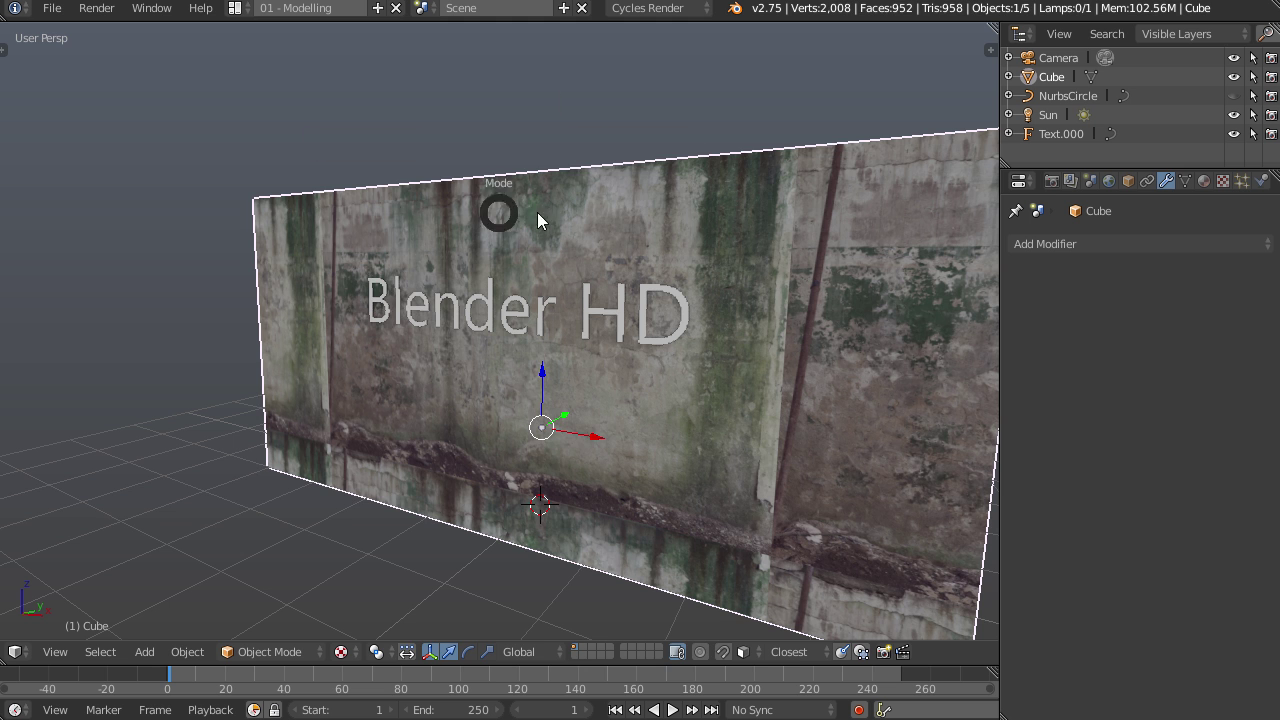
- Examine the textured wall's front face, its UV mapping options, and the wall text through the camera
key("KP_1")
middle_click_drag(620, 308, 630, 343, "shift")
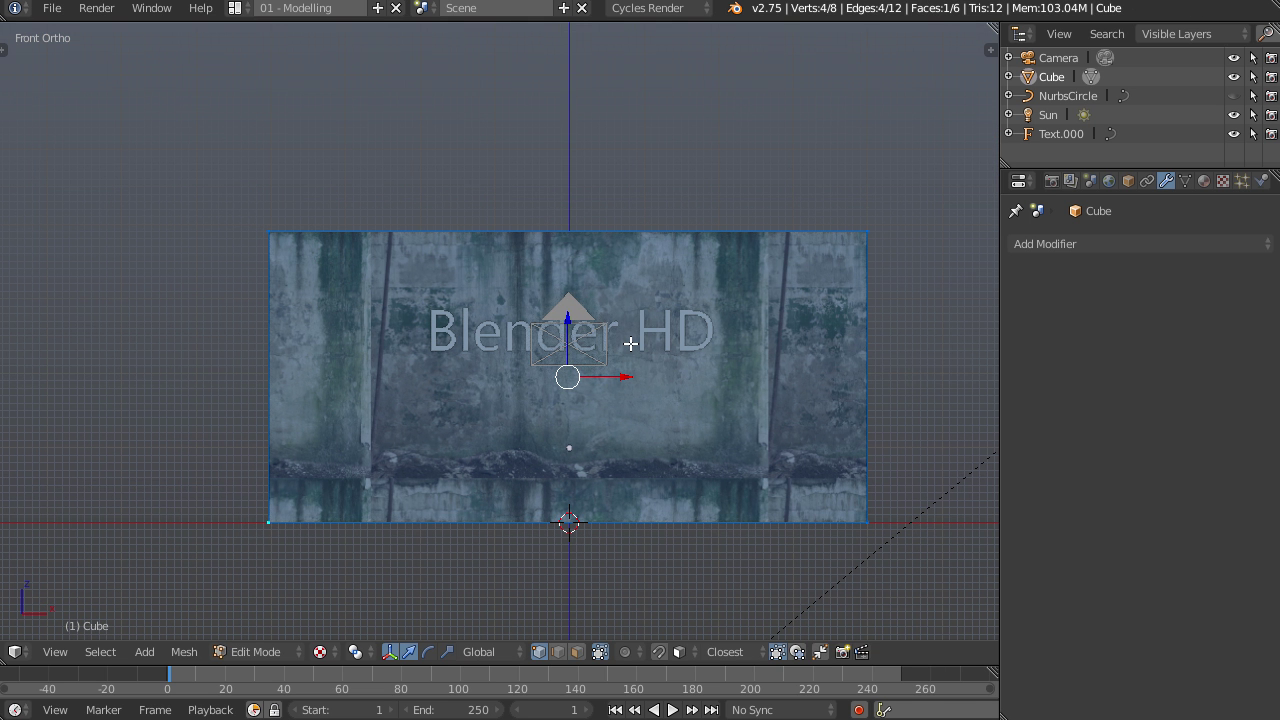
key("u")
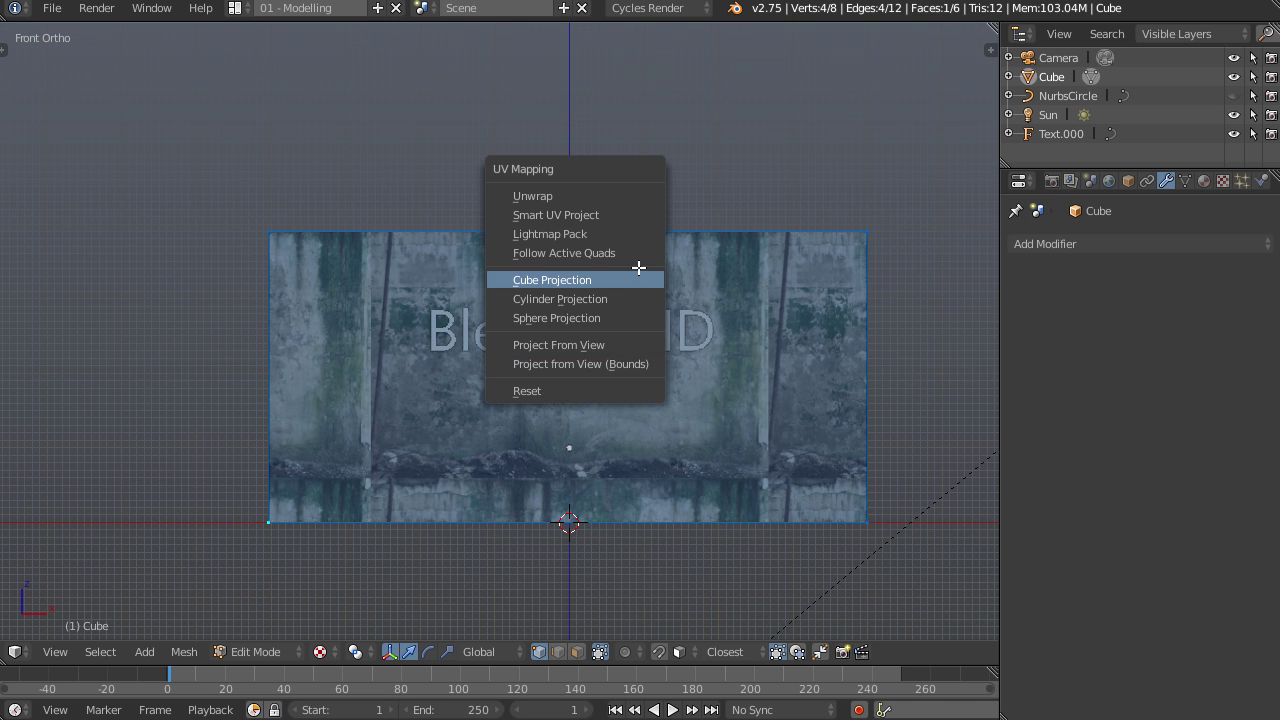
key("Tab")
middle_click_drag(484, 366, 548, 386)
key("KP_0")
middle_click_drag(746, 428, 655, 325, "shift")
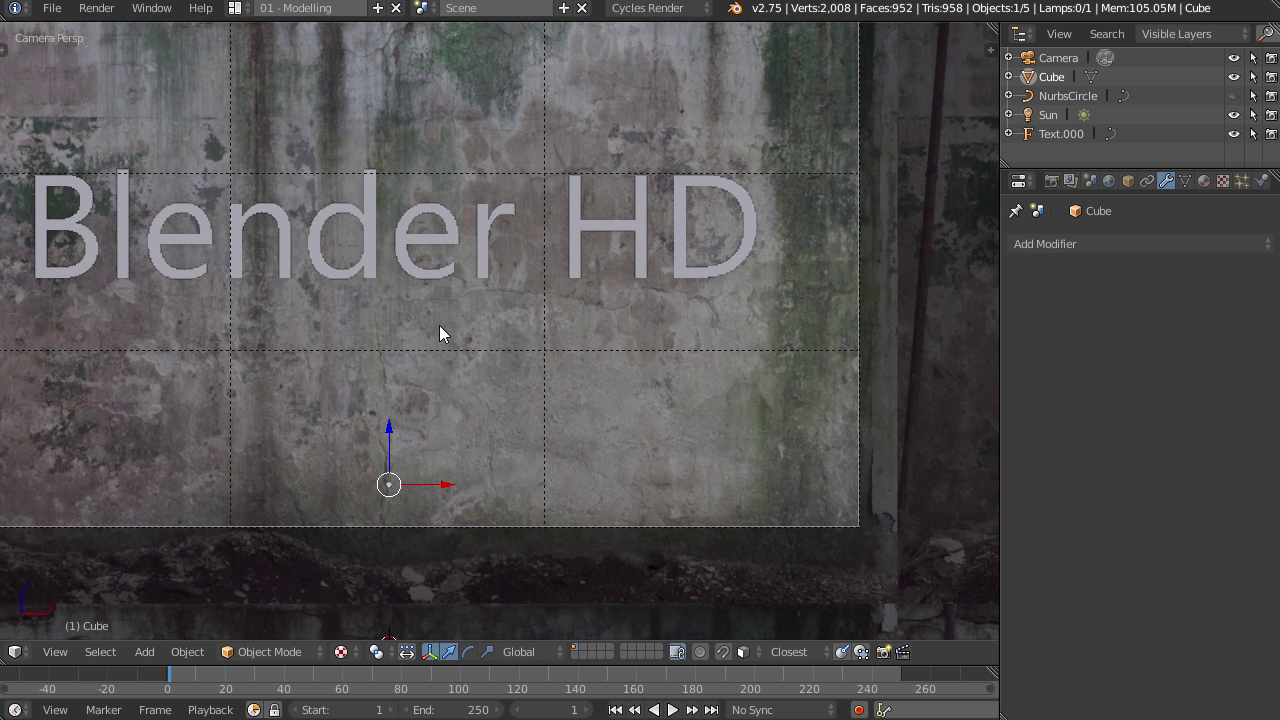
middle_click_drag(360, 329, 700, 311, "shift")
middle_click_drag(543, 326, 478, 336, "shift")
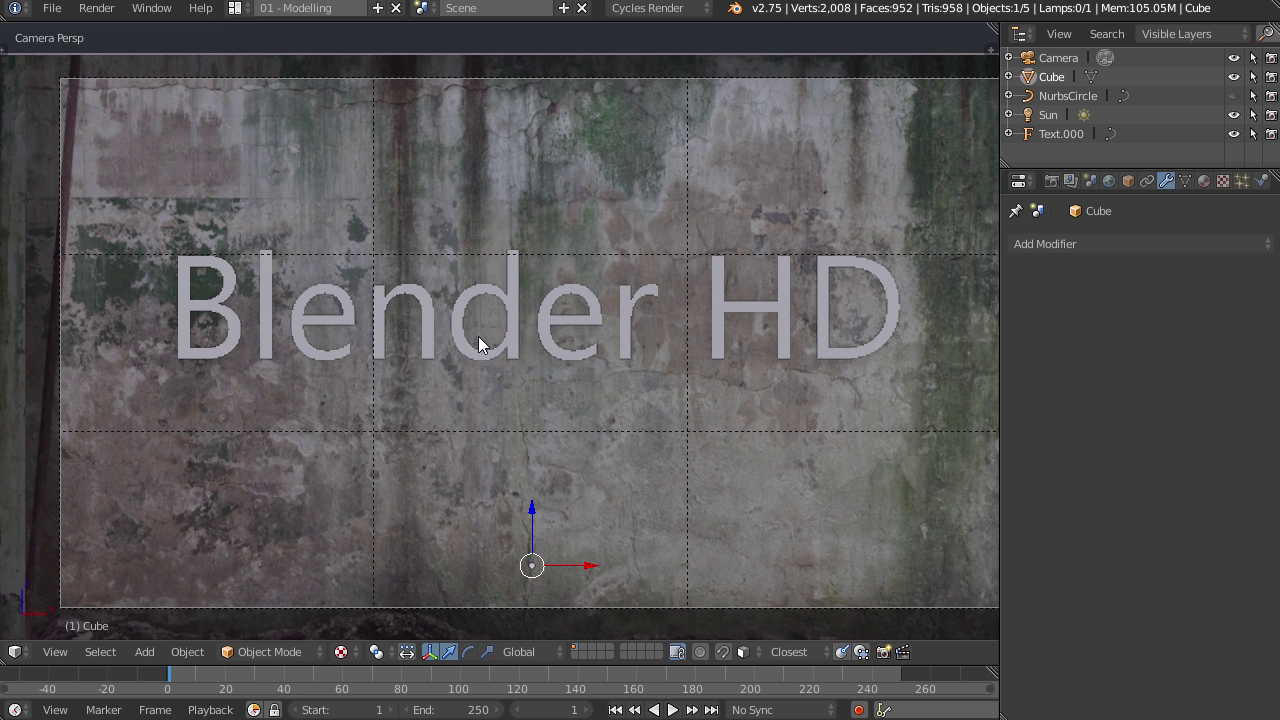
key("KP_0")
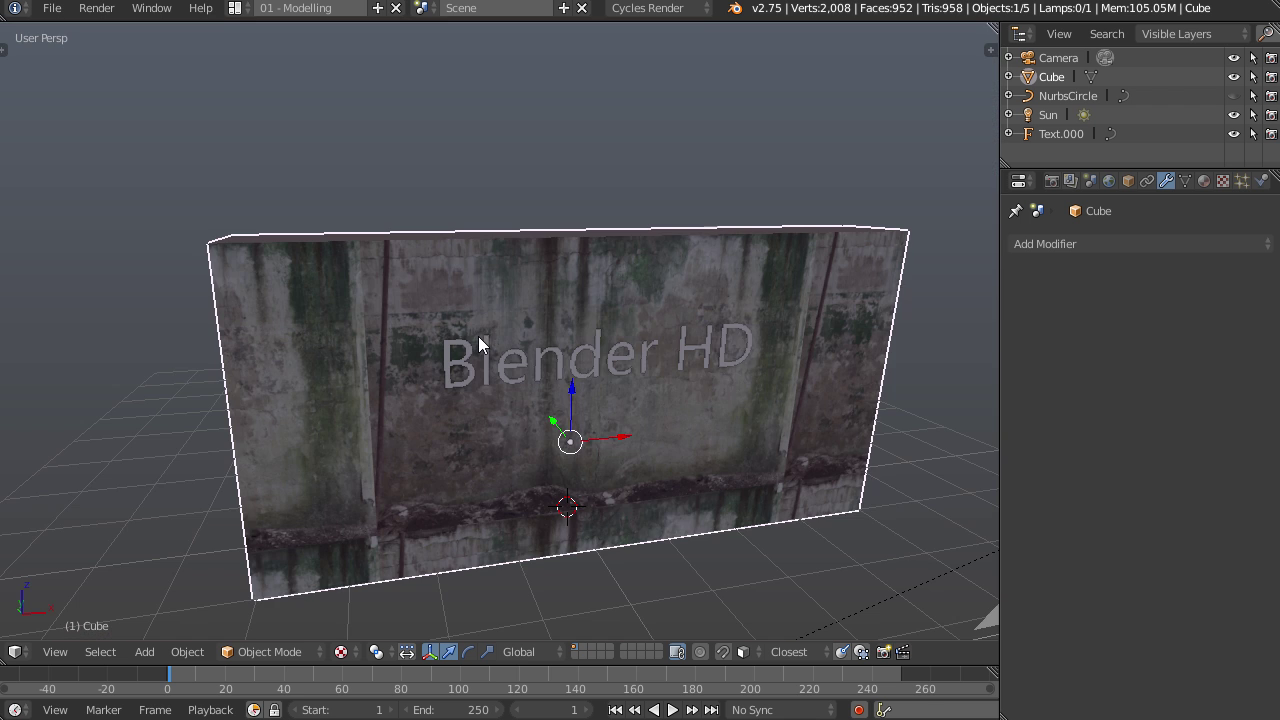
middle_click_drag(679, 382, 697, 425)
- Try editing the wall text by deleting its last letter and entering "D" again
right_click(615, 342)
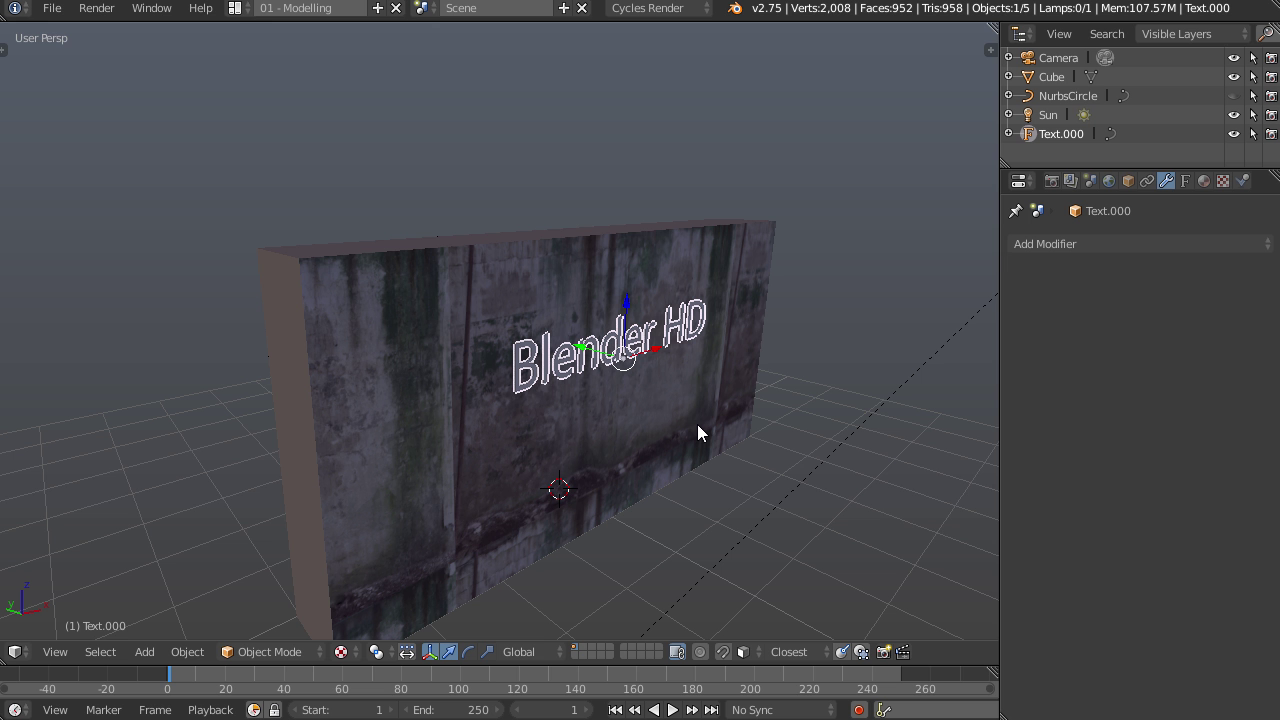
middle_click_drag(722, 419, 528, 429)
key("Tab")
middle_click_drag(871, 403, 824, 398)
key("BackSpace")
type("D")
key("Tab")
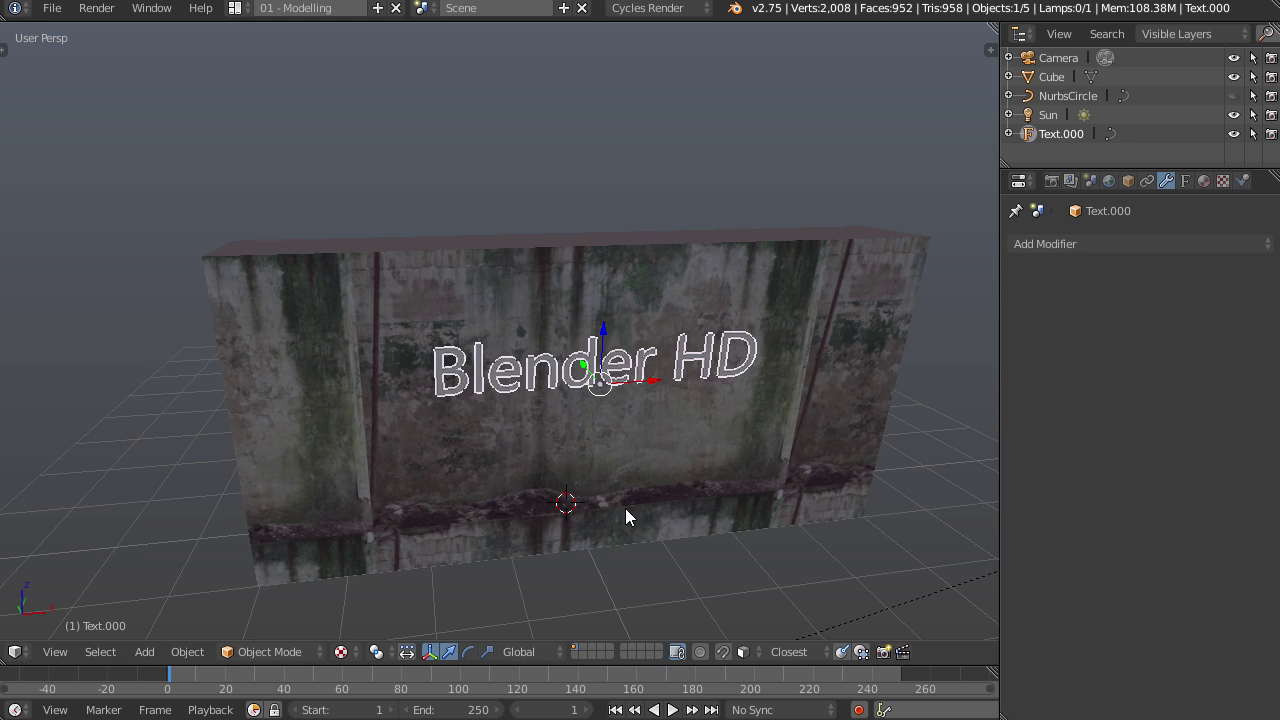
- Duplicate the text in place onto the fifth layer, and save the file over the existing one
middle_click_drag(624, 508, 629, 466)
key("shift+d")
right_click(653, 425)
key("m")
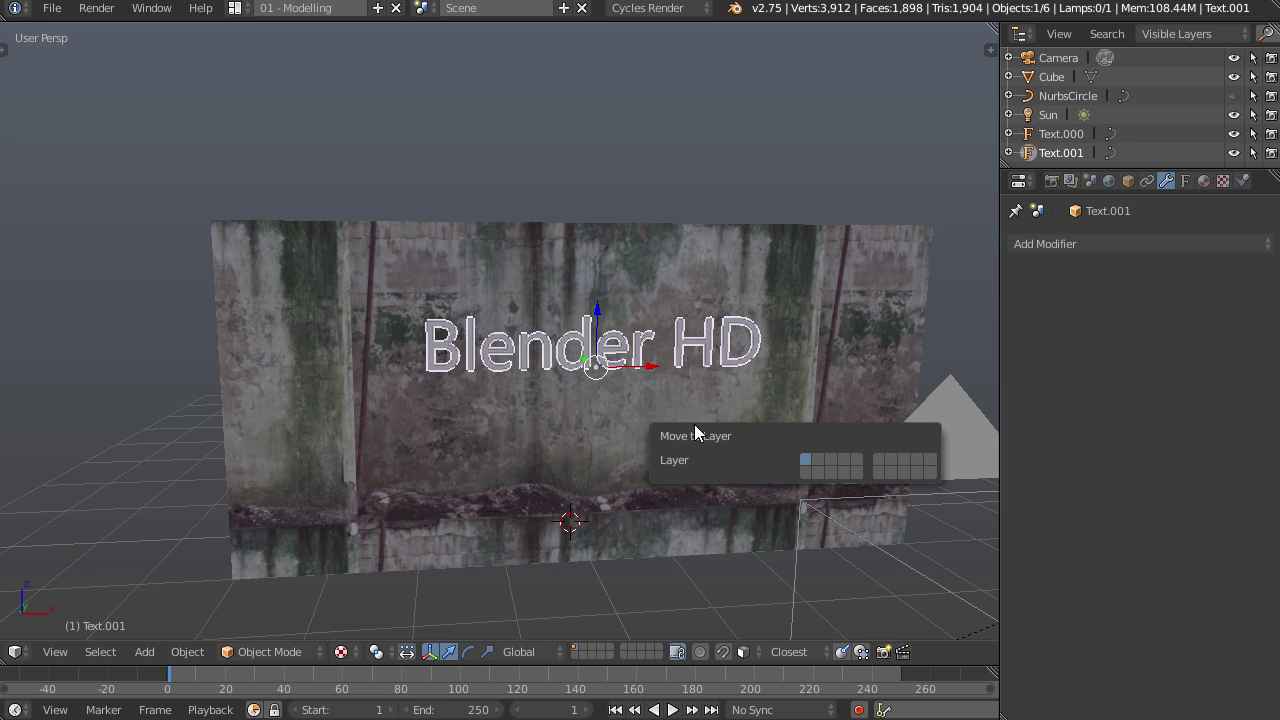
left_click(861, 458)
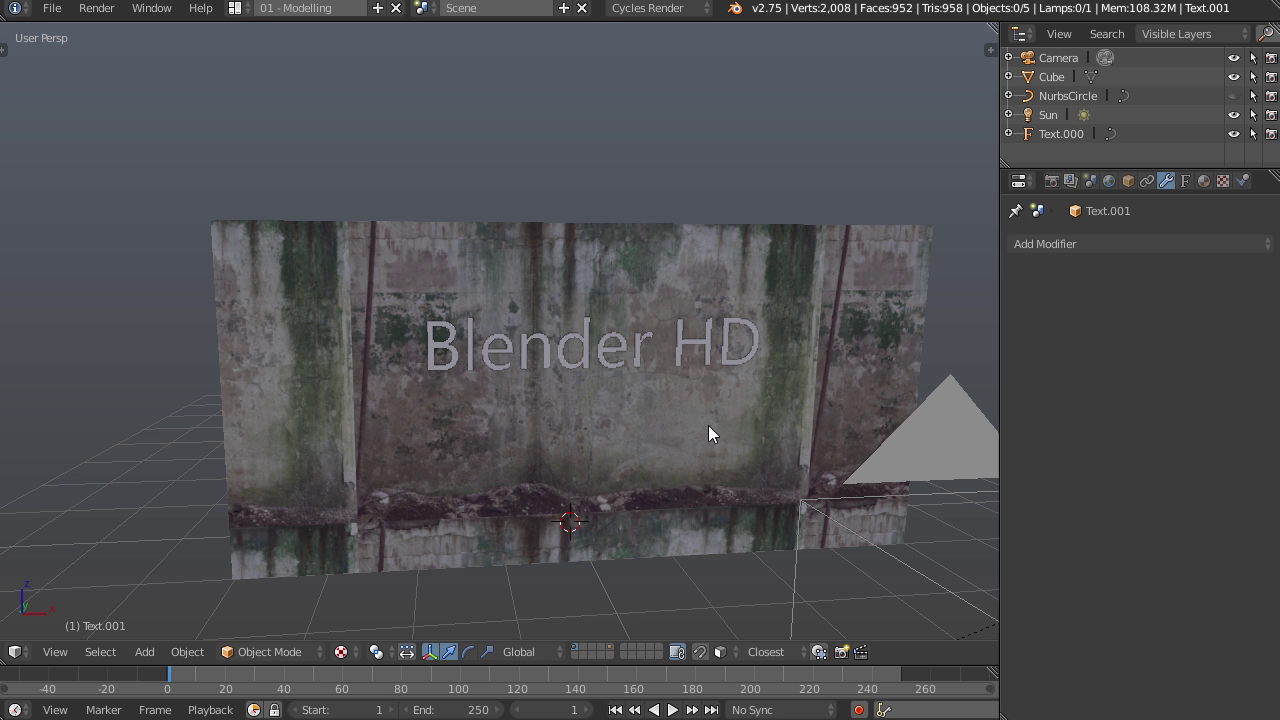
key("ctrl+s")
left_click(708, 425)
- Move the original text, Text.000, to the second layer and display only that layer
middle_click_drag(508, 433, 483, 356)
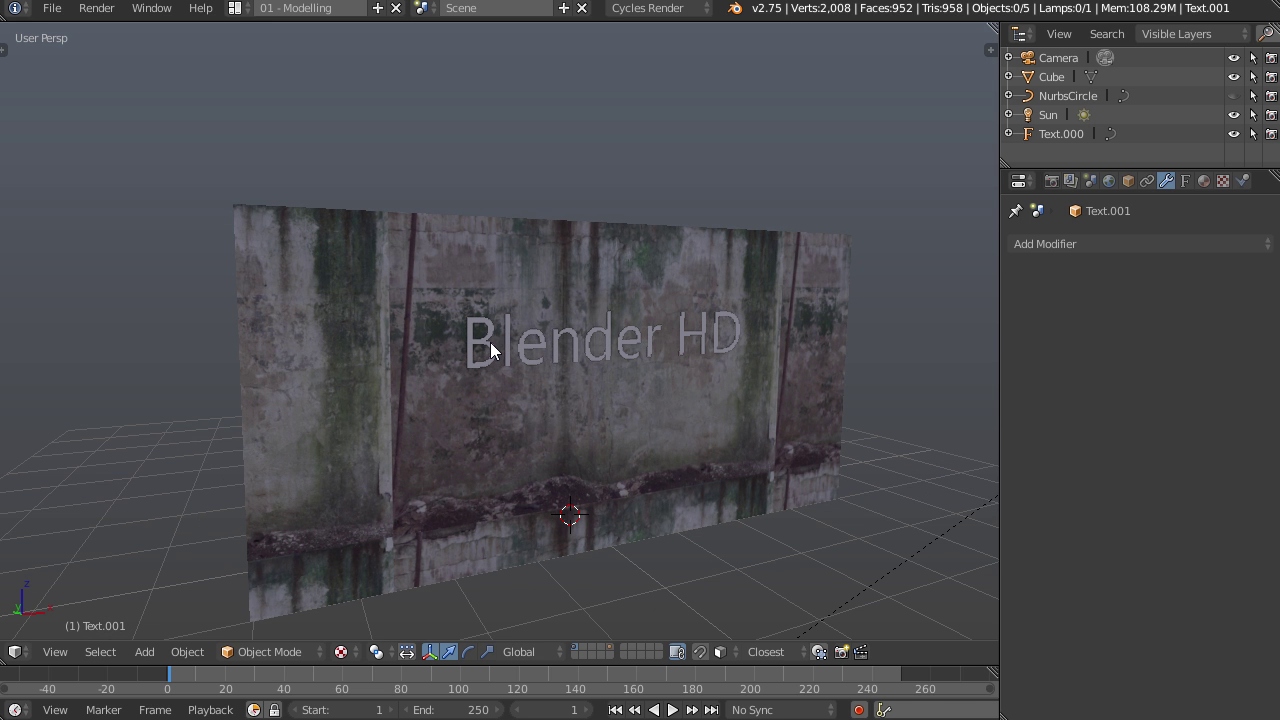
right_click(490, 348)
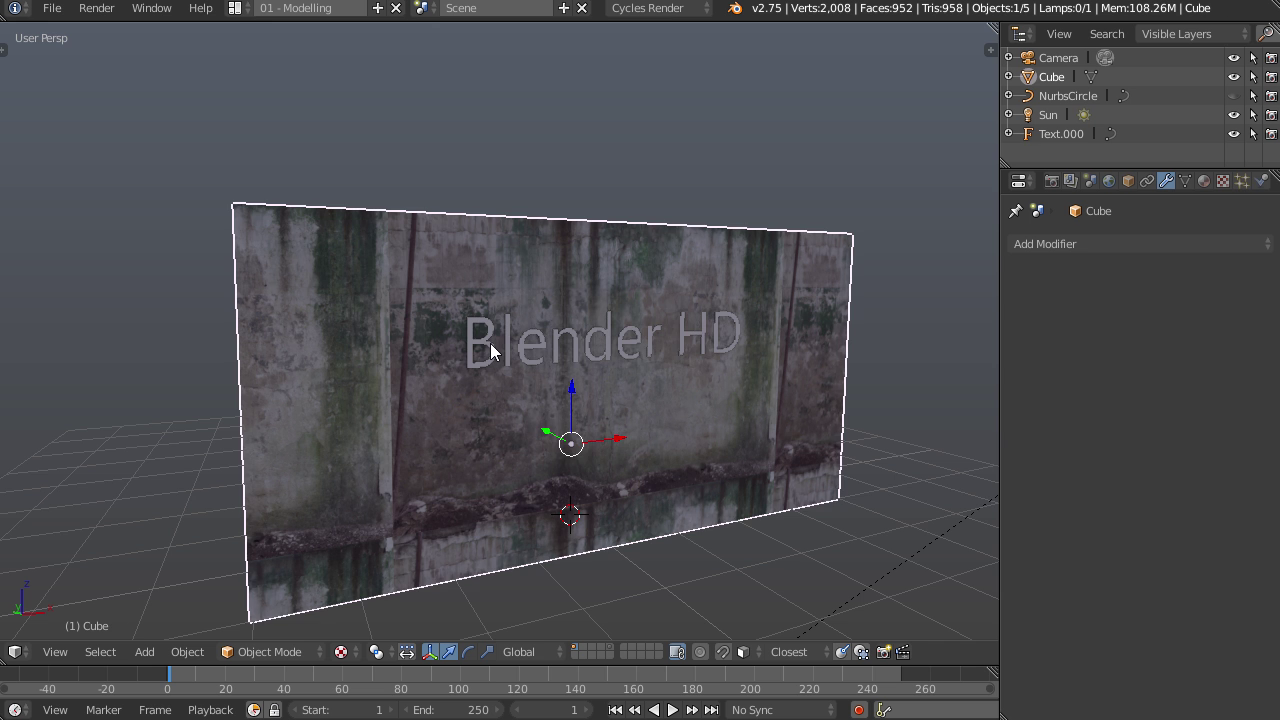
right_click(490, 348)
scroll(709, 368, "up", 3)
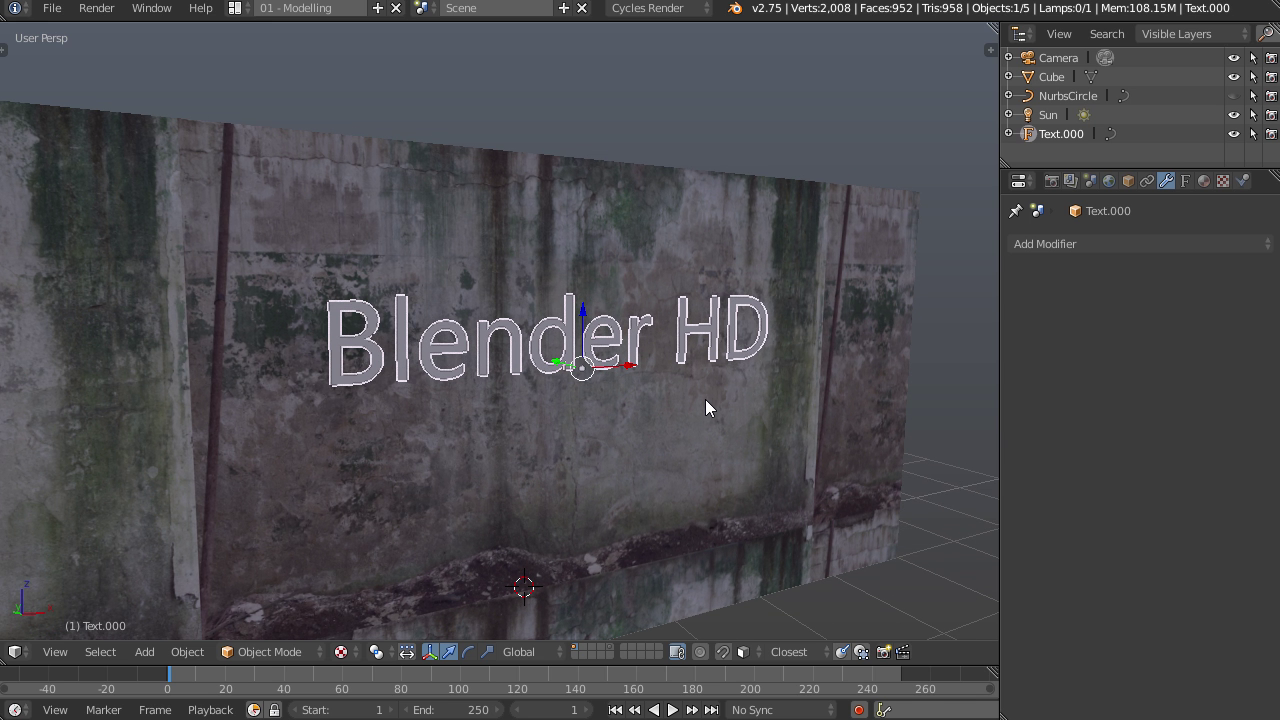
key("m")
left_click(866, 434)
left_click(586, 650)
middle_click_drag(491, 364, 660, 356)
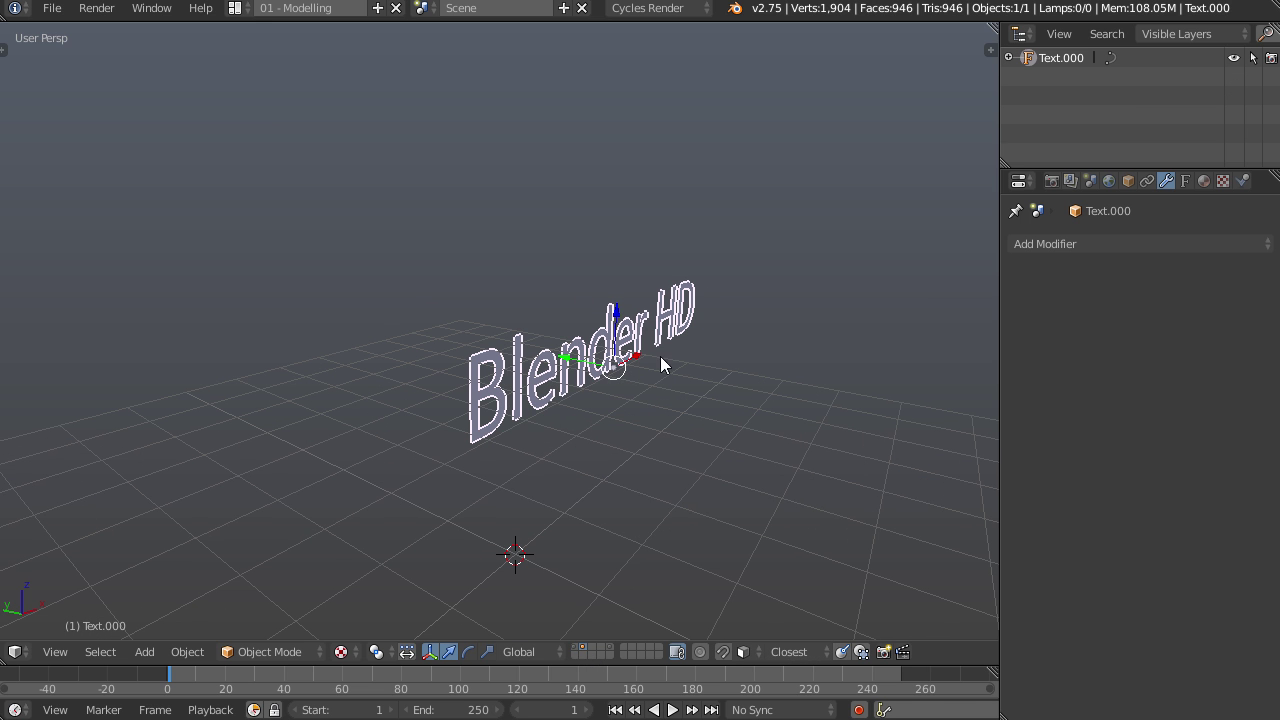
- Set the text's geometry extrusion to 0.173
left_click(1185, 181)
scroll(1162, 185, "down", 2)
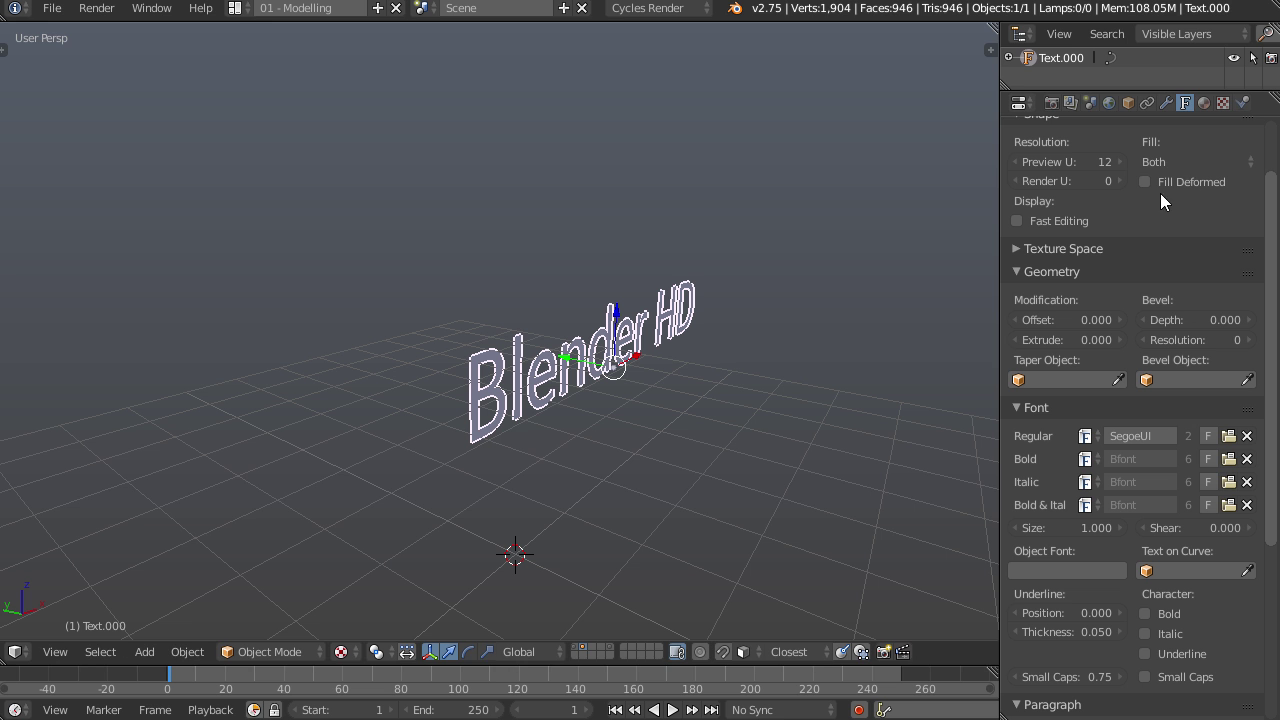
left_click_drag(1061, 341, 1126, 341)
middle_click_drag(830, 281, 660, 362)
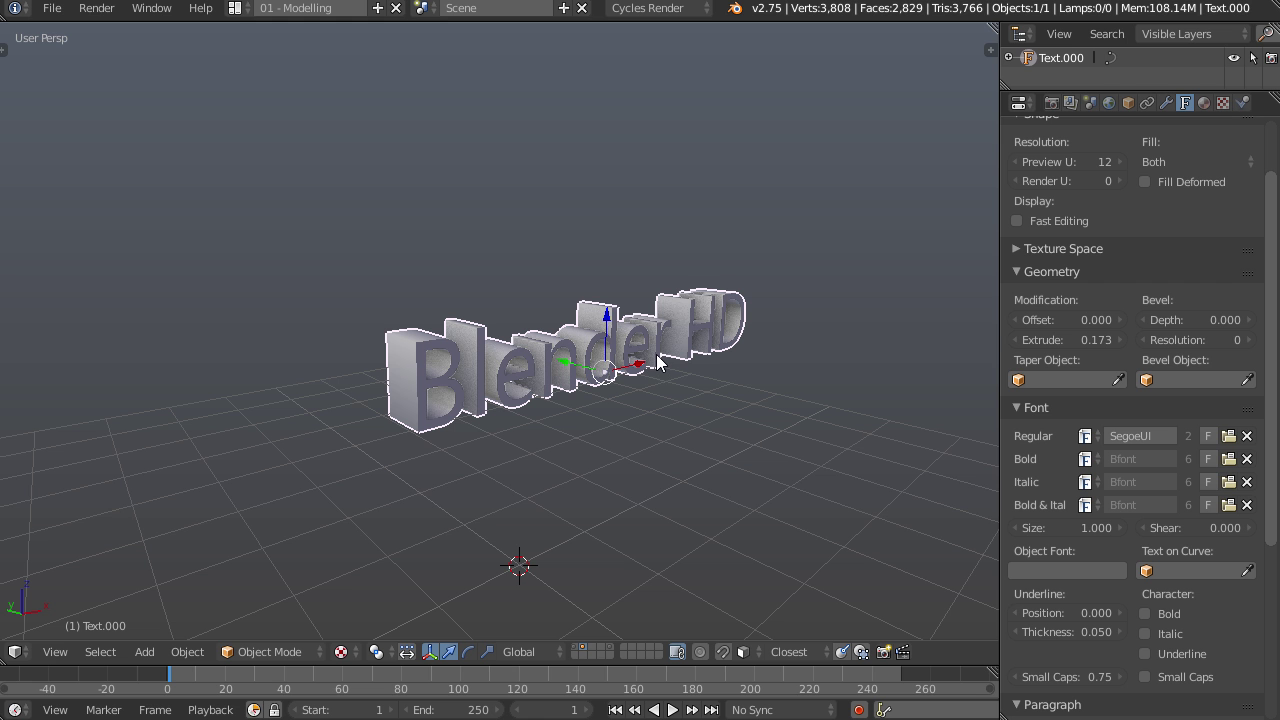
- Convert the extruded text to a mesh
key("alt+c")
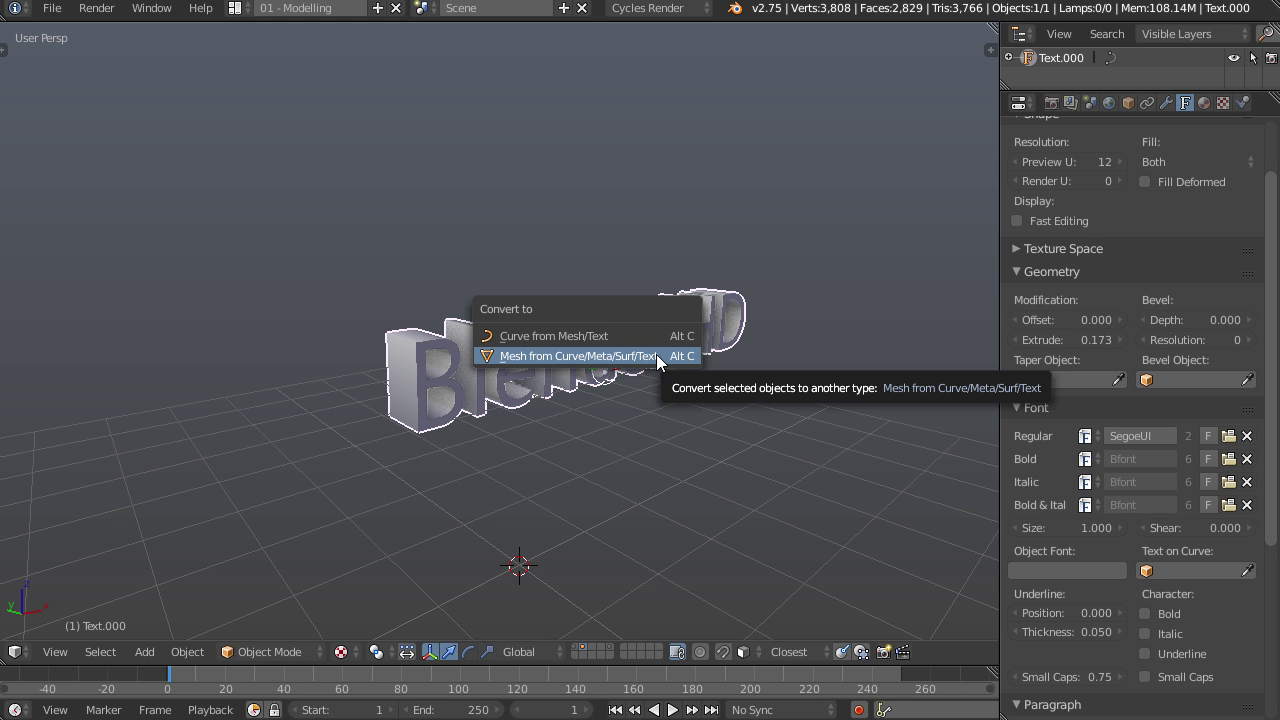
left_click(656, 354)
middle_click_drag(751, 394, 857, 477)
- Remove the duplicate vertices from the whole text mesh and return to Object Mode
key("Tab")
key("a")
key("a")
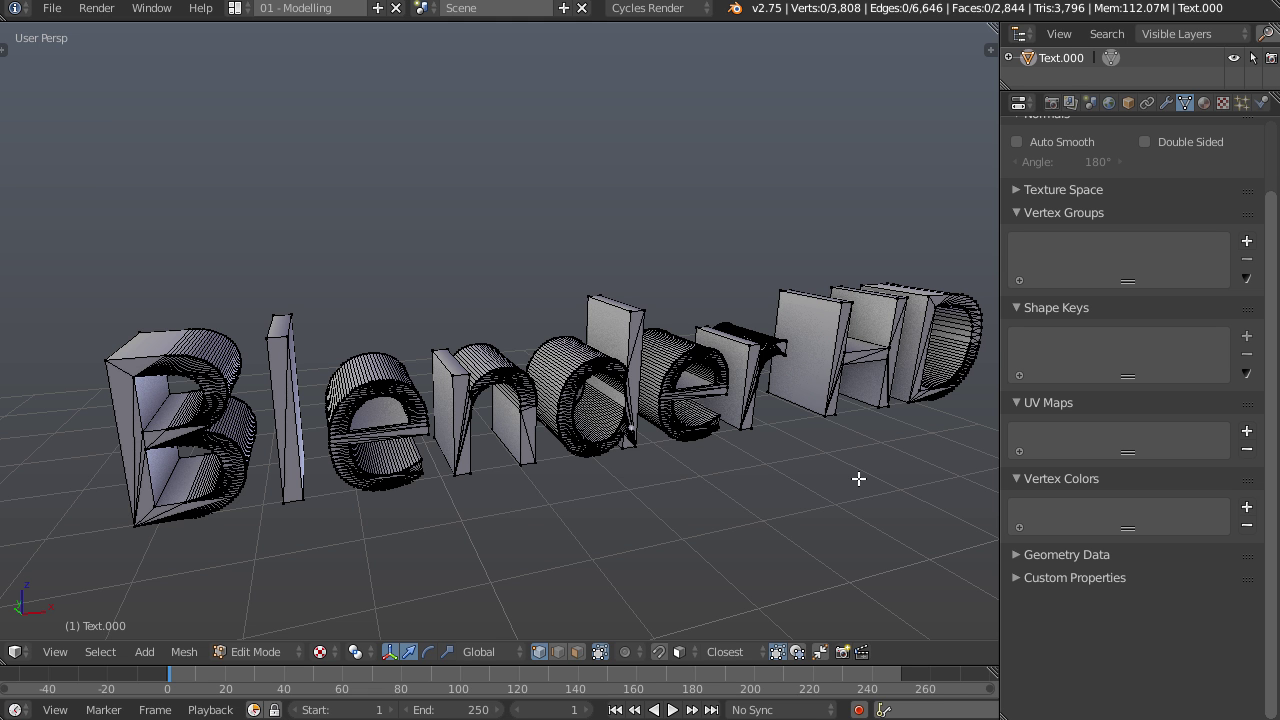
key("a")
key("w")
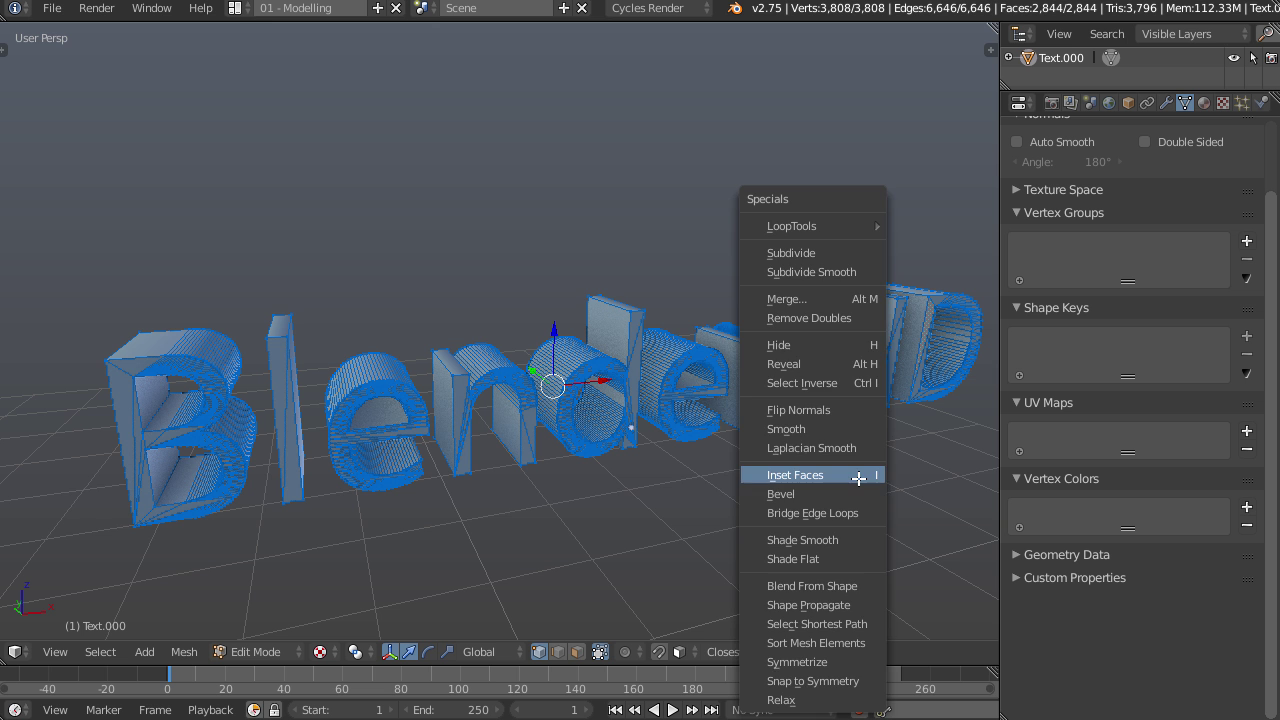
left_click(822, 317)
middle_click_drag(614, 437, 763, 443)
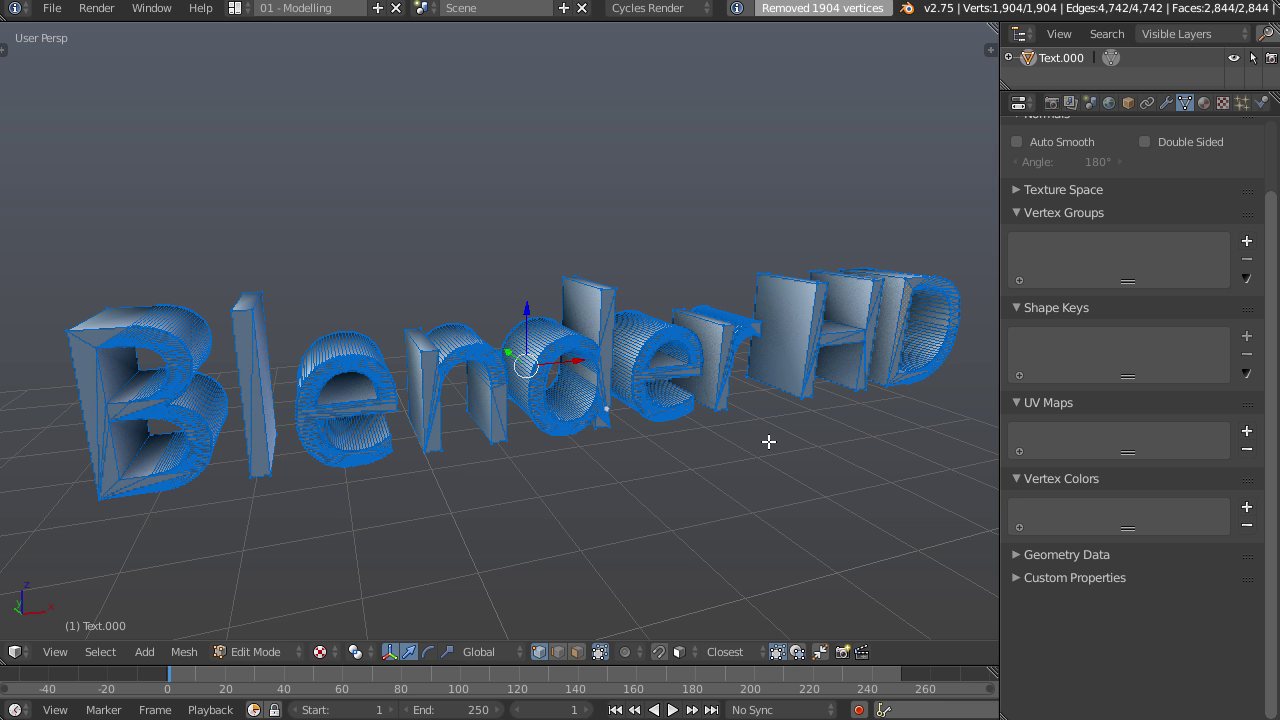
key("Tab")
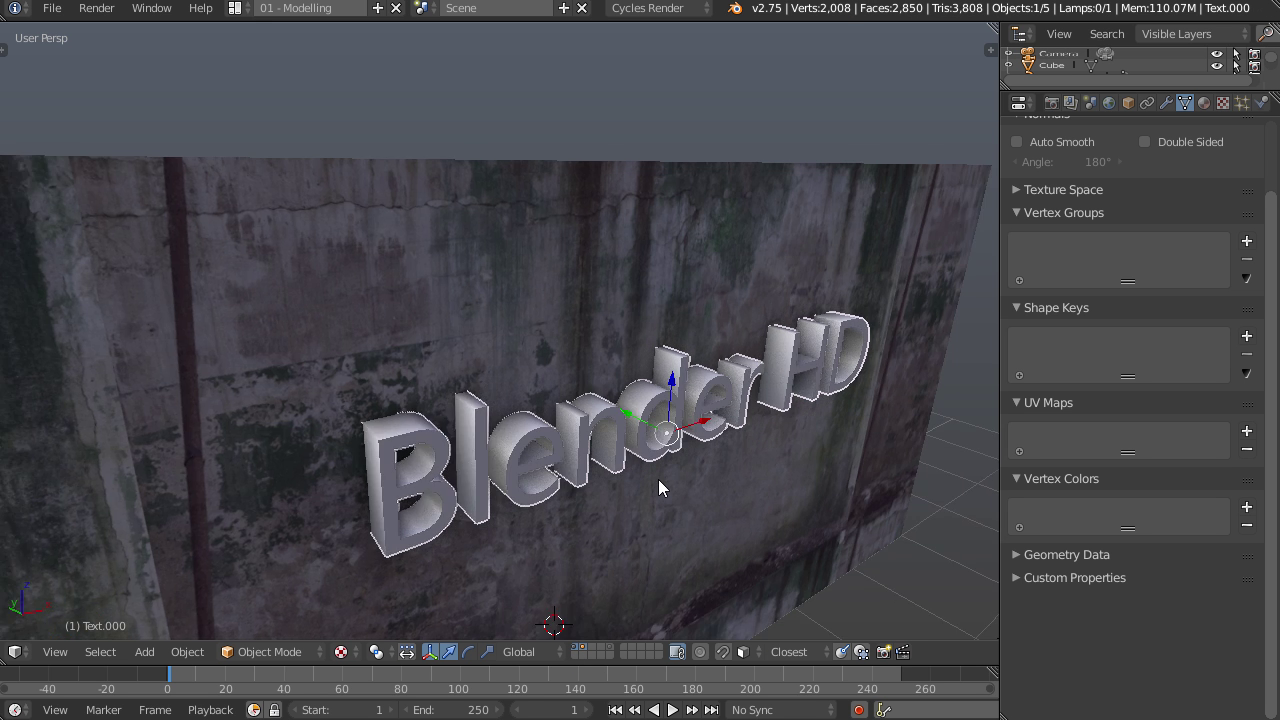
- Move the text mesh back along the Y axis so it is embedded in the wall with its front just protruding
middle_click_drag(653, 488, 691, 477)
left_click_drag(647, 385, 604, 377)
middle_click_drag(604, 377, 757, 416)
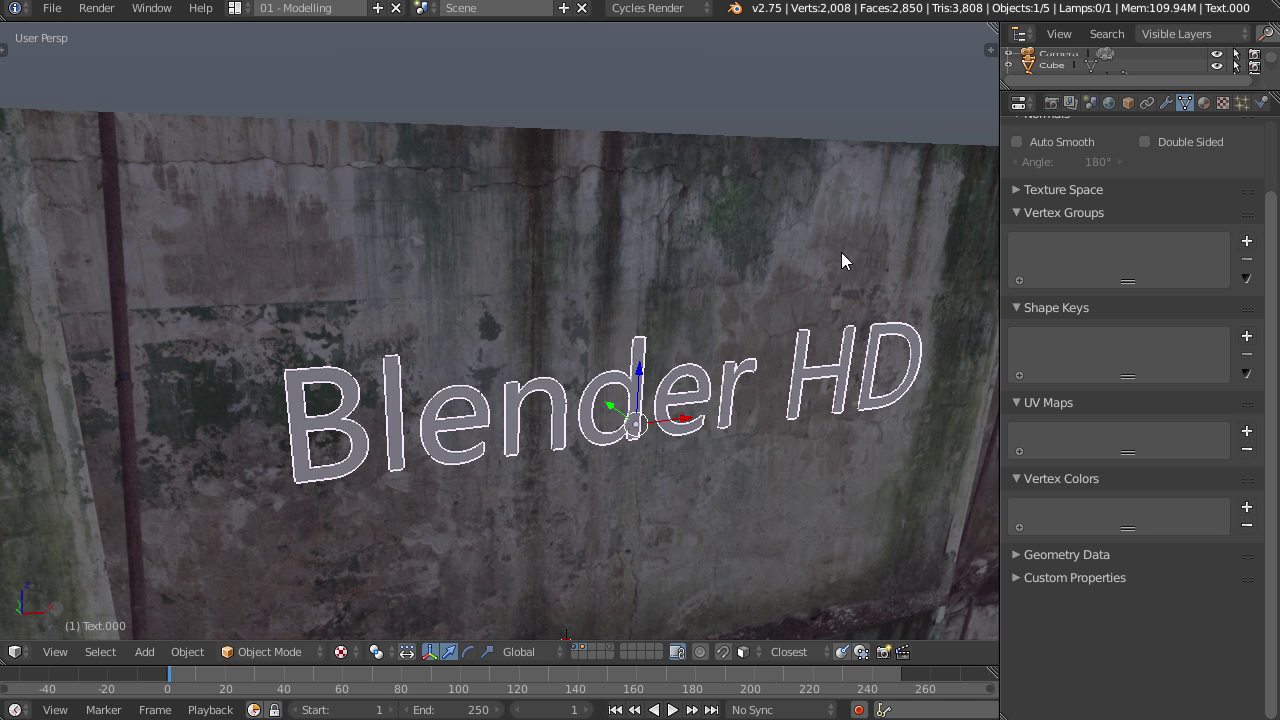
- Add a Boolean modifier to the wall, using the Difference operation with Text.000 as the object
right_click(873, 190)
left_click(1168, 103)
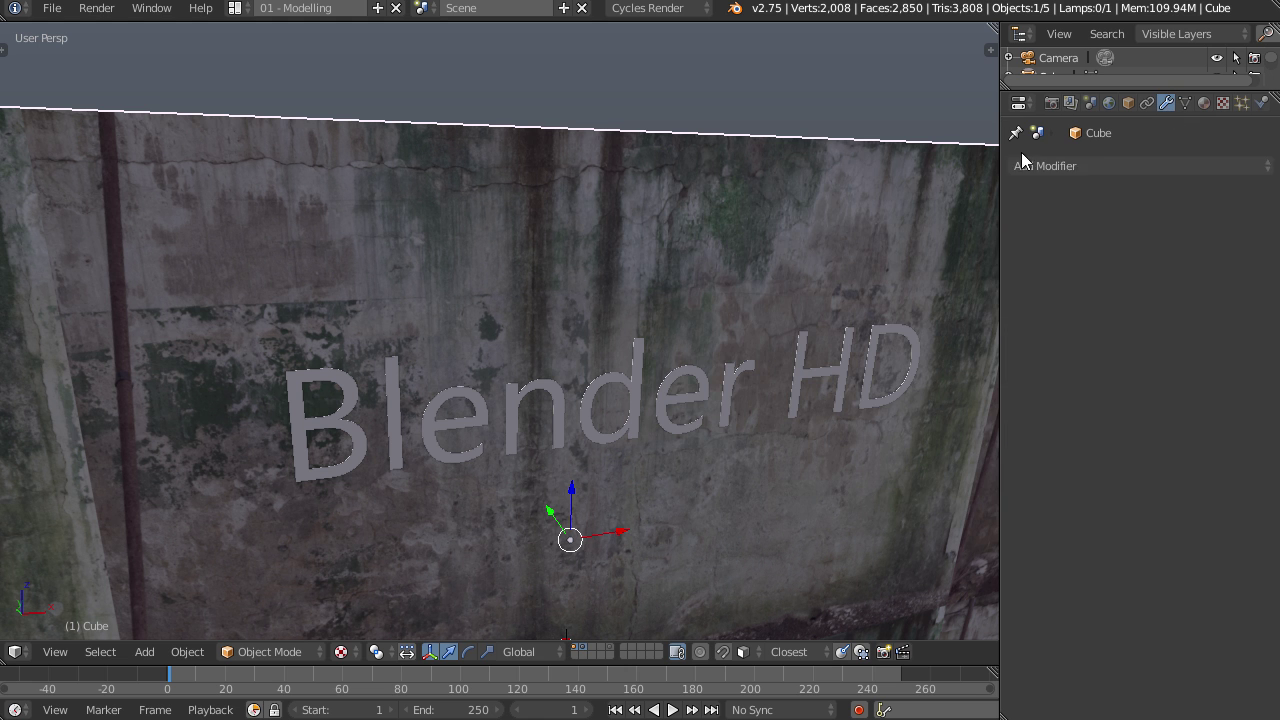
left_click(1080, 166)
left_click(918, 247)
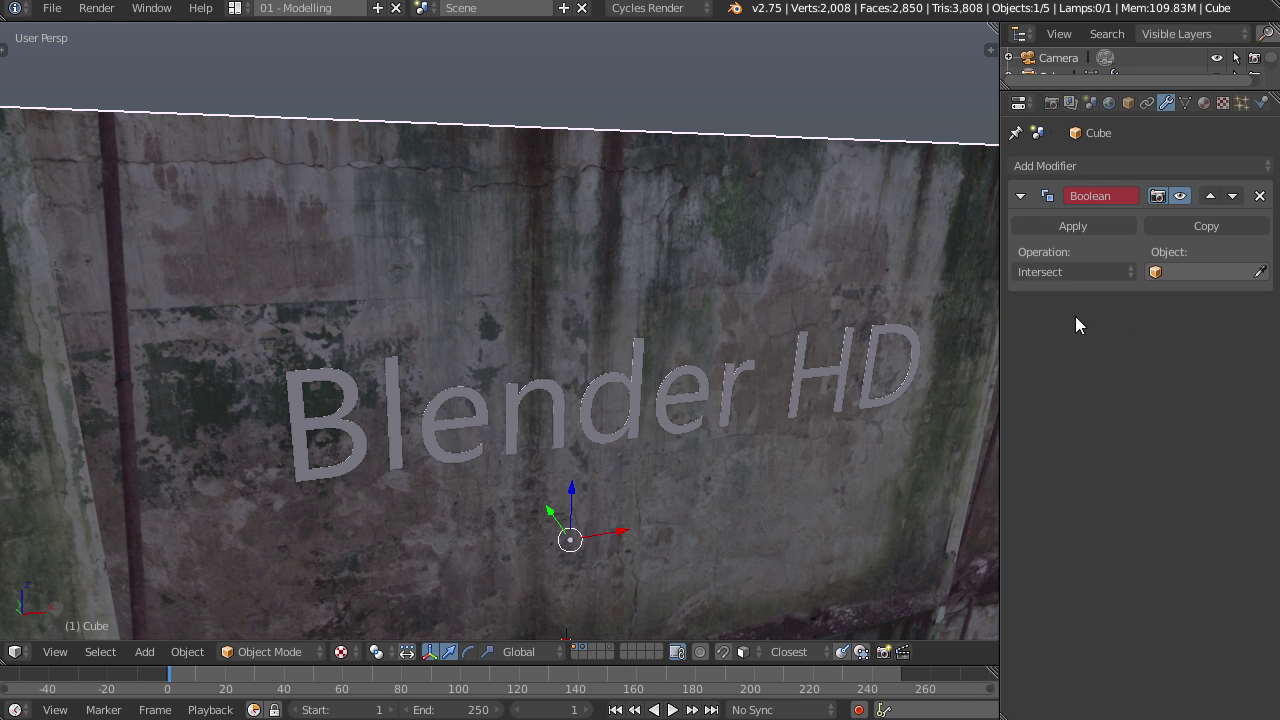
left_click(1112, 270)
left_click(1076, 210)
left_click(1200, 273)
left_click(1080, 297)
middle_click_drag(960, 380, 825, 438)
middle_click_drag(950, 271, 1064, 274)
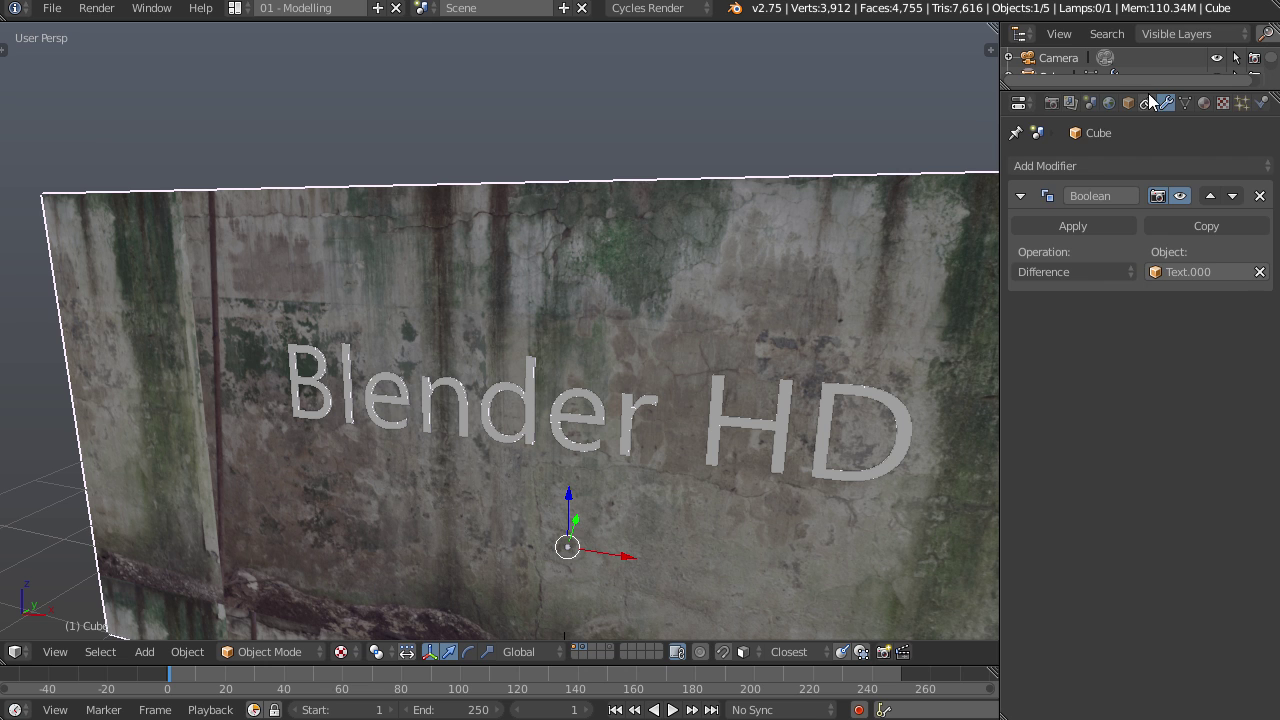
- Hide Text.000 to inspect the carved letters, and apply the wall's Boolean modifier
left_click_drag(1152, 88, 1153, 165)
left_click(1233, 133)
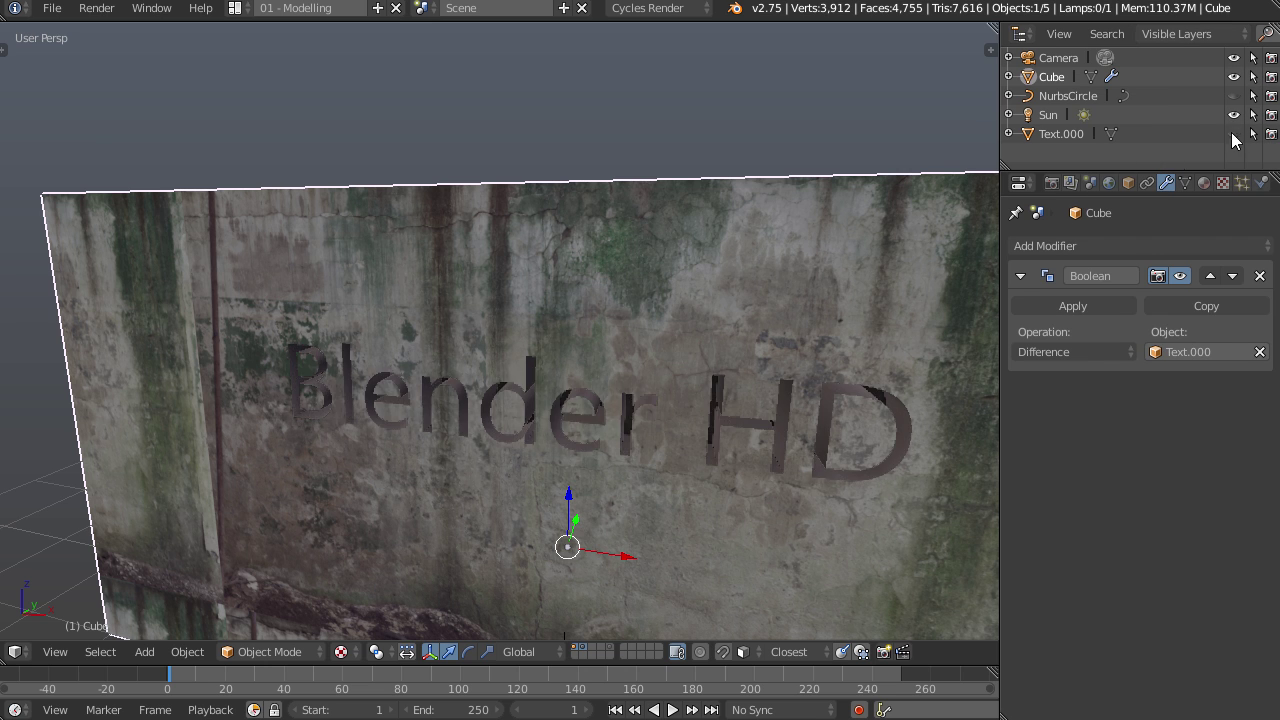
middle_click_drag(443, 428, 803, 453)
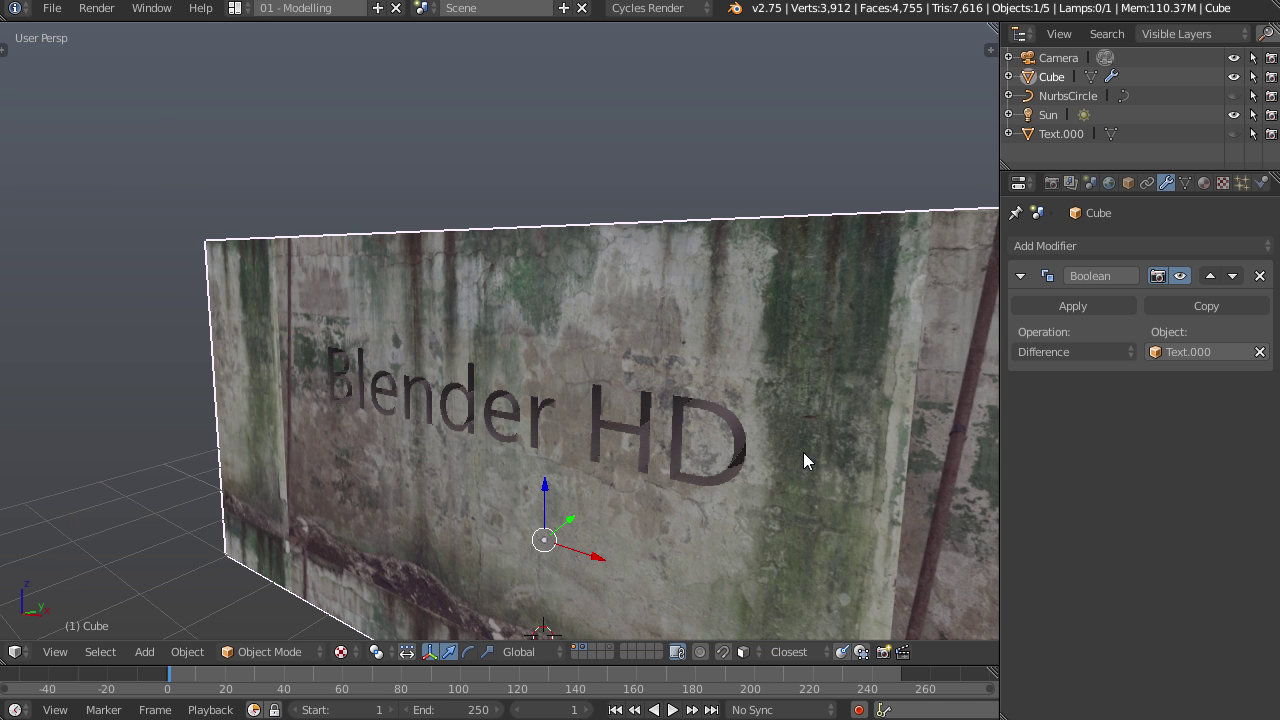
middle_click_drag(753, 478, 940, 452)
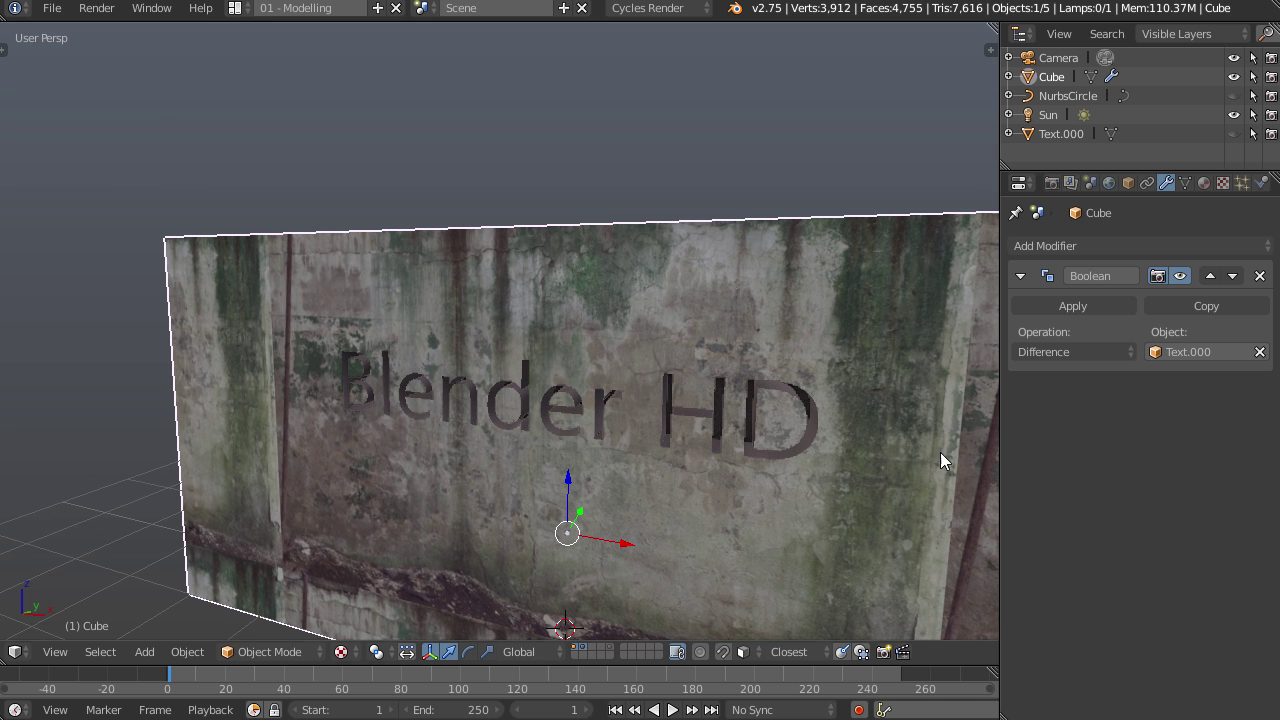
left_click(1075, 306)
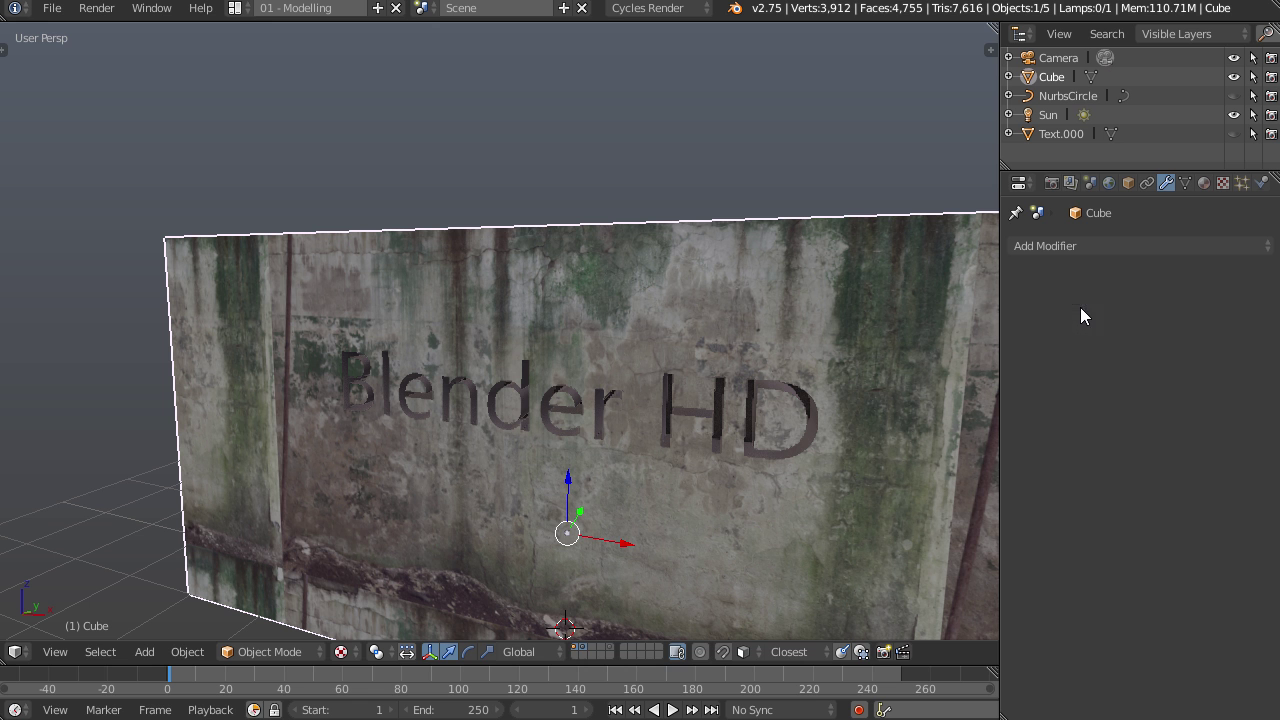
- Display only the second layer, unhide and select the text mesh, and widen the 3D viewport
left_click(583, 649)
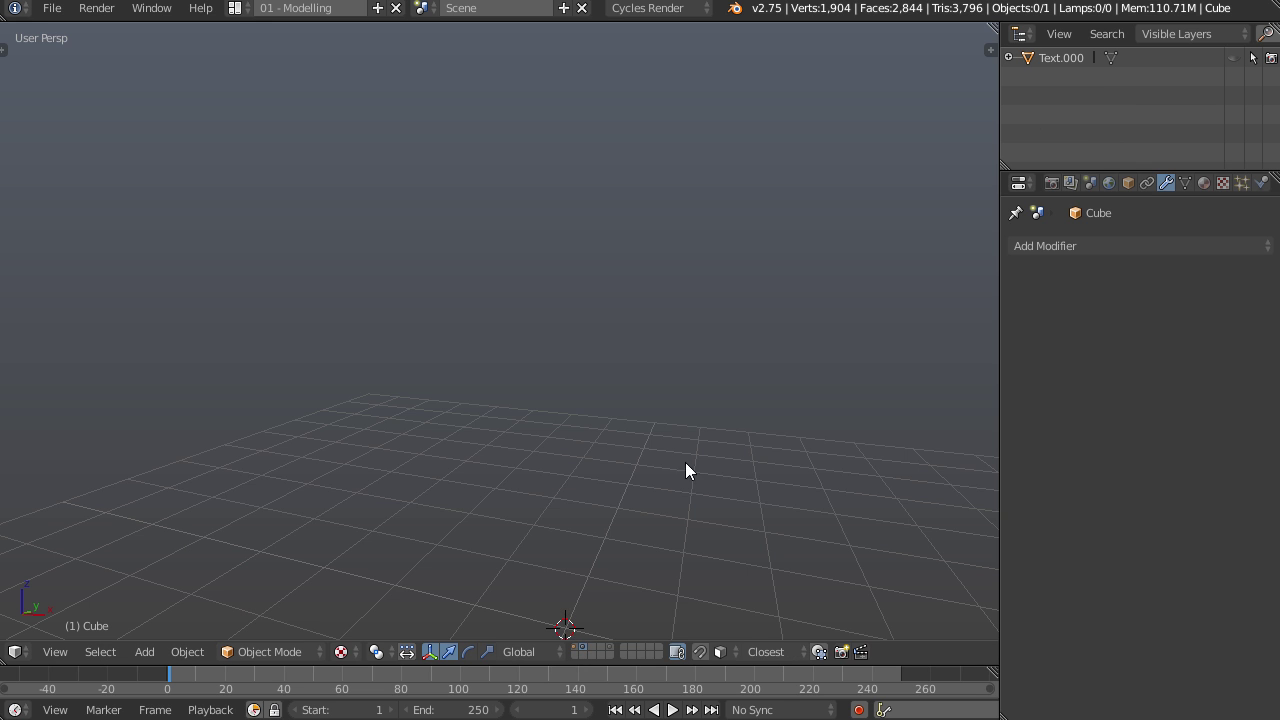
scroll(569, 529, "up", 5)
middle_click_drag(569, 529, 577, 424)
right_click(577, 424)
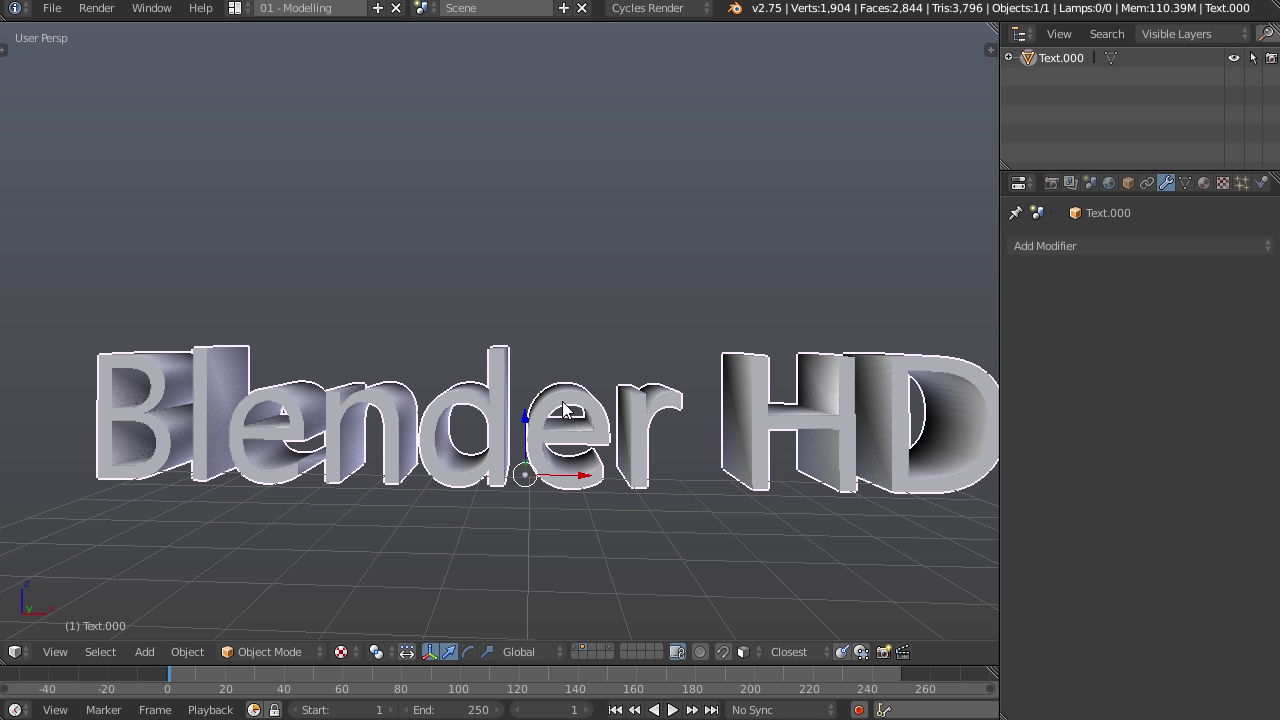
middle_click_drag(653, 342, 646, 348, "shift")
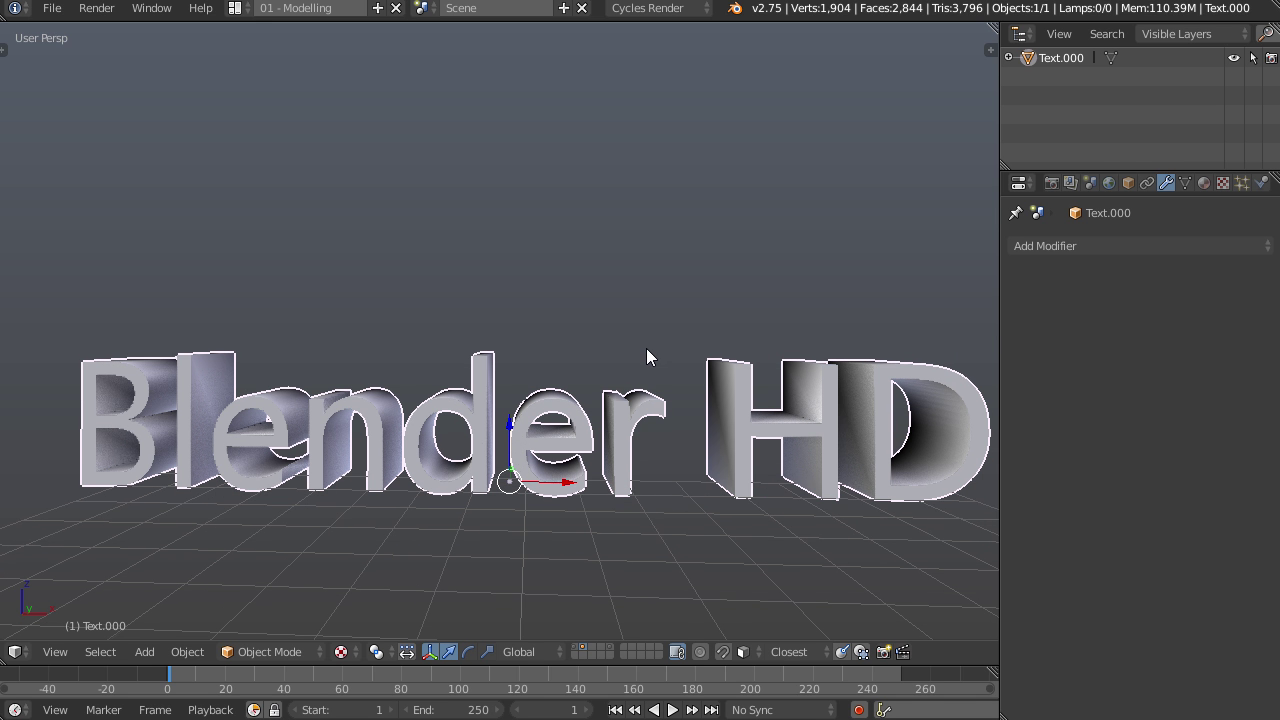
left_click_drag(1000, 271, 1048, 271)
- Check the Object: Cell Fracture add-on in the user preferences and close them
left_click(62, 12)
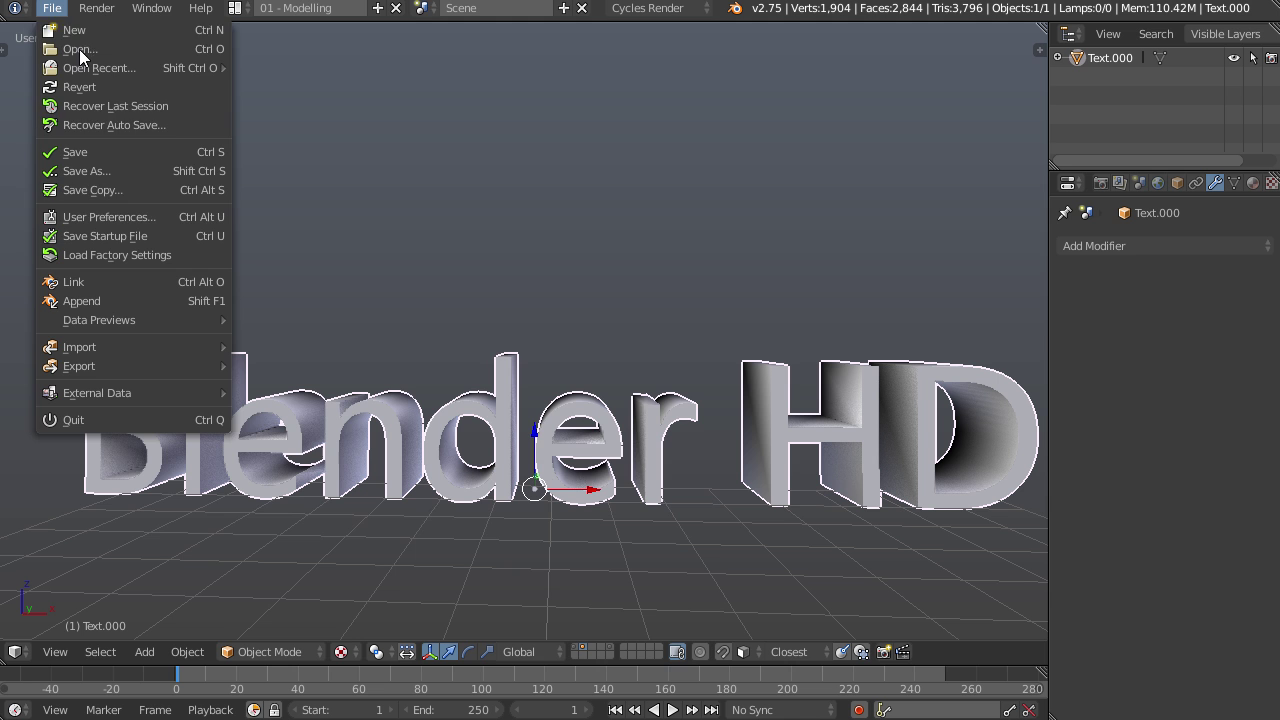
left_click(121, 212)
left_click_drag(268, 14, 484, 91)
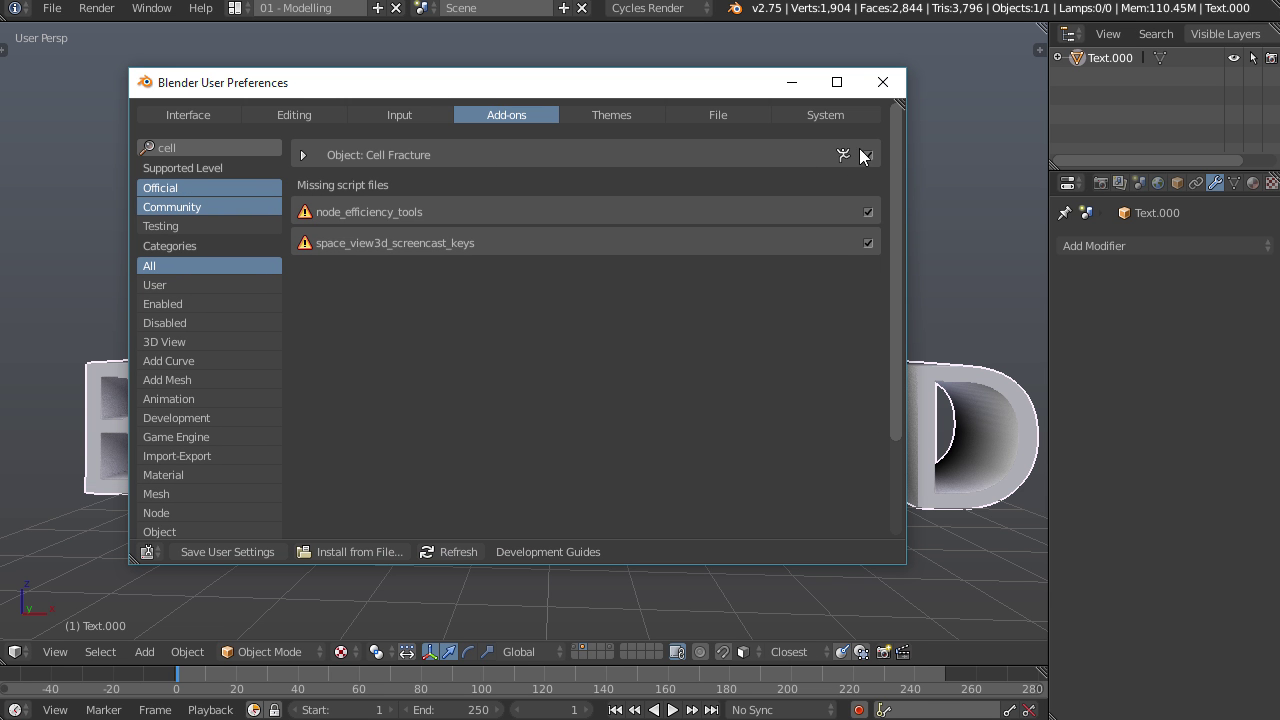
left_click(883, 82)
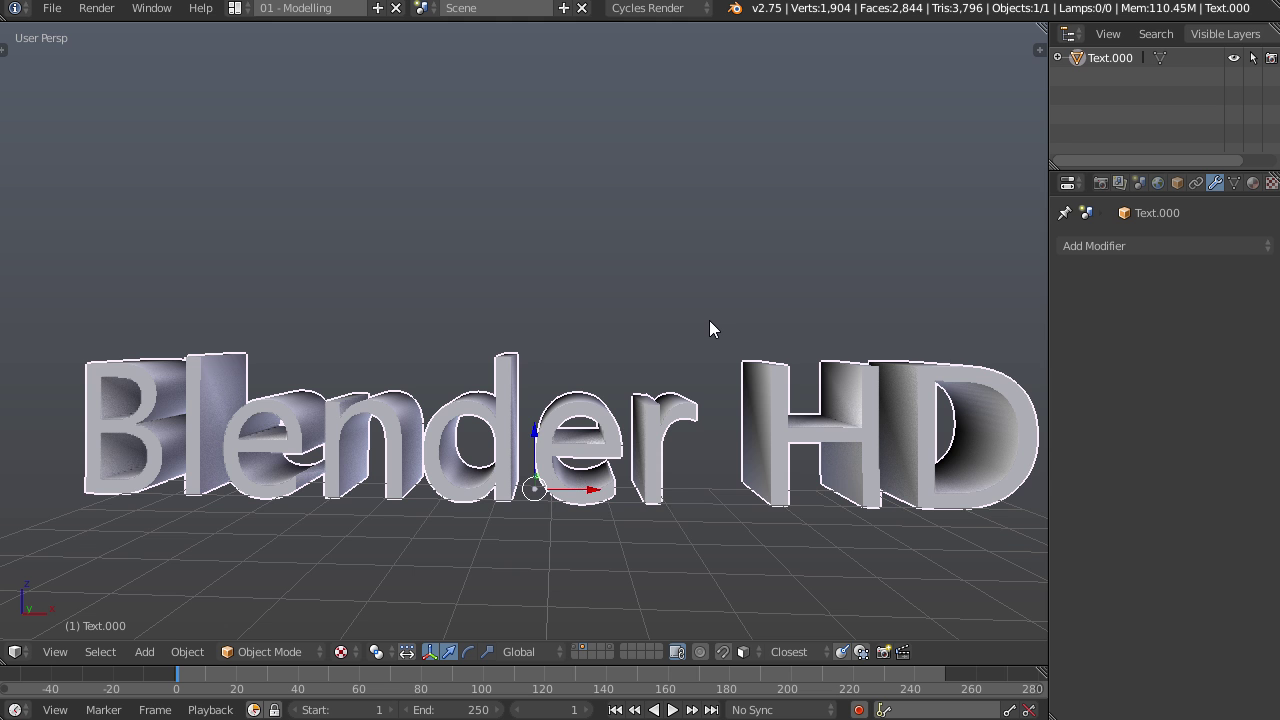
scroll(709, 328, "down", 3)
middle_click_drag(640, 355, 653, 370)
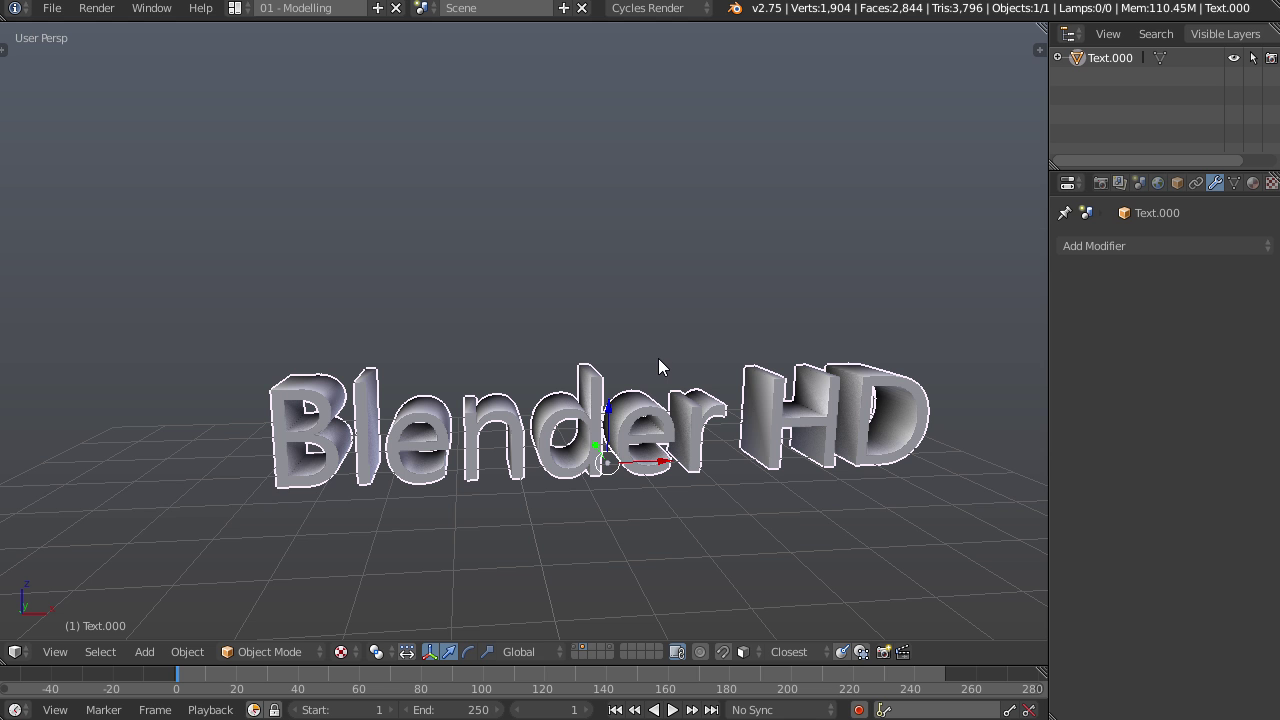
- Bring up the Cell Fracture settings for the text mesh
key("t")
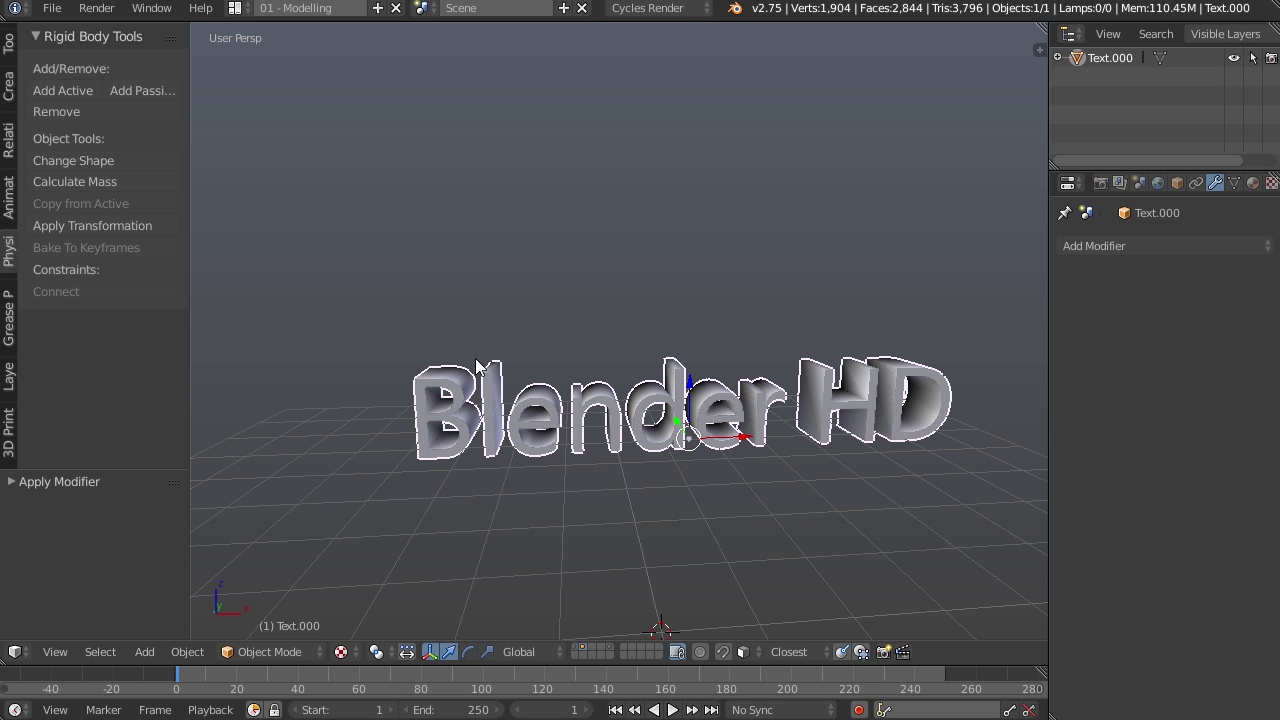
middle_click_drag(716, 385, 718, 378)
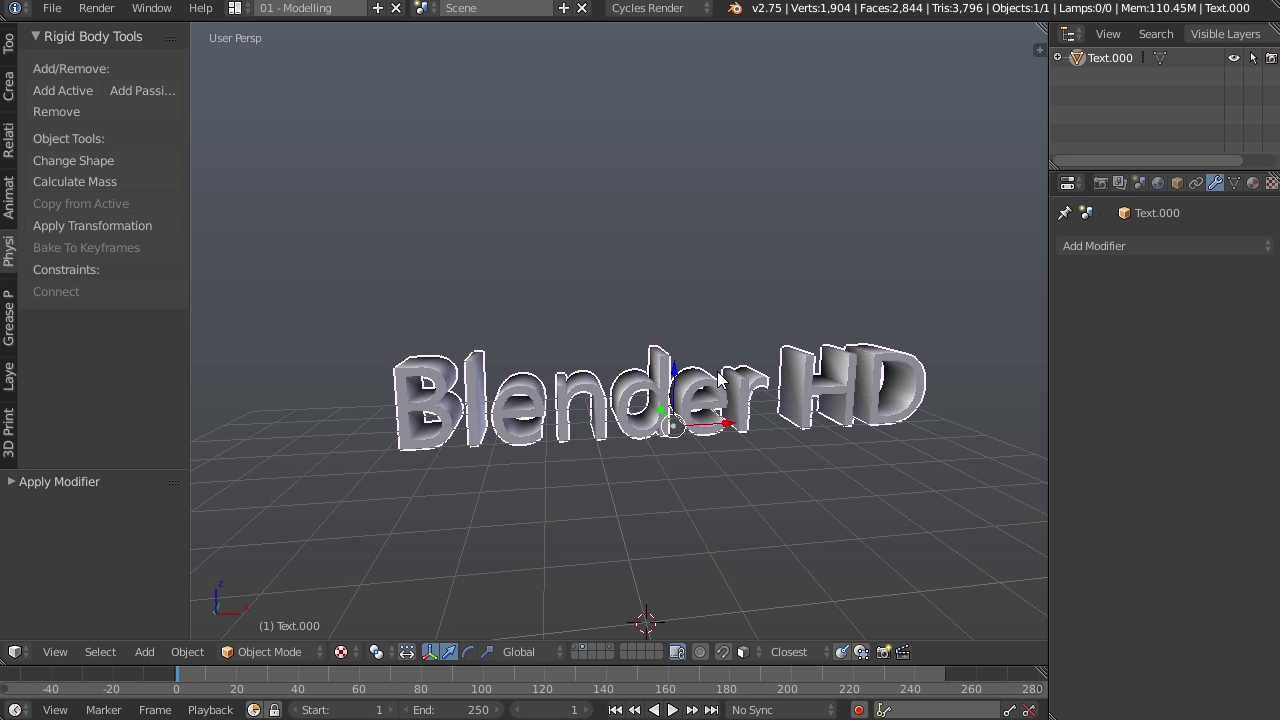
left_click(9, 46)
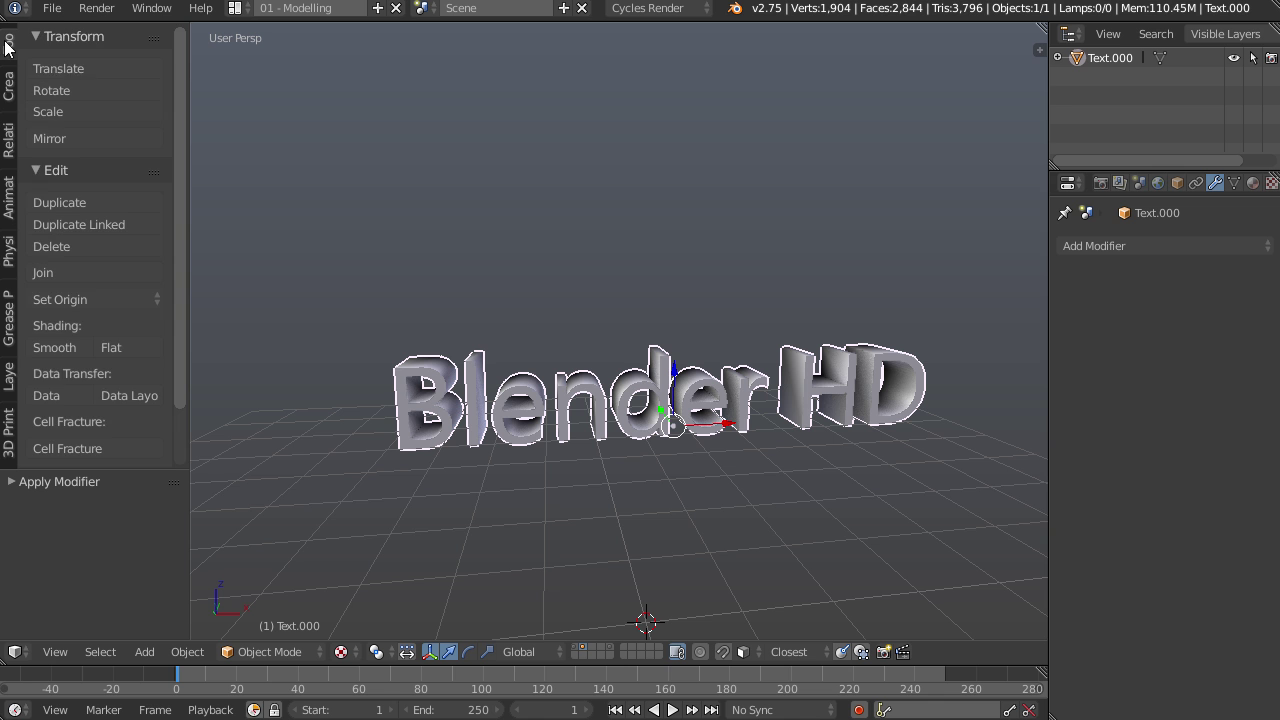
scroll(80, 70, "down", 3)
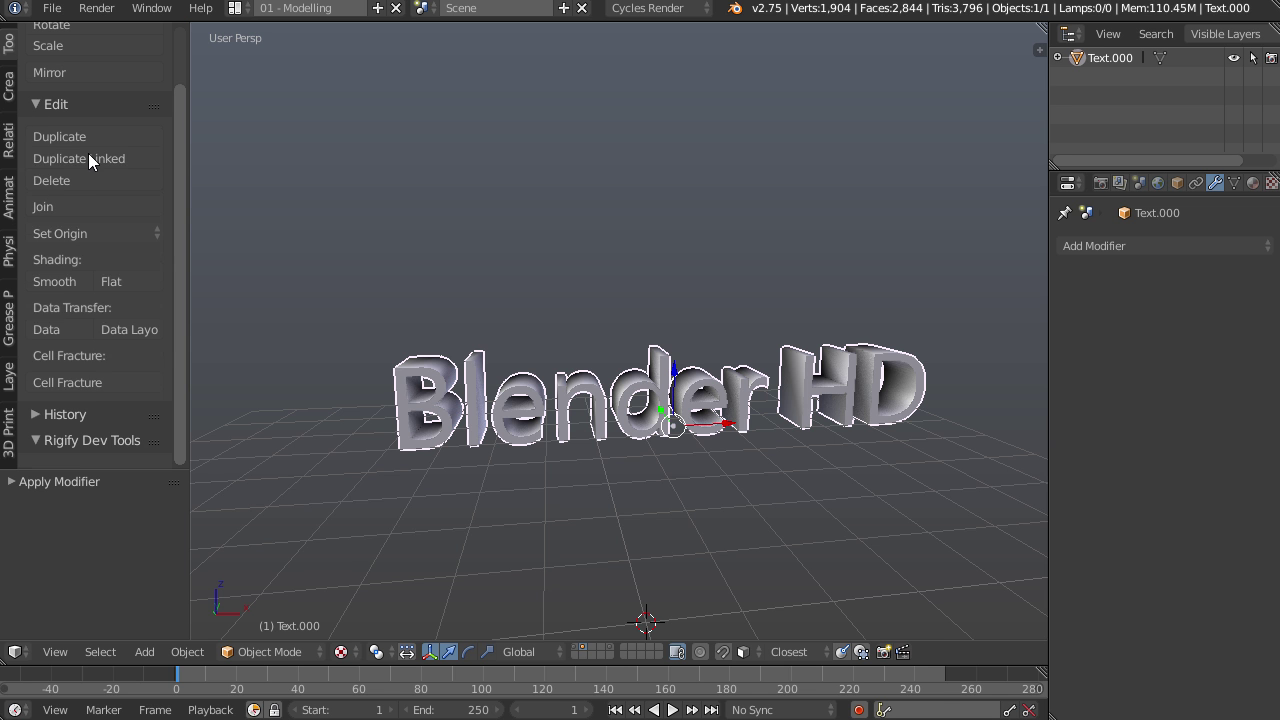
left_click(84, 382)
left_click_drag(224, 156, 245, 83)
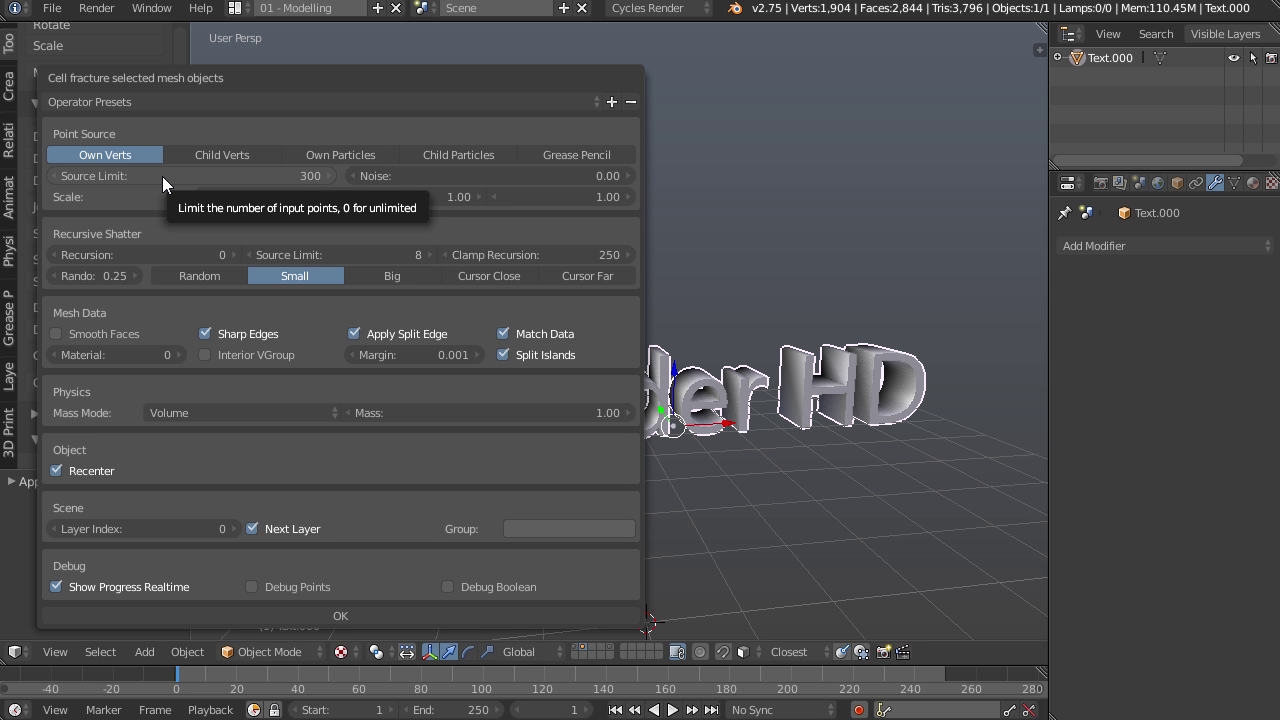
- Set the Cell Fracture point source limit to 350 and the noise to 0.5, and run the fracture
left_click(215, 175)
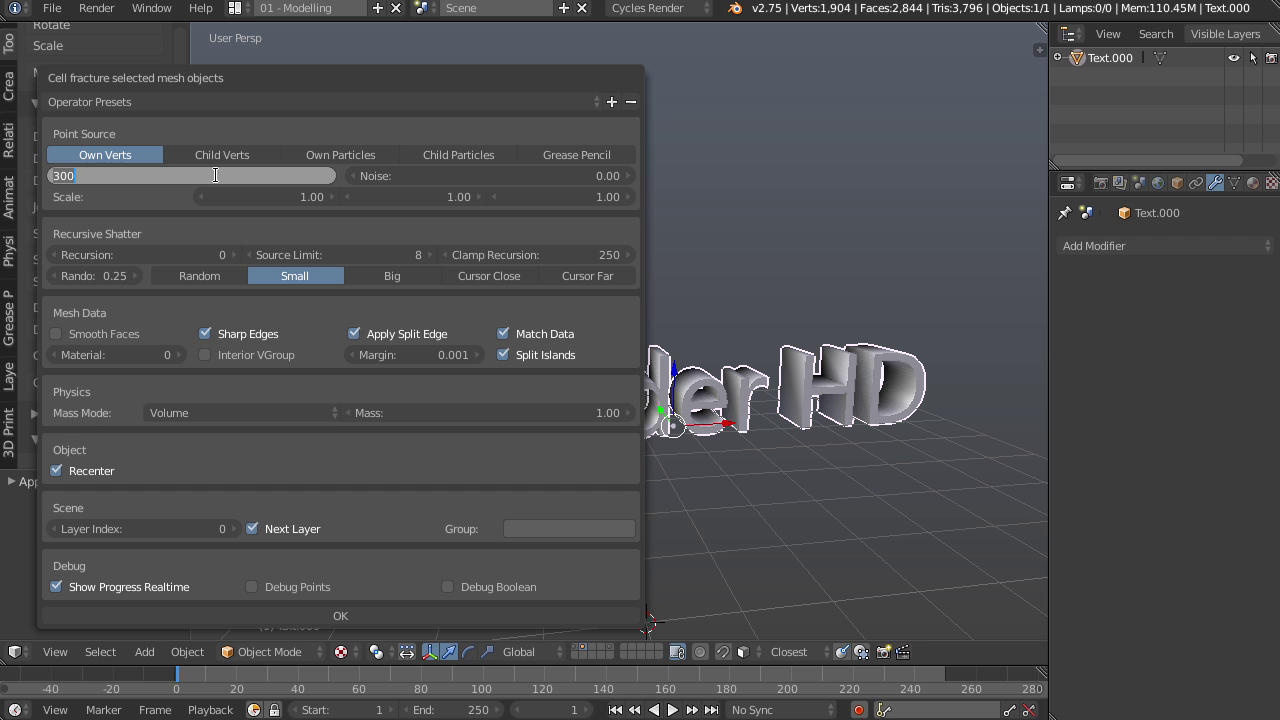
type("350")
key("Return")
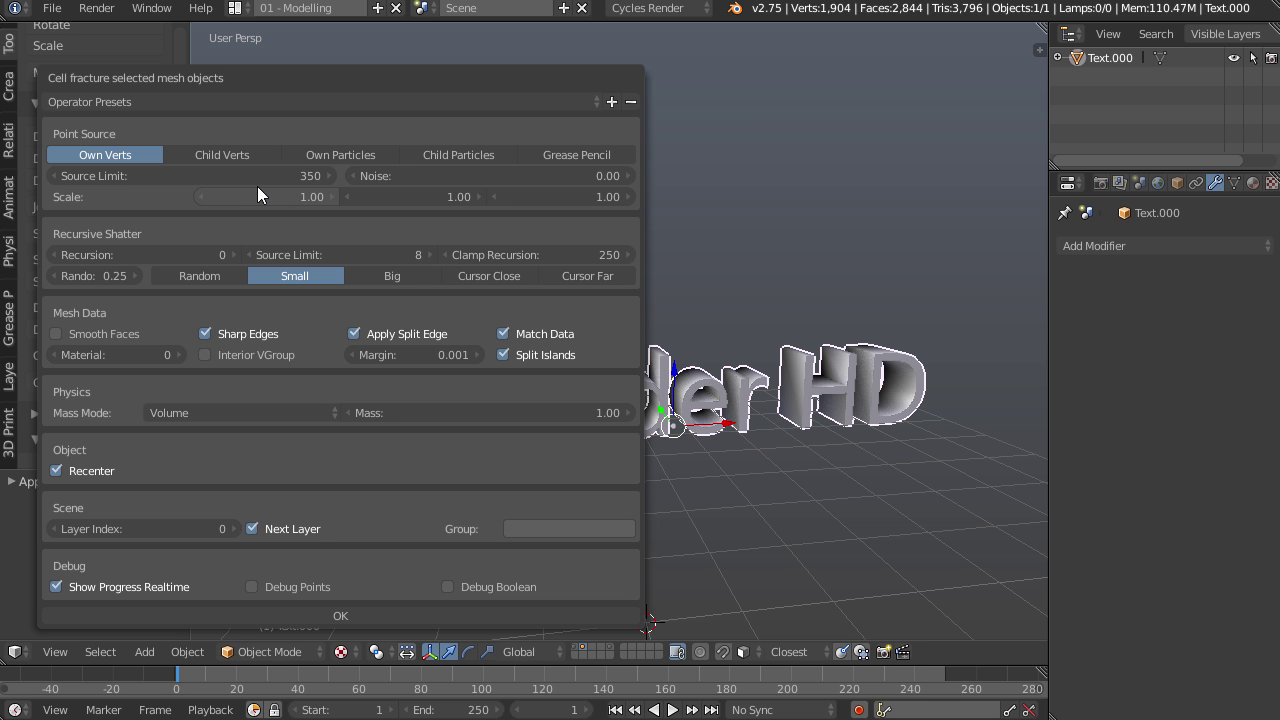
left_click(424, 177)
type("0.5")
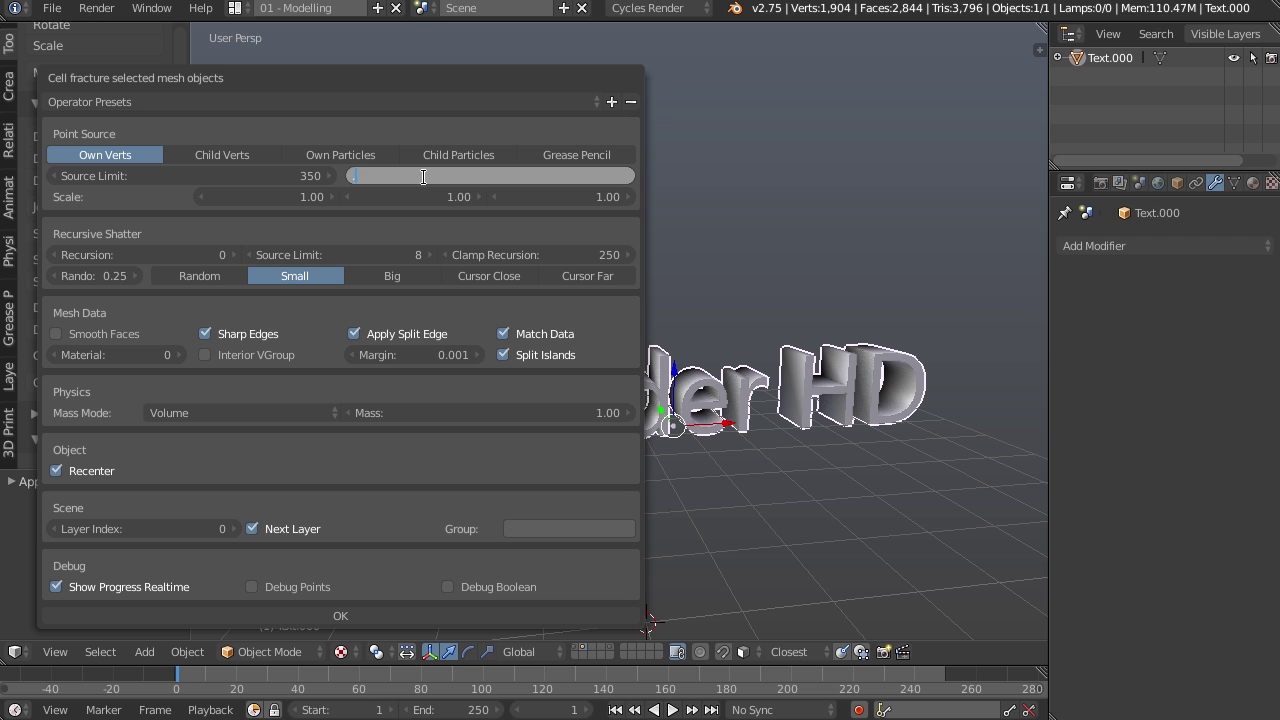
key("Return")
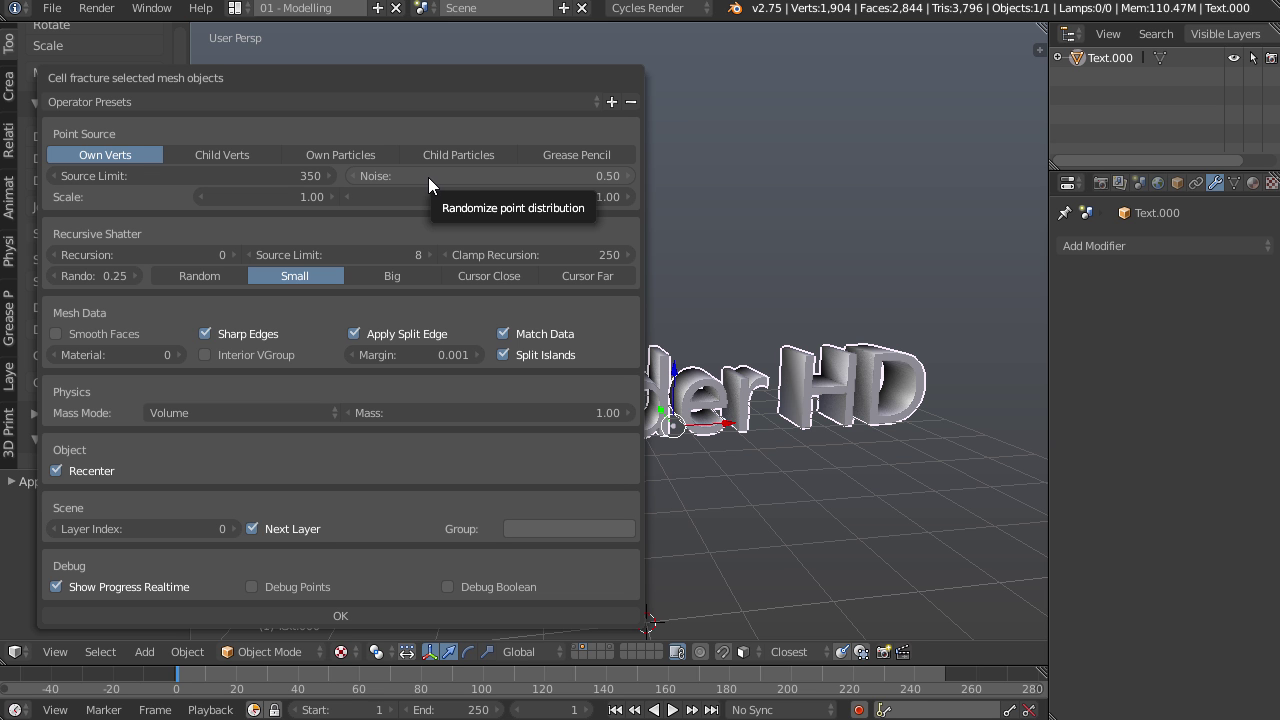
left_click(348, 614)
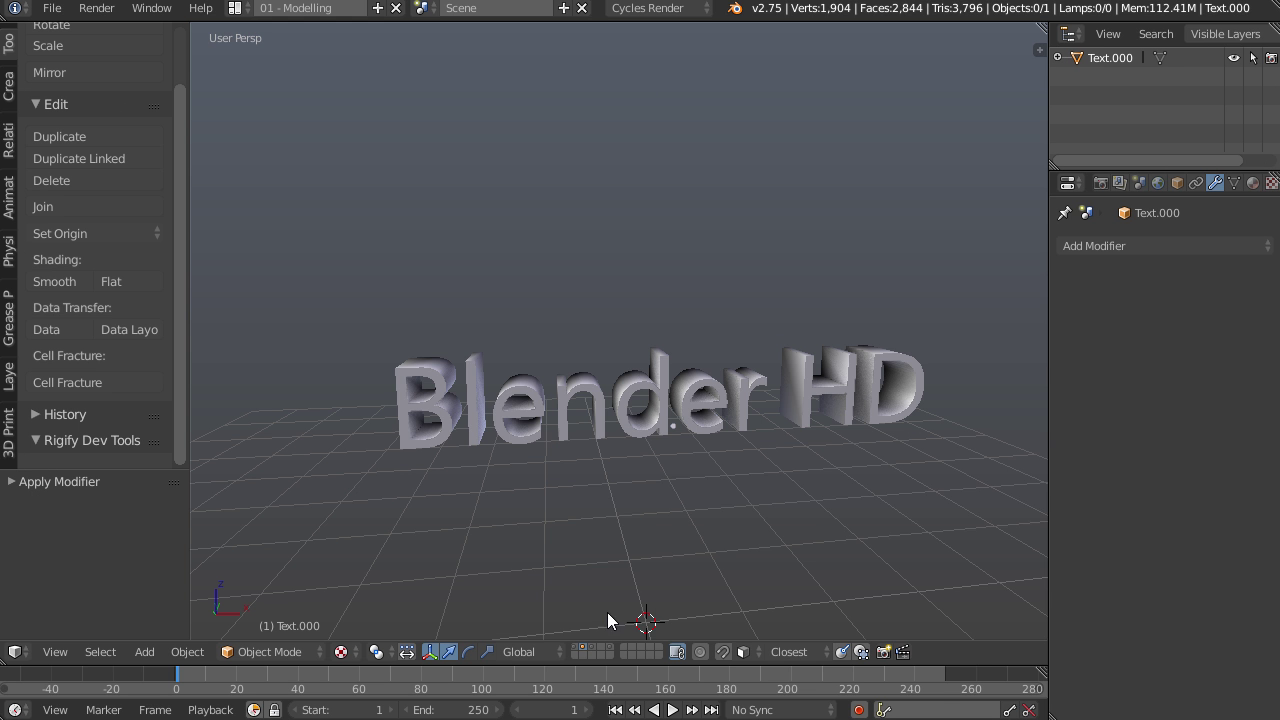
- Display only the third layer and inspect the fractured letters, grabbing one piece as a test
left_click(588, 646)
middle_click_drag(684, 425, 569, 427)
scroll(569, 427, "up", 3)
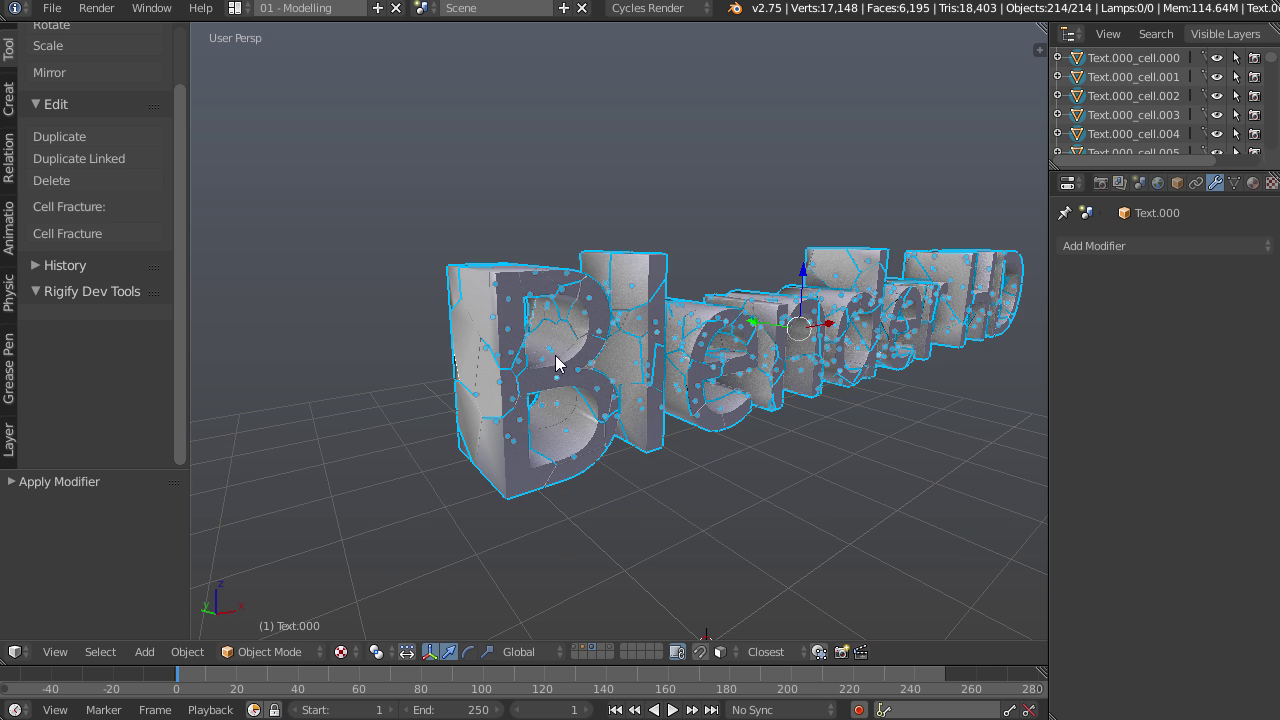
right_click(557, 272)
key("g")
middle_click_drag(788, 300, 641, 336)
middle_click_drag(598, 290, 674, 391)
middle_click_drag(558, 511, 604, 466)
- Select all fractured pieces, make a piece of the letter r active, and join them into a single mesh
key("a")
key("a")
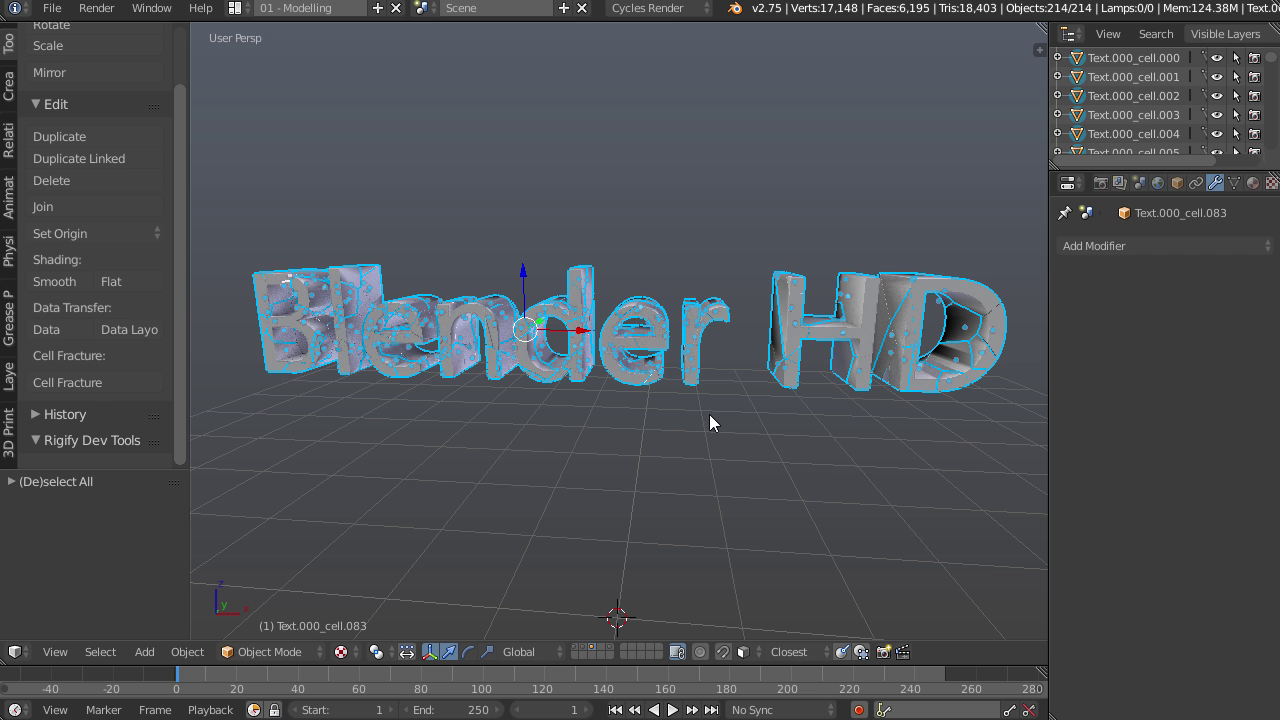
right_click(697, 333, "shift")
middle_click_drag(709, 366, 710, 373)
key("ctrl+j")
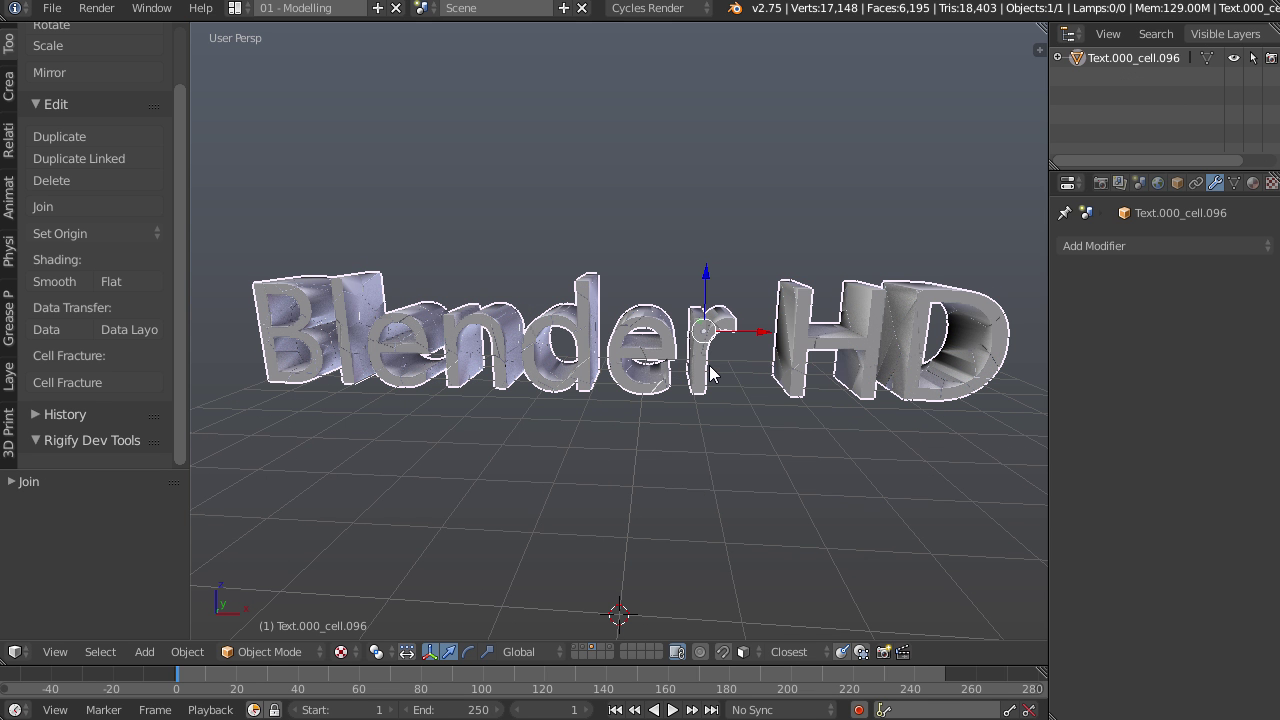
middle_click_drag(819, 414, 818, 385)
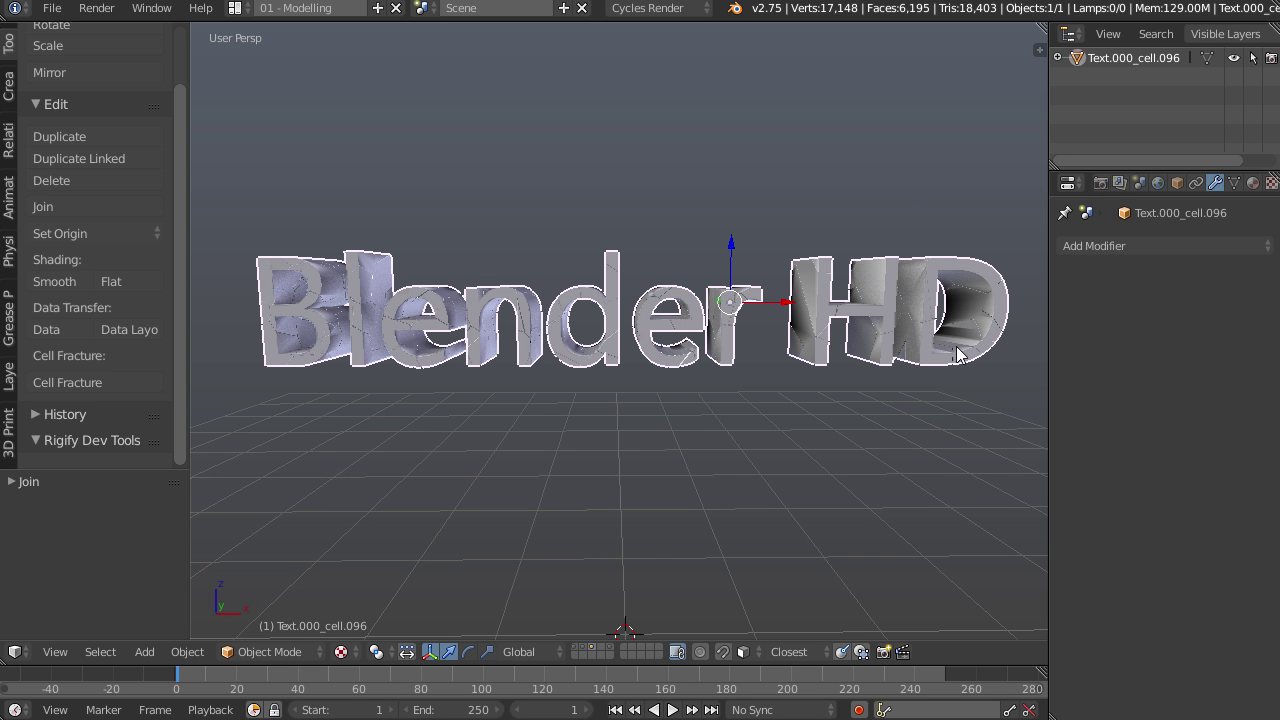
- Assign the existing Default concrete material to the joined text mesh
left_click(1253, 183)
left_click(1068, 307)
left_click(857, 329)
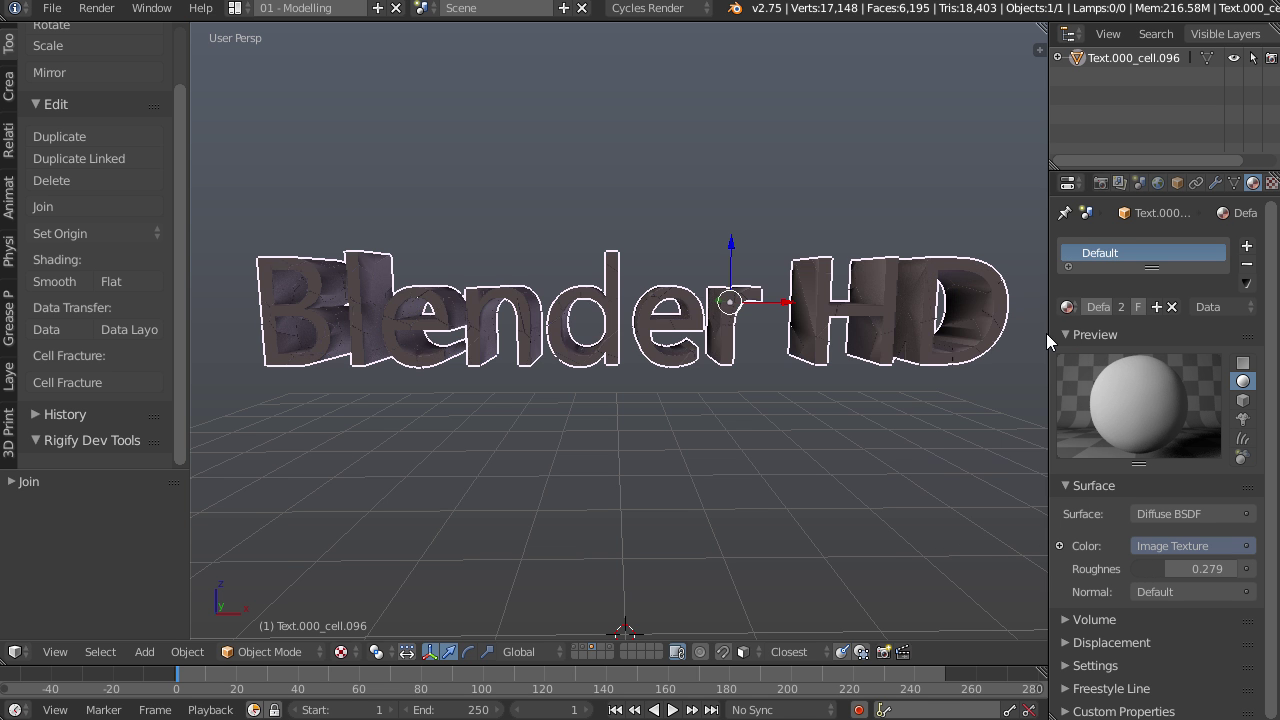
mouse_move(848, 404)
middle_mouse_down()
mouse_move(773, 415)
mouse_move(842, 415)
middle_mouse_up()
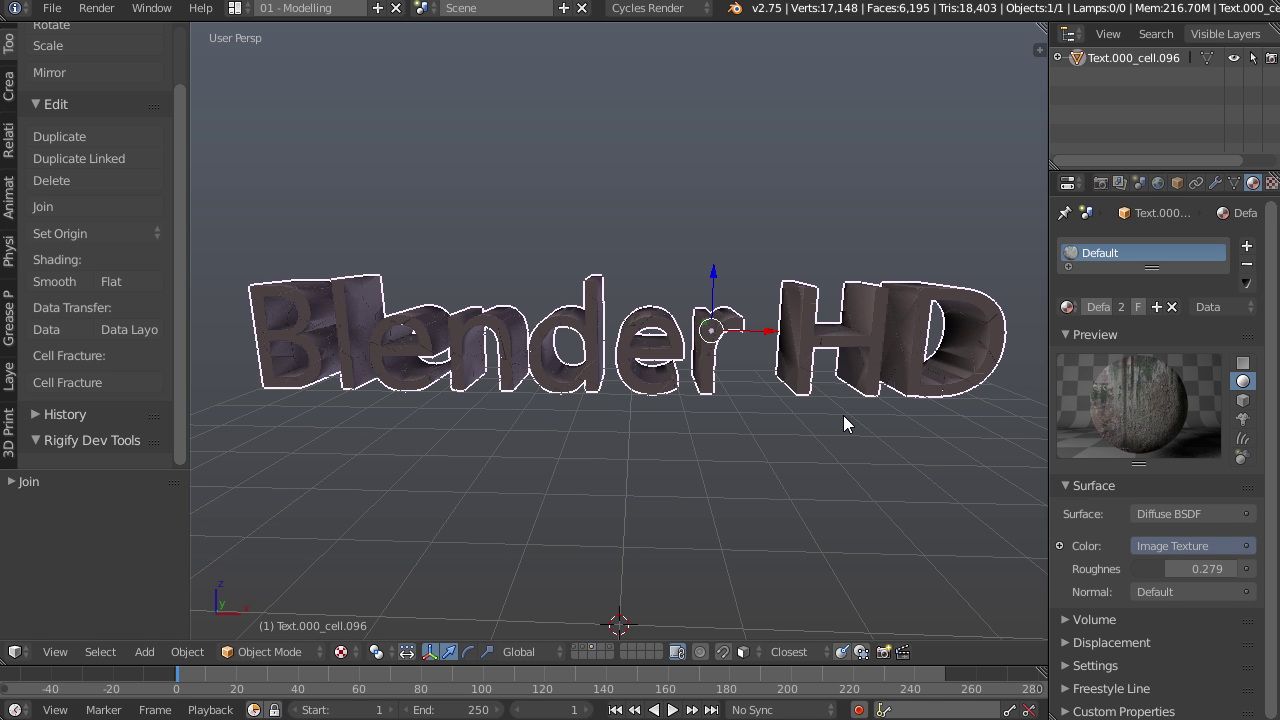
- Switch to the 04 - UV Editing screen layout and enter Edit Mode on the joined text
key("ctrl+Right")
key("ctrl+Right")
key("ctrl+Right")
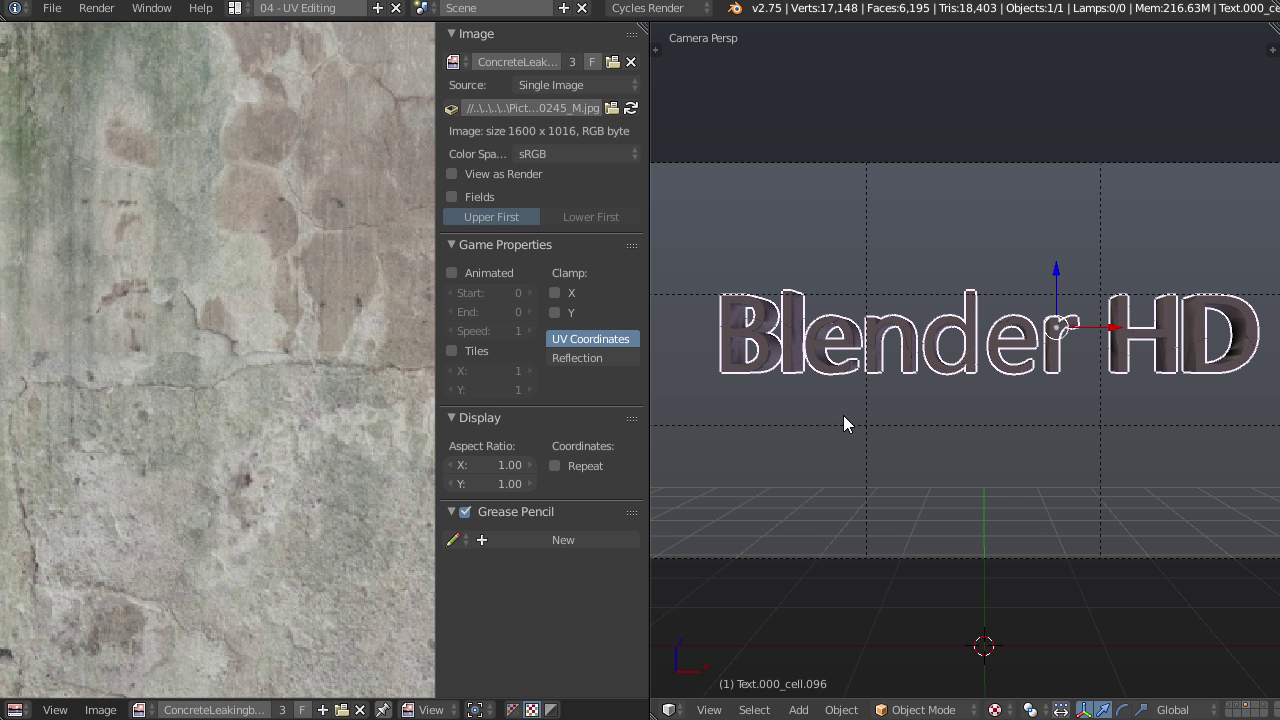
scroll(277, 357, "down", 5)
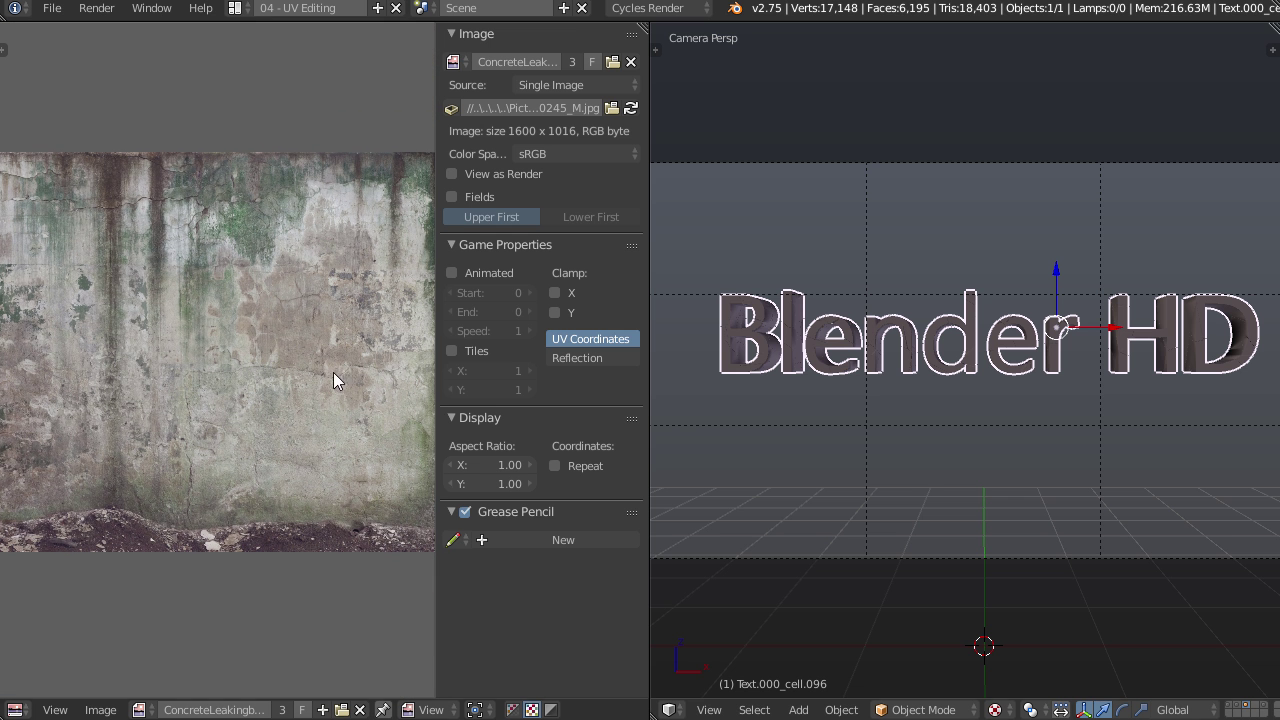
key("Tab")
left_click(1110, 362)
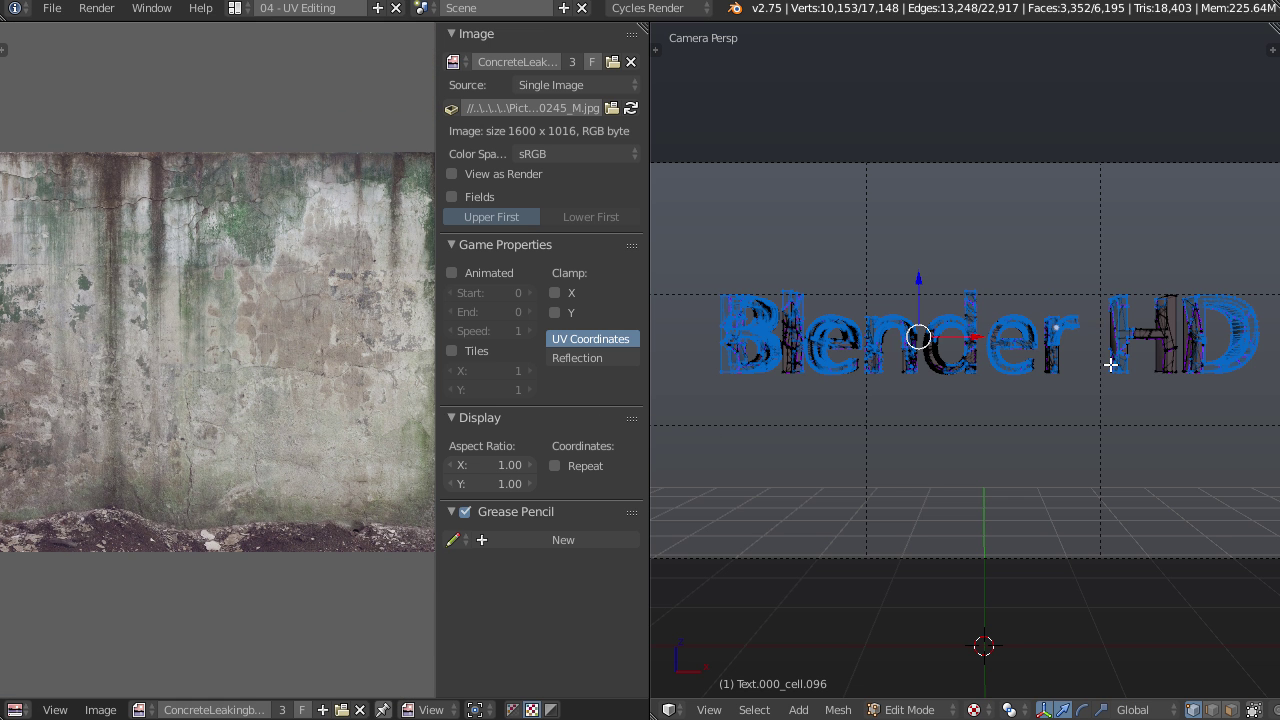
- Select the whole text mesh in front orthographic view and unwrap it by projecting from the view
key("KP_1")
middle_click_drag(1060, 332, 1022, 433, "shift")
scroll(985, 430, "up", 3)
middle_click_drag(950, 437, 1041, 424, "shift")
scroll(1041, 424, "up", 1)
key("a")
key("a")
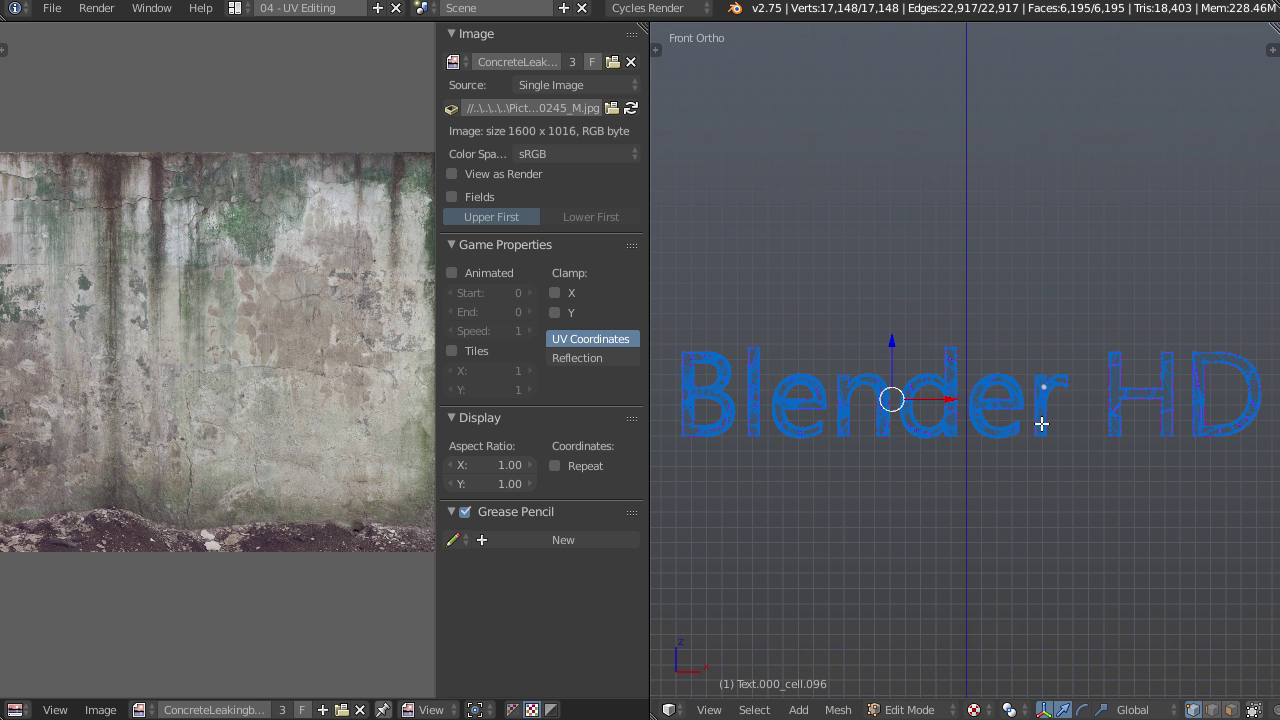
key("u")
left_click(1041, 424)
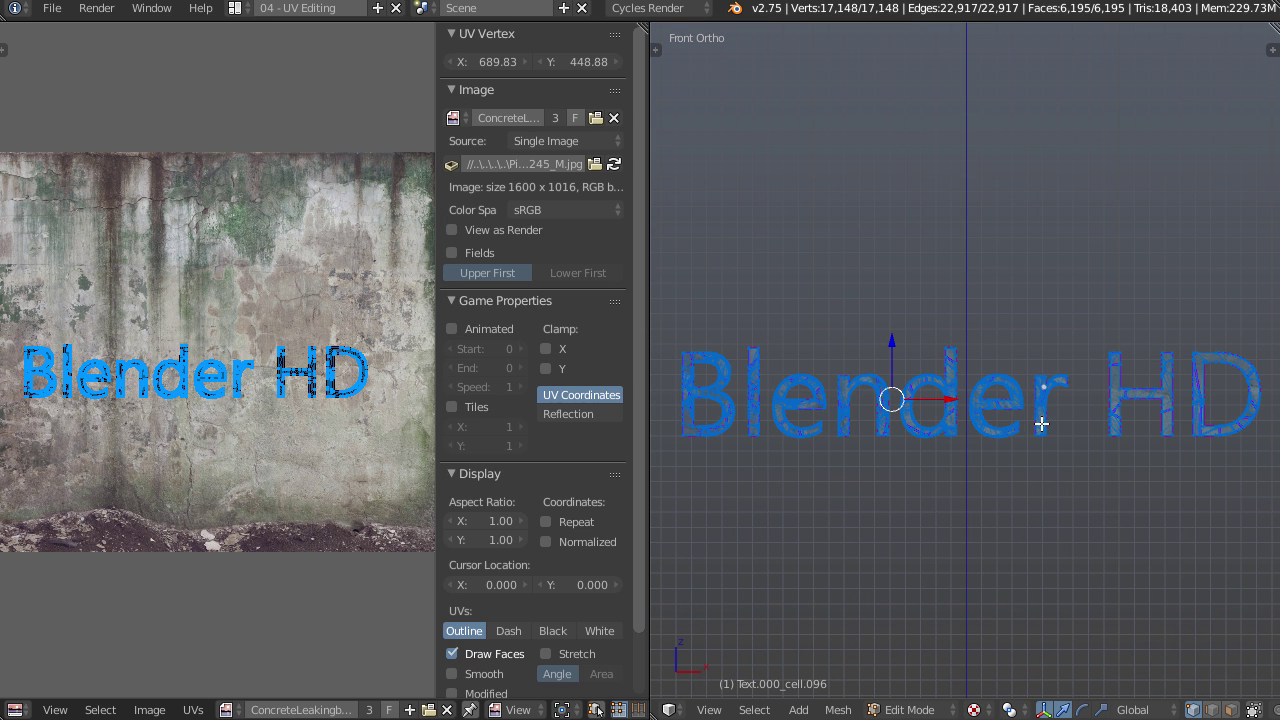
- Move the text's UVs over the concrete image and scale them up slightly
middle_click_drag(296, 479, 320, 468)
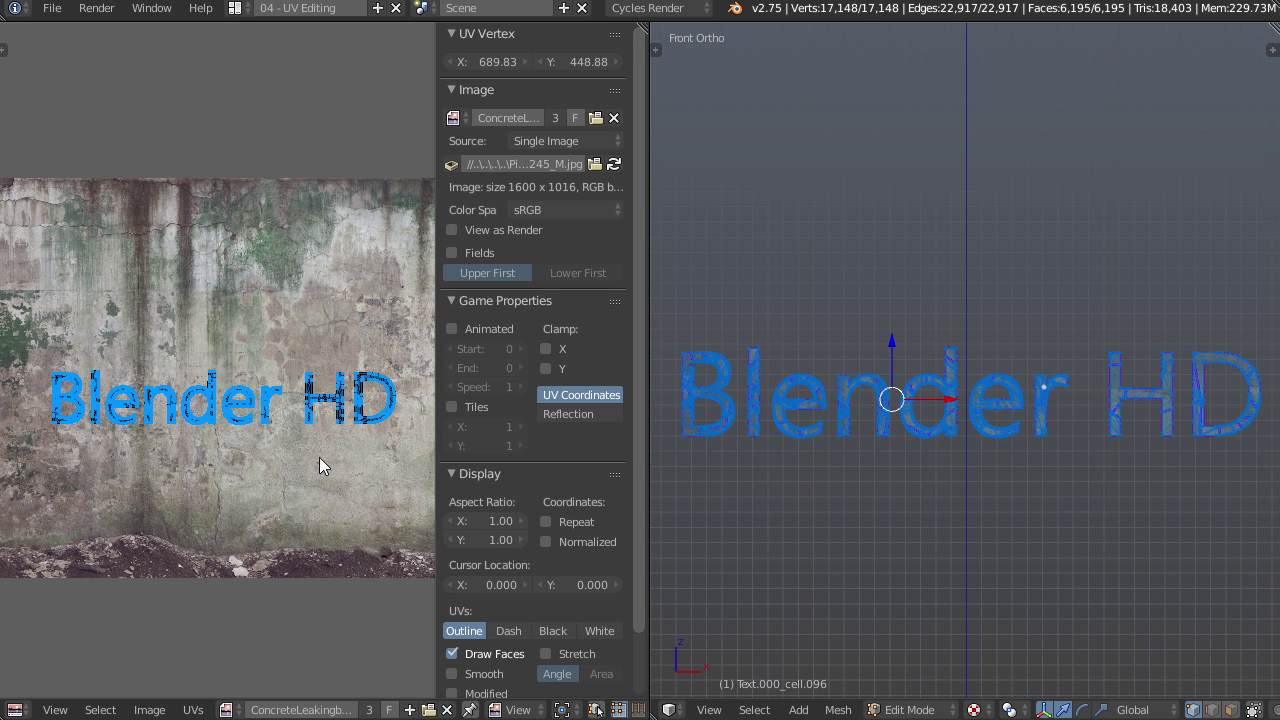
key("g")
left_click(331, 446)
key("s")
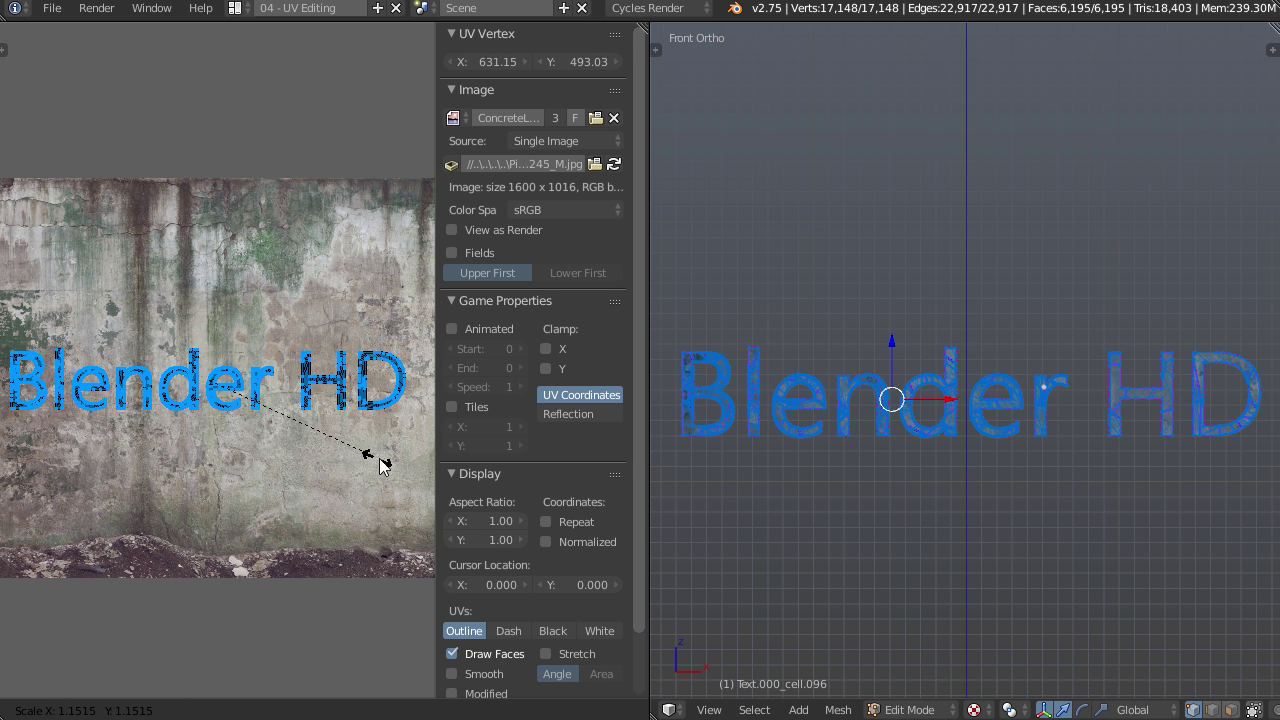
left_click(329, 434)
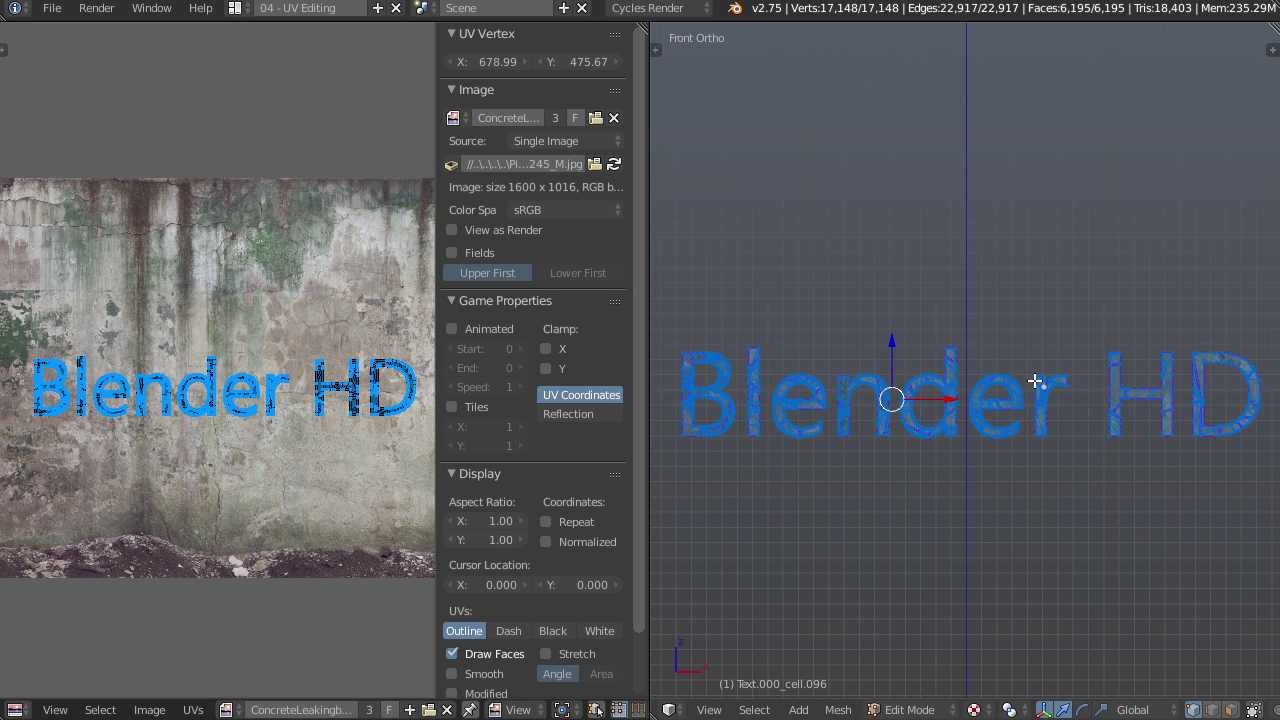
scroll(1030, 378, "up", 1)
middle_click_drag(1026, 378, 1027, 371, "shift")
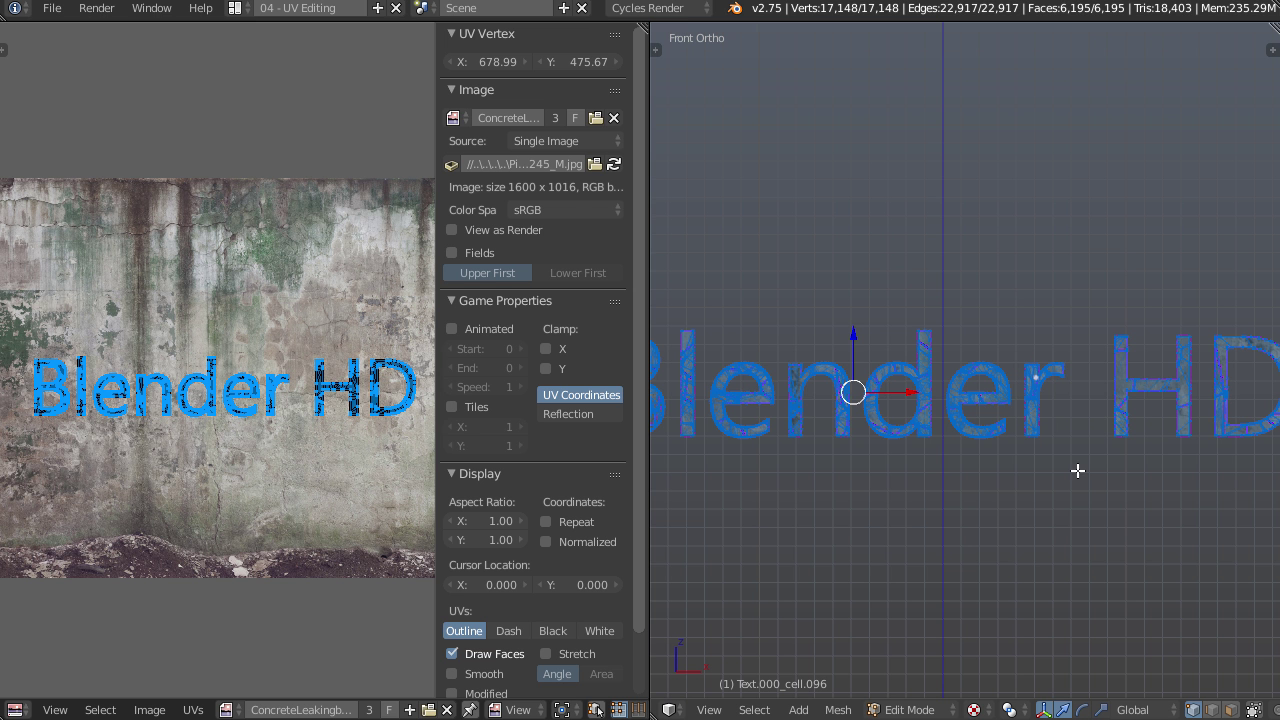
- Hide the UV editor's properties sidebar, reposition the text's UVs on the image, and leave Edit Mode
key("n")
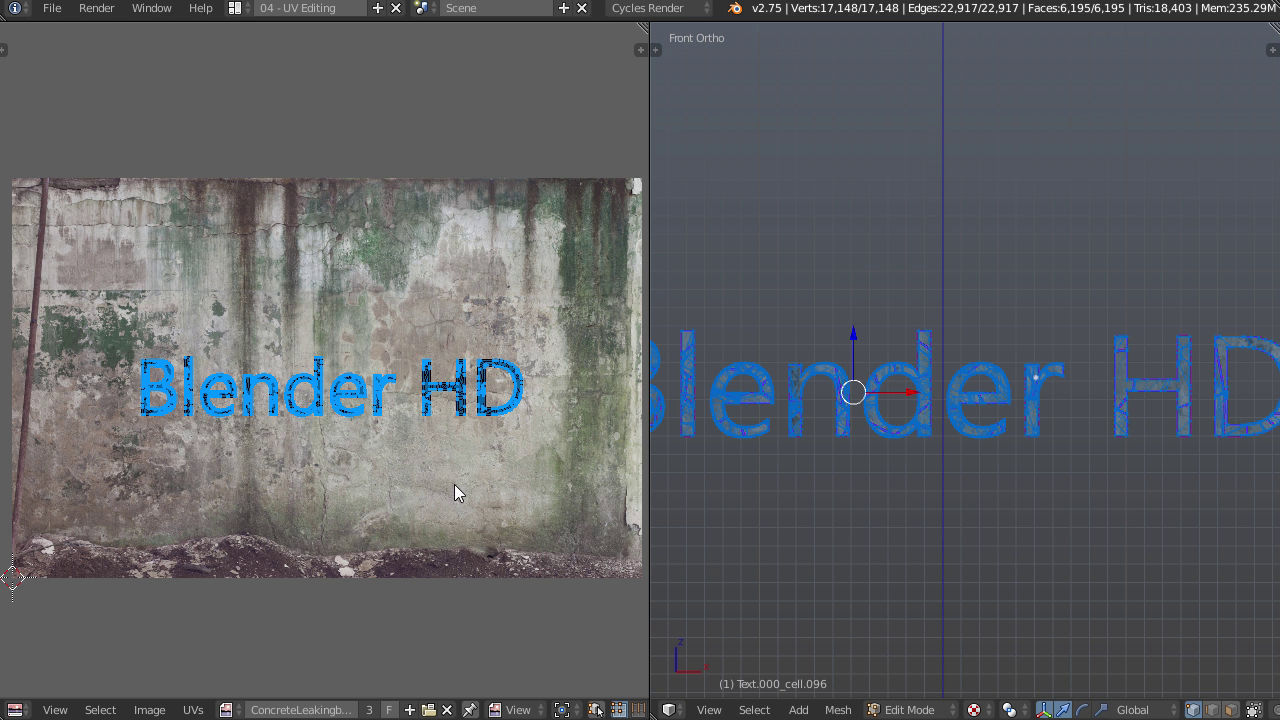
key("g")
left_click(461, 405)
key("Tab")
scroll(1026, 437, "down", 1)
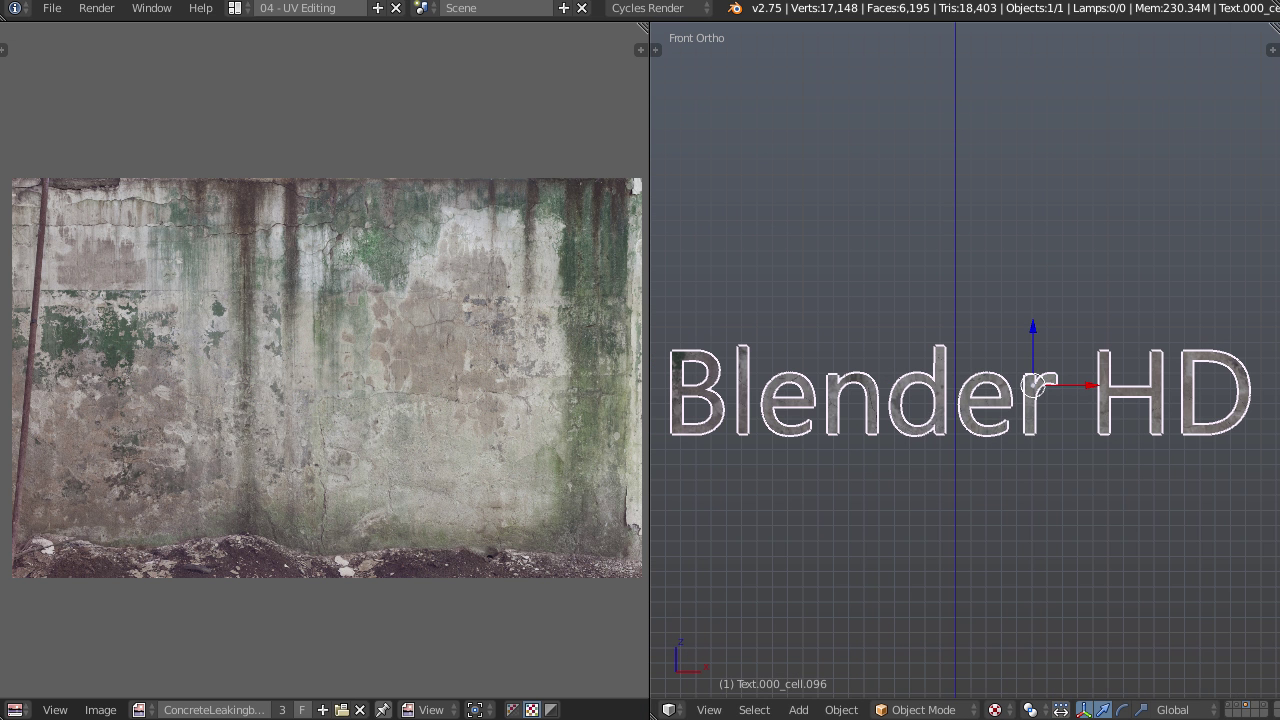
- Display the wall's layer together with the text and enter Edit Mode on the wall to show its UV outline
left_click(1233, 707)
scroll(1078, 516, "down", 2)
key("Tab")
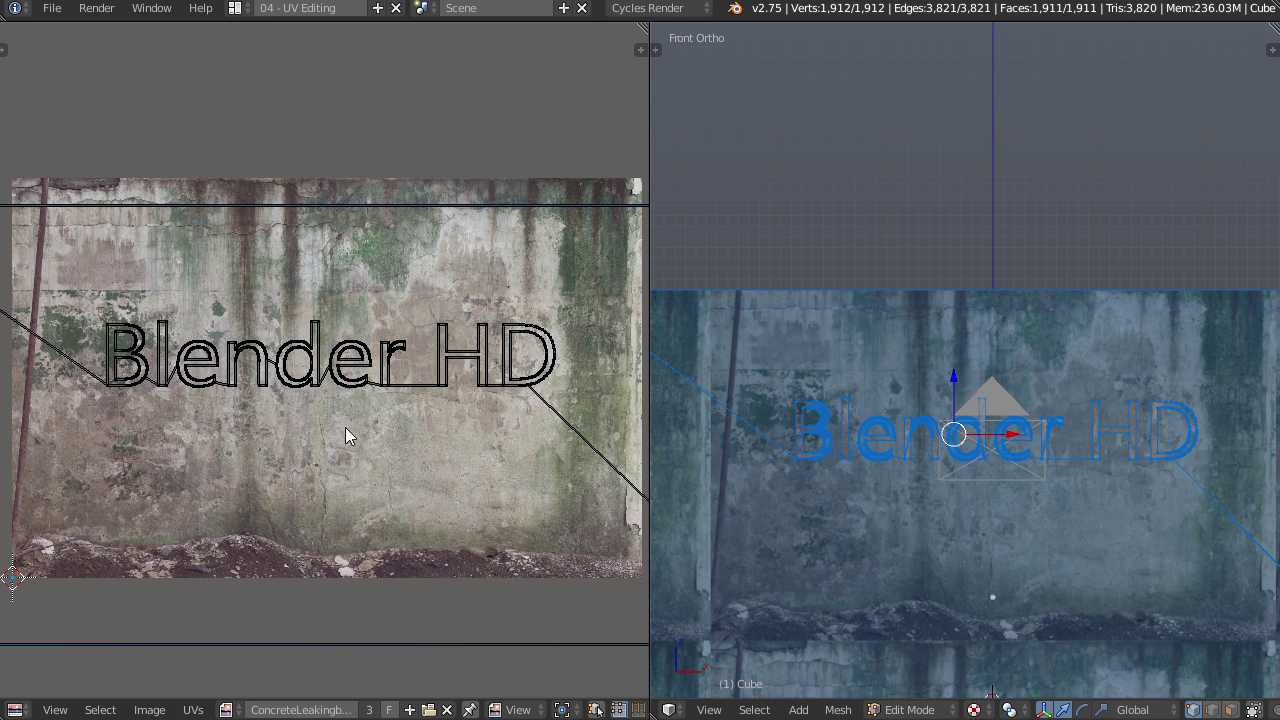
middle_click_drag(486, 449, 429, 449)
scroll(512, 385, "up", 4)
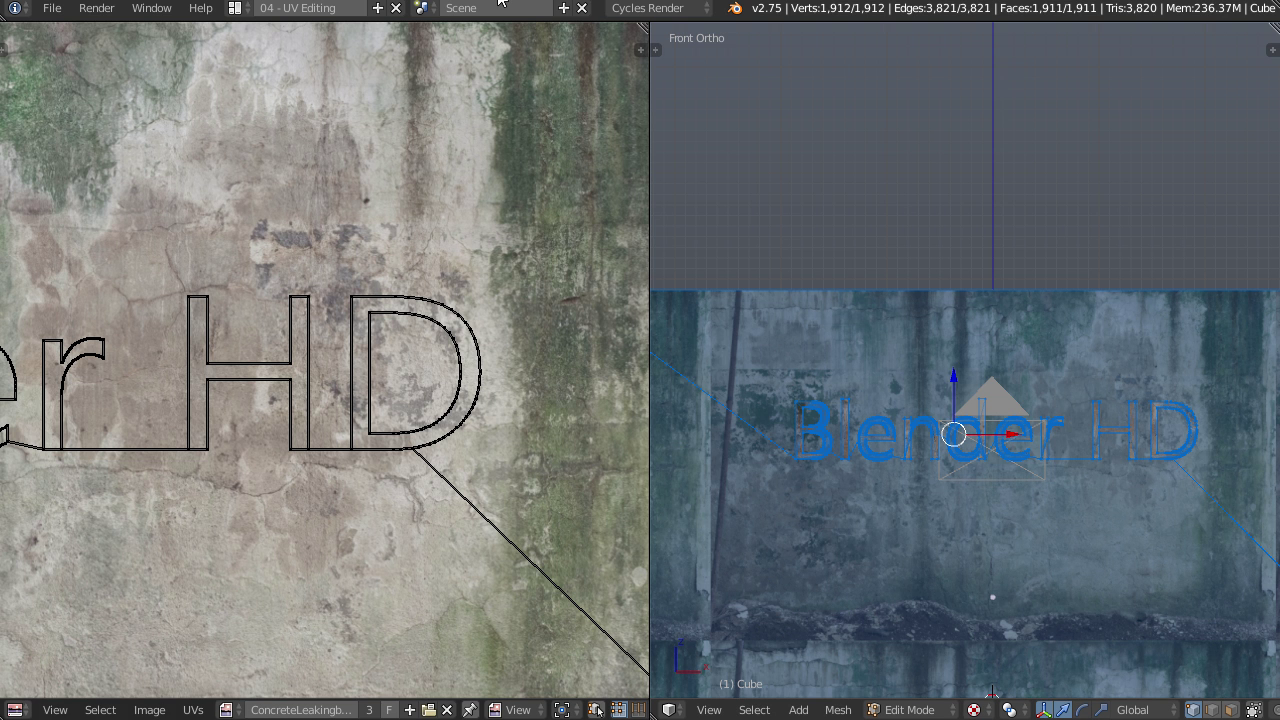
- Draw grease pencil guide lines in the UV editor along the outer edges of the carved D and B
left_click_drag(487, 372, 500, 480)
mouse_move(495, 478)
right_mouse_down()
mouse_move(478, 300)
mouse_move(486, 334)
right_mouse_up()
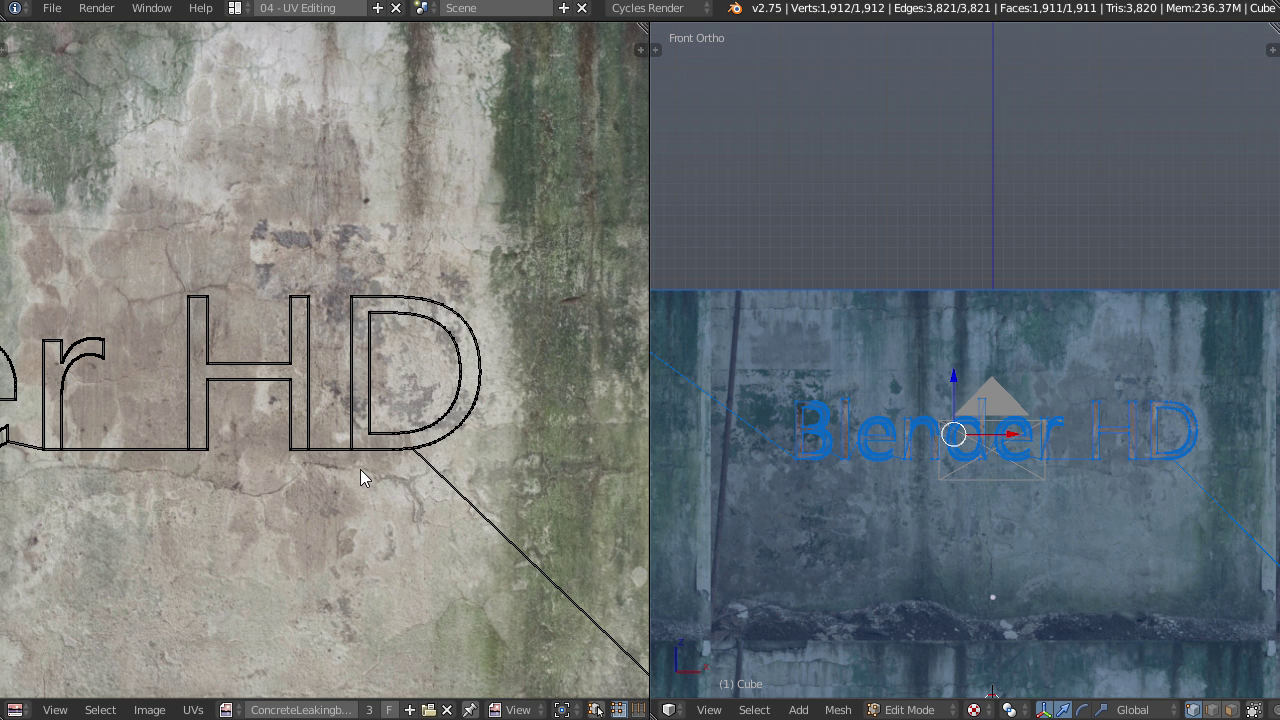
left_click_drag(358, 447, 491, 450)
left_click_drag(483, 314, 481, 473)
left_click_drag(340, 292, 526, 301)
scroll(436, 455, "left", 5, "ctrl")
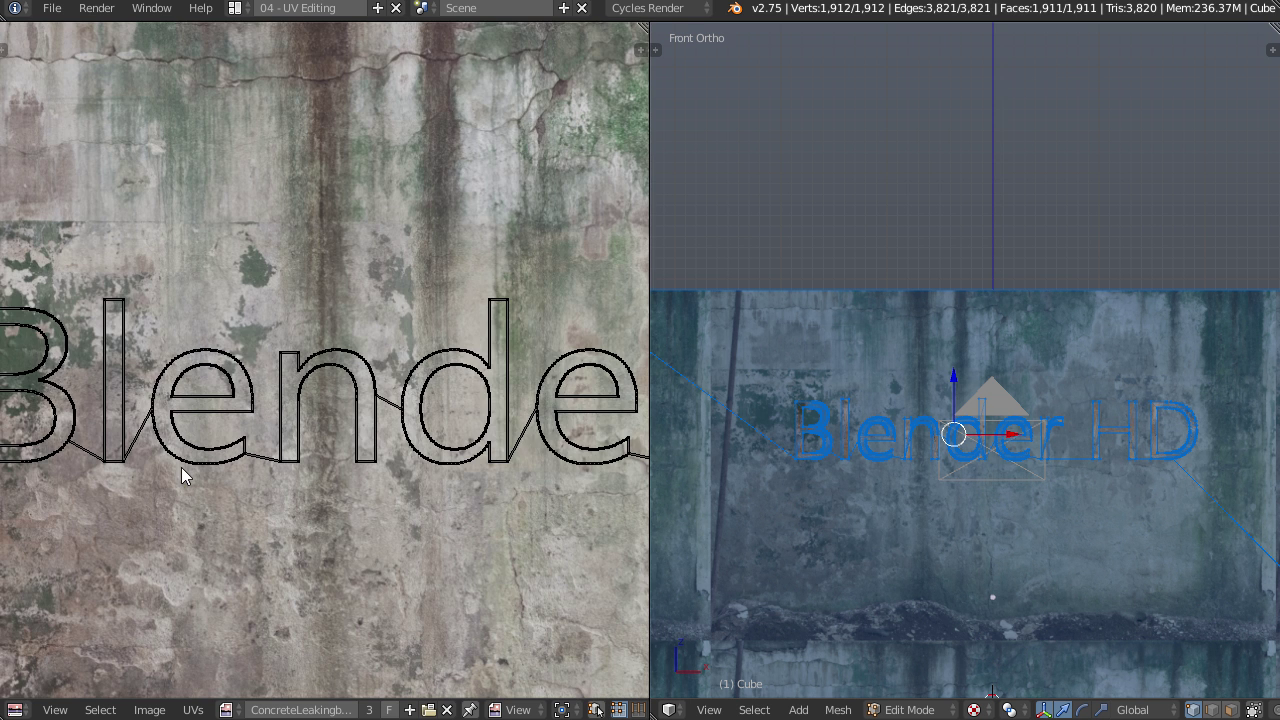
mouse_move(225, 285)
left_mouse_down()
mouse_move(225, 478)
mouse_move(232, 450)
mouse_move(304, 458)
left_mouse_up()
left_click_drag(210, 298, 318, 298)
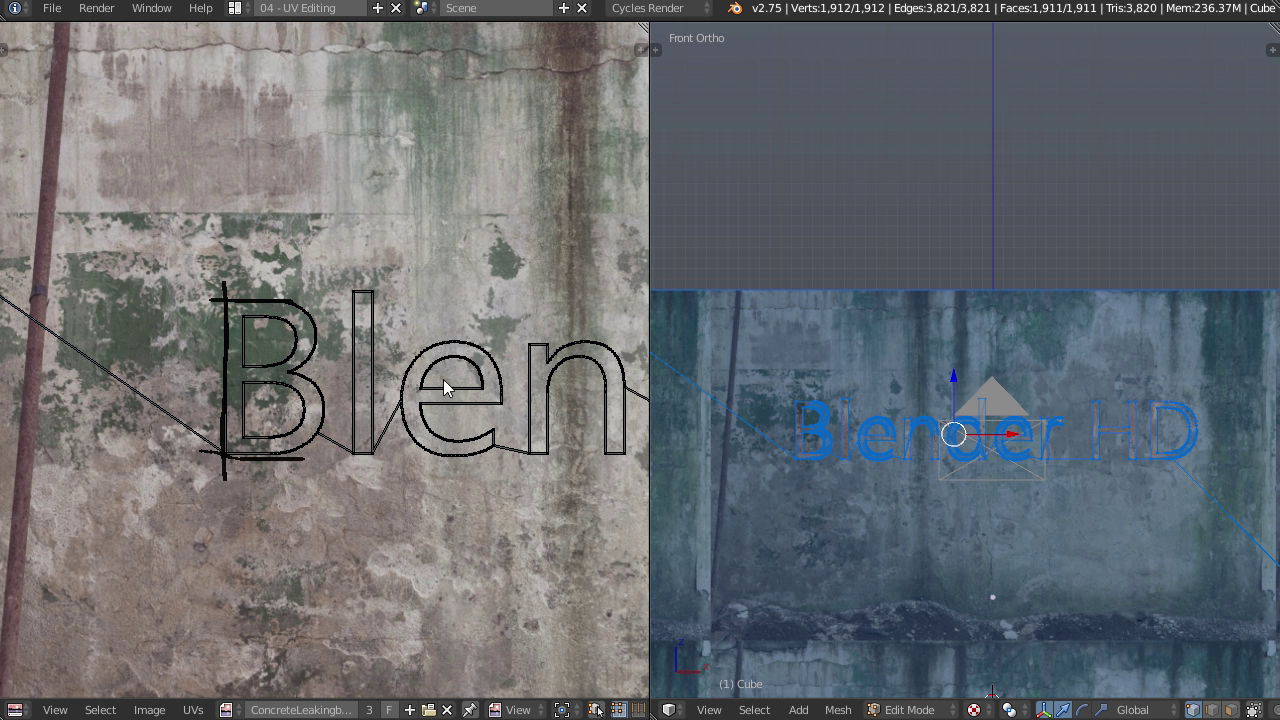
- Leave Edit Mode on the wall, enter Edit Mode on the fractured text, and select all its UVs beside the guide lines
scroll(486, 466, "down", 3)
middle_click_drag(486, 466, 330, 470)
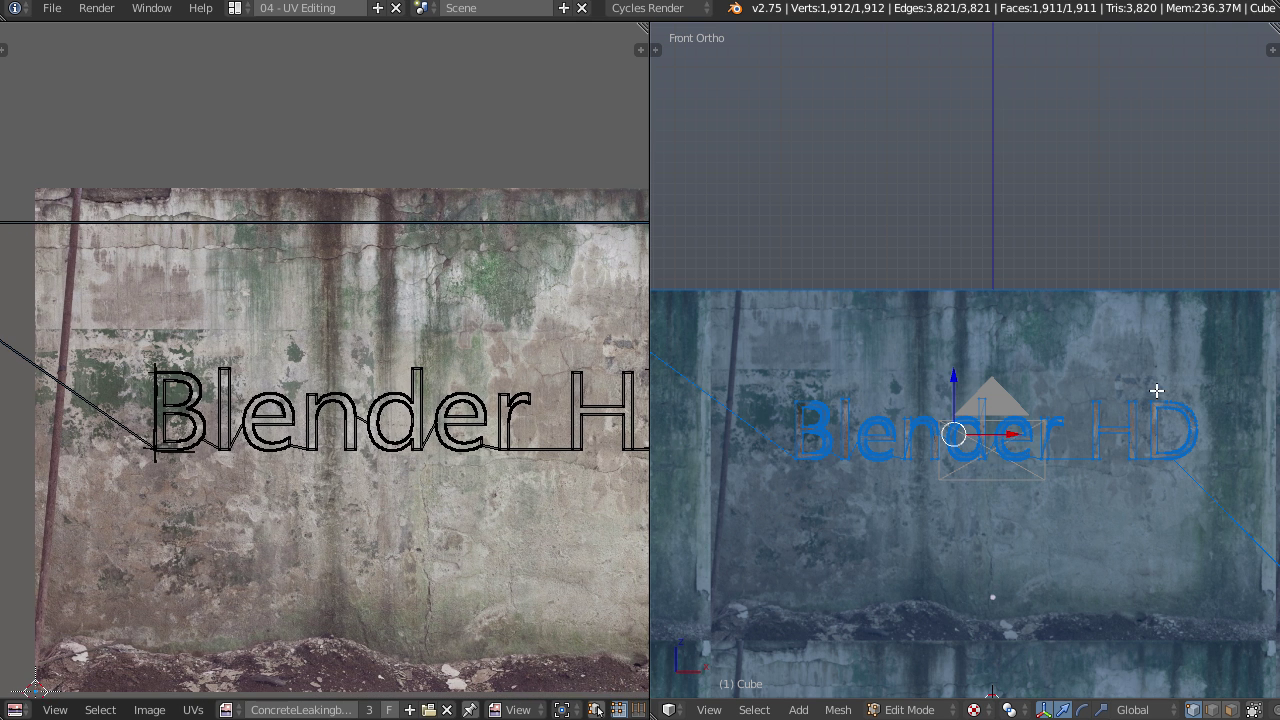
key("Tab")
right_click(1145, 415)
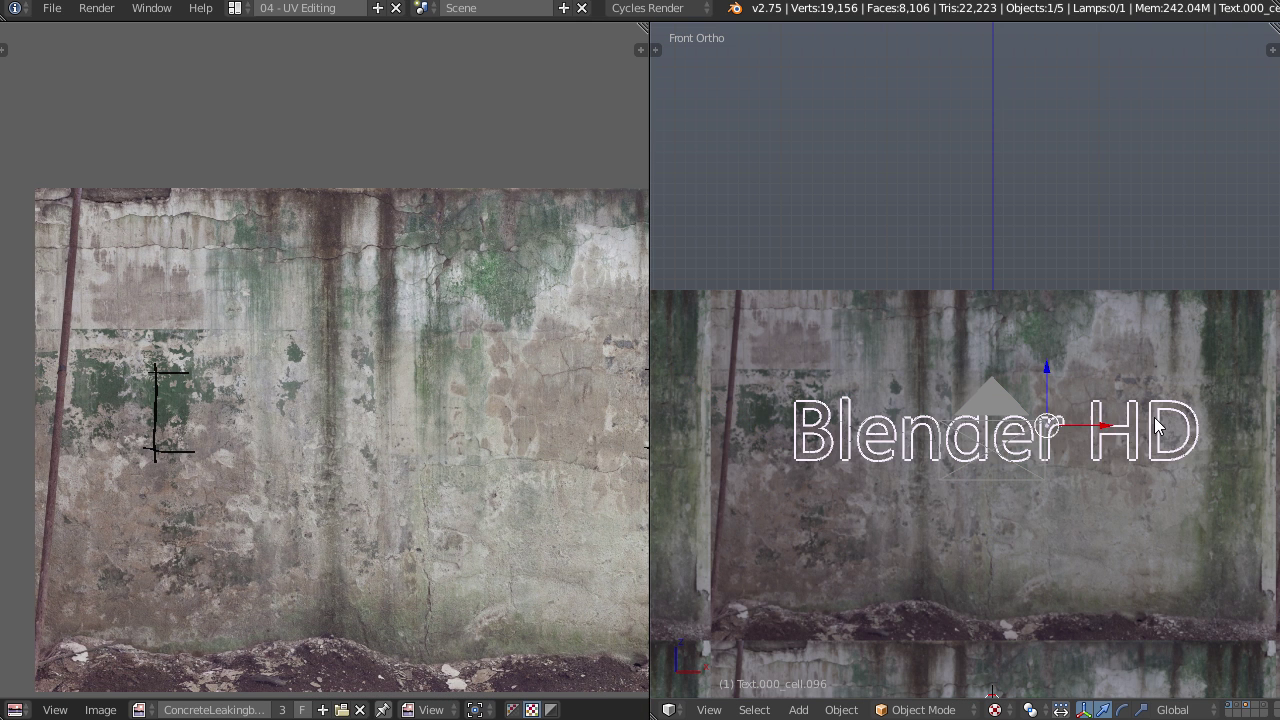
key("Tab")
middle_click_drag(523, 478, 443, 486)
key("a")
key("a")
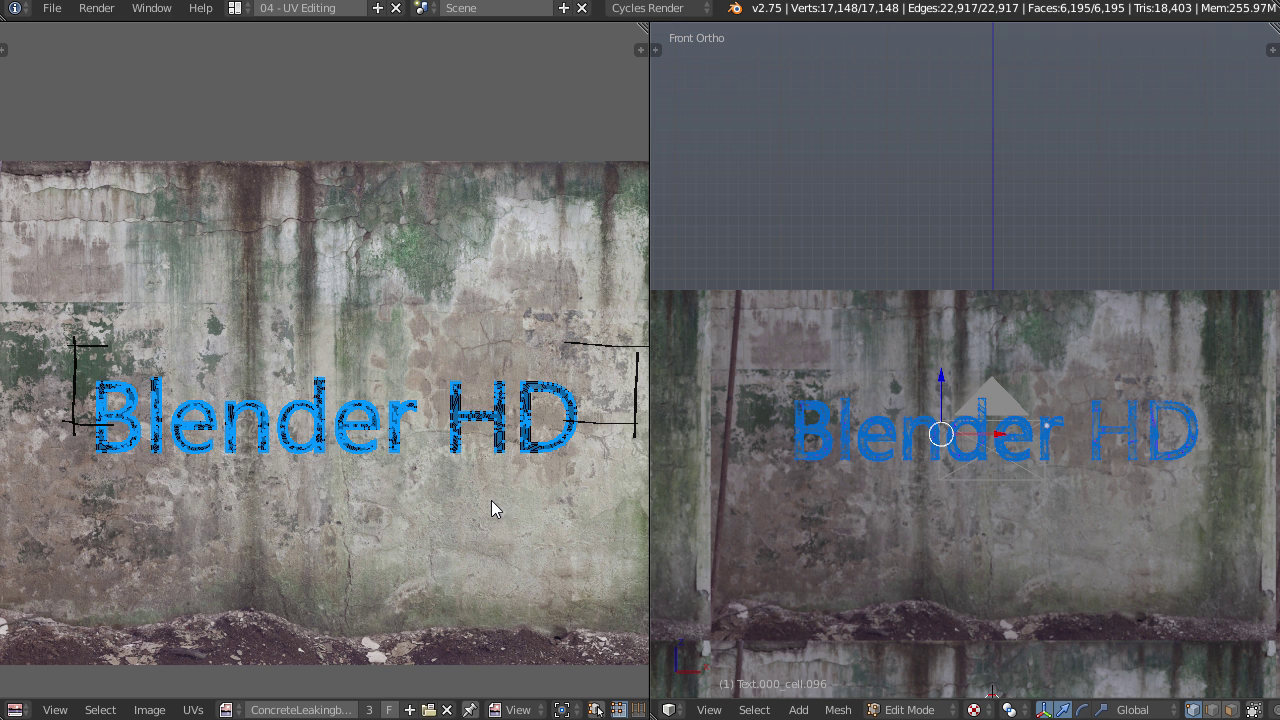
- Move and scale the text's UVs until the B and D fit the grease pencil guide lines
key("g")
left_click(510, 464)
key("g")
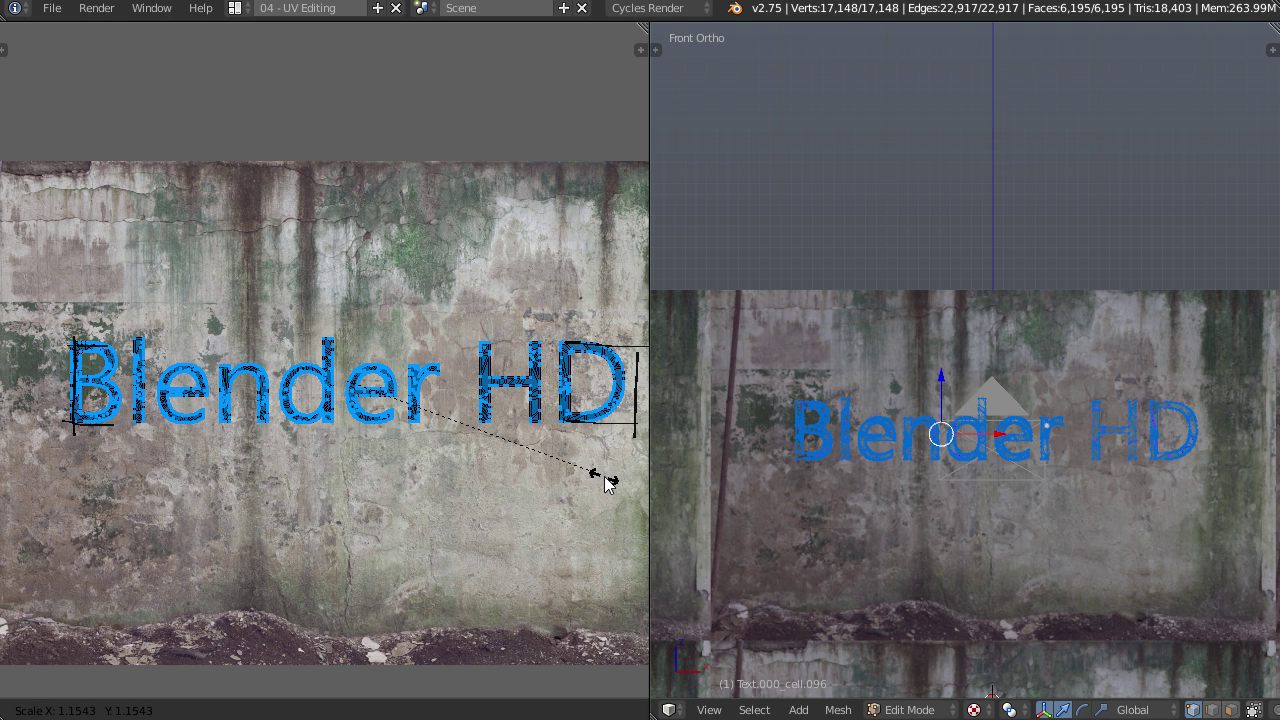
key("s")
left_click(585, 450)
key("g")
key("x")
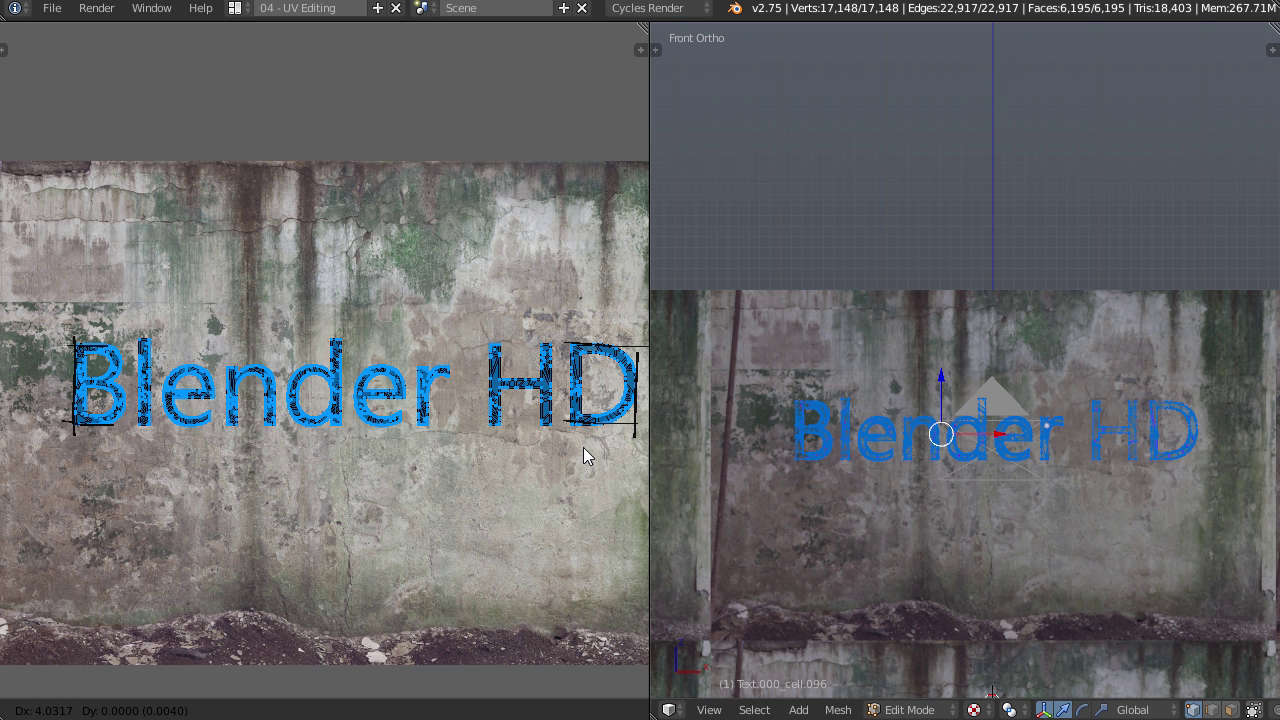
left_click(583, 447)
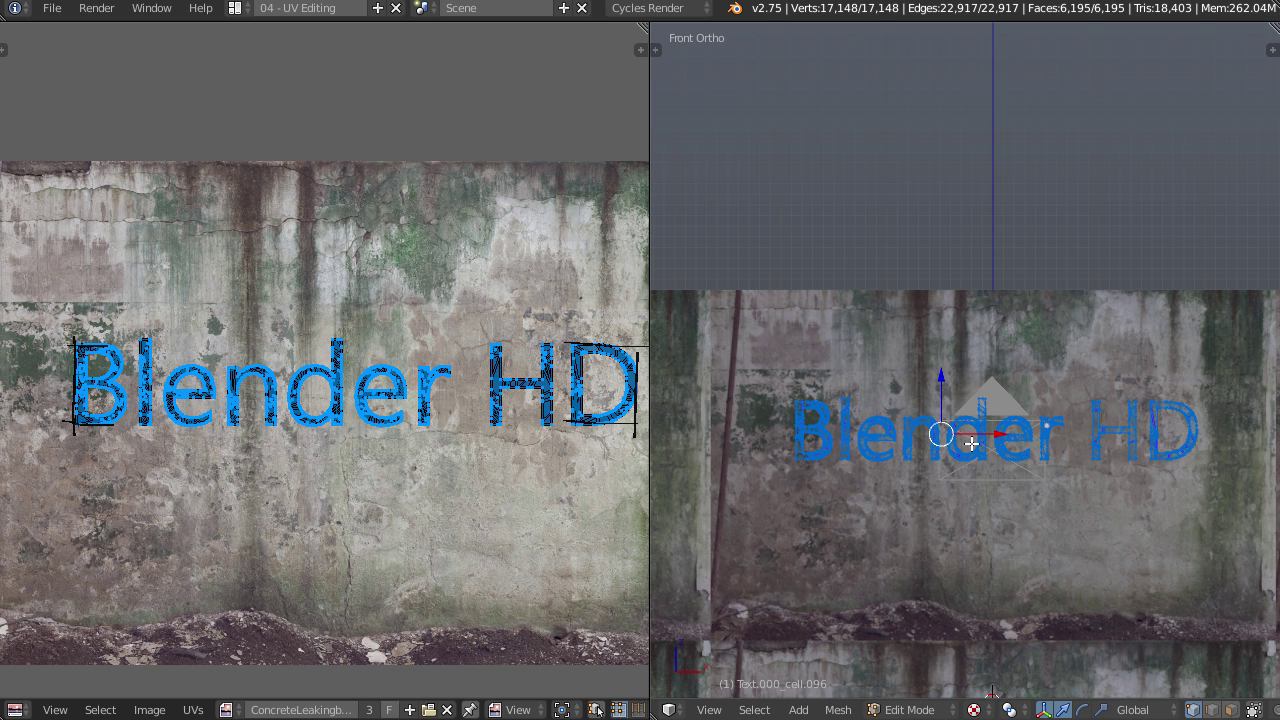
key("s")
left_click(590, 443)
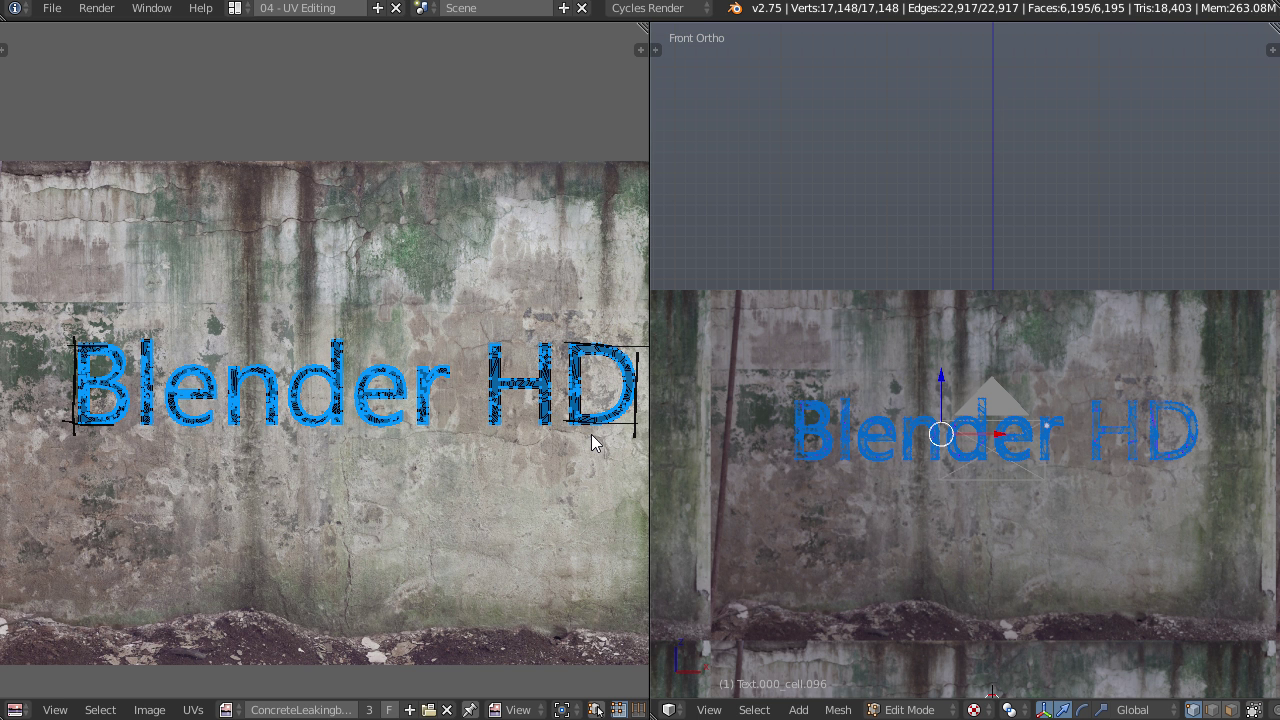
- Leave Edit Mode, deselect the text, and examine how its texture lines up with the wall, up close and from an angle
key("Tab")
left_click(906, 466)
scroll(906, 466, "up", 5)
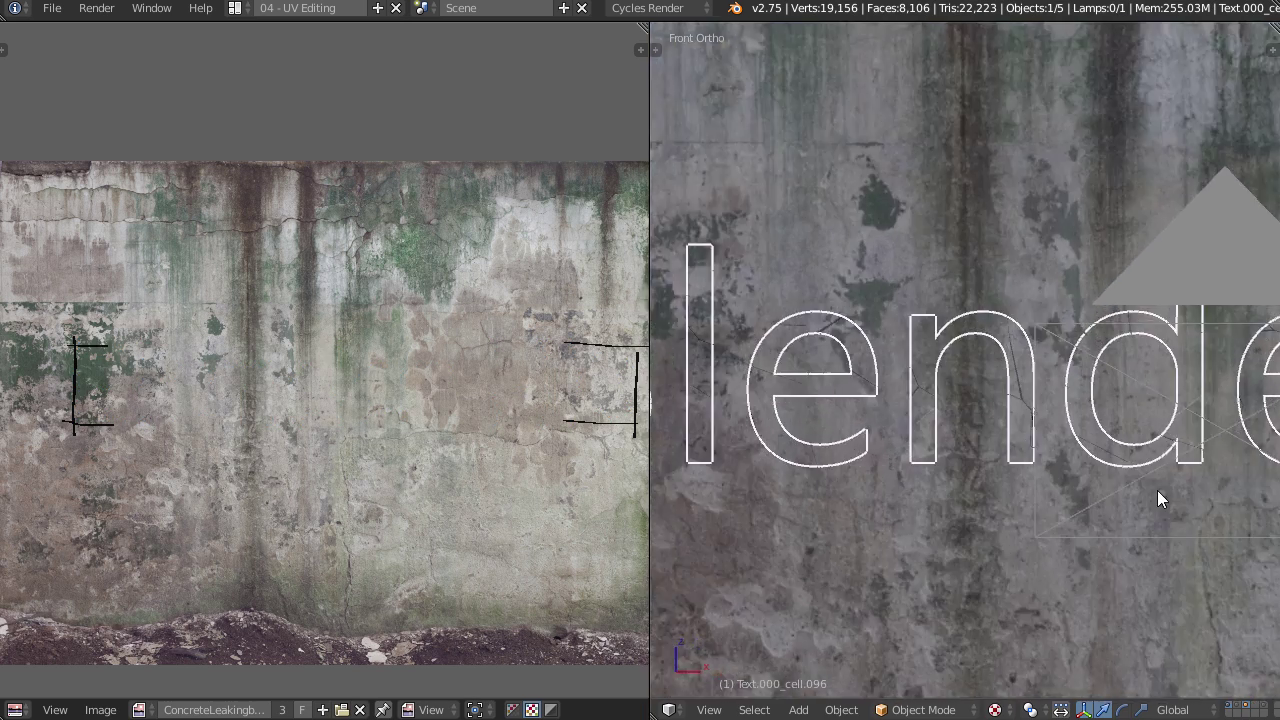
scroll(906, 466, "left", 5, "ctrl")
scroll(929, 418, "up", 3)
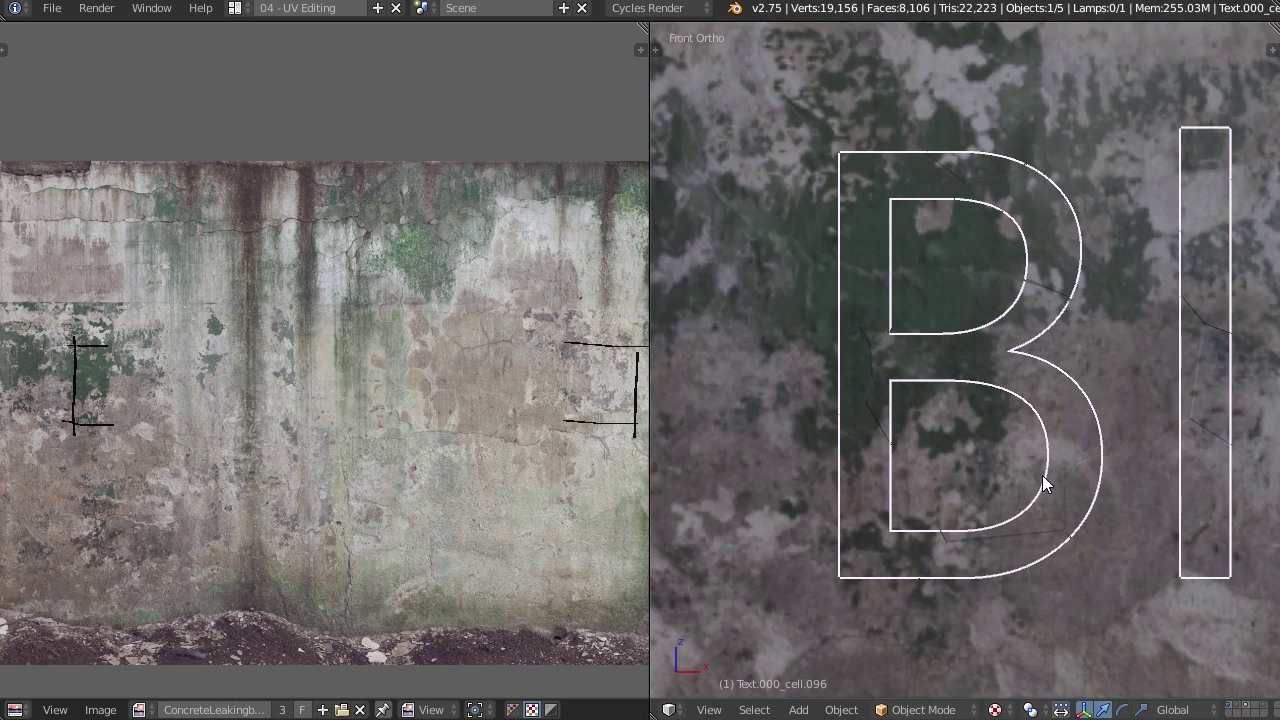
scroll(1043, 483, "down", 6)
key("a")
scroll(1062, 470, "down", 2)
middle_click_drag(1100, 487, 1051, 479)
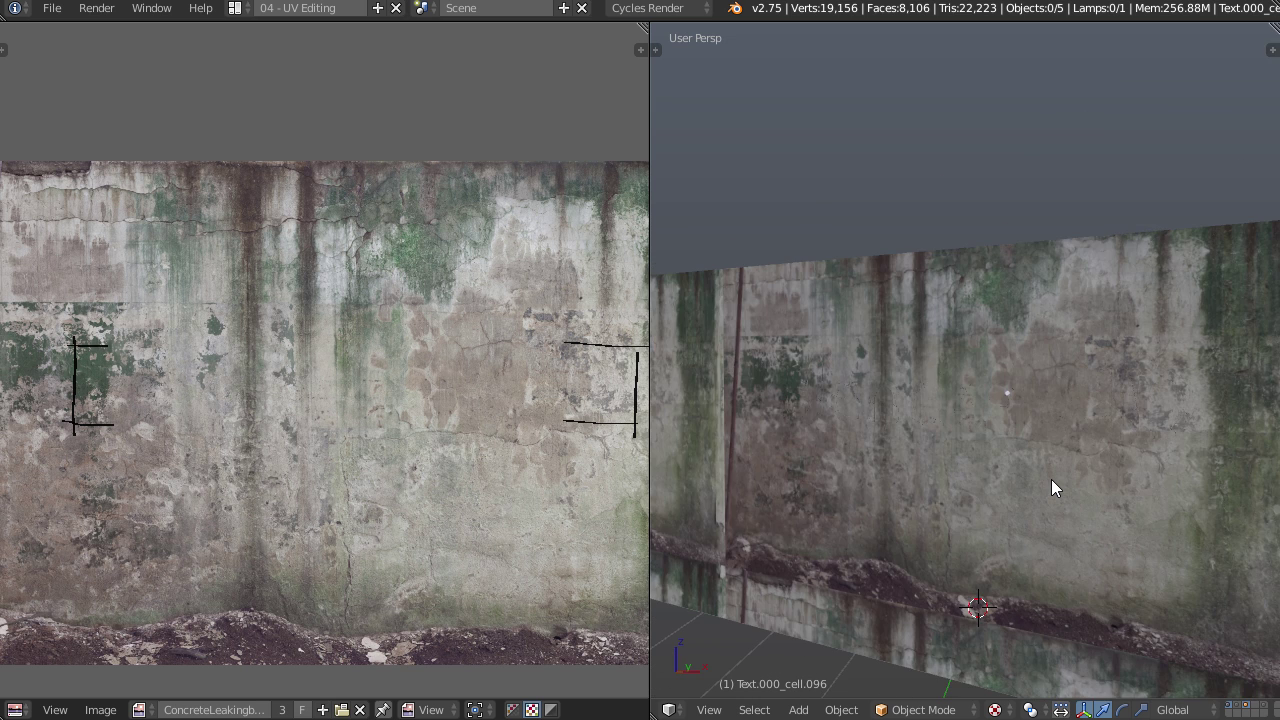
- Switch to the 01 - Modelling screen layout, select the fractured text, and display only its layer
key("ctrl+Left")
key("ctrl+Left")
key("ctrl+Left")
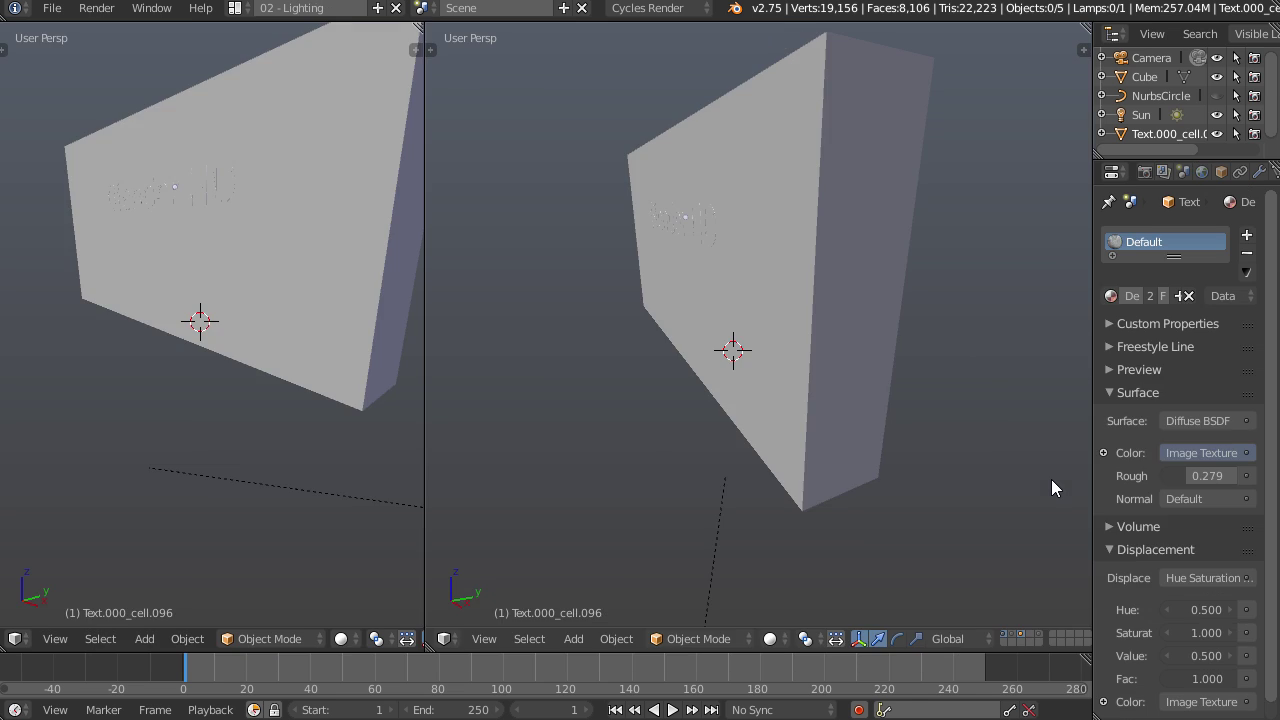
right_click(661, 347)
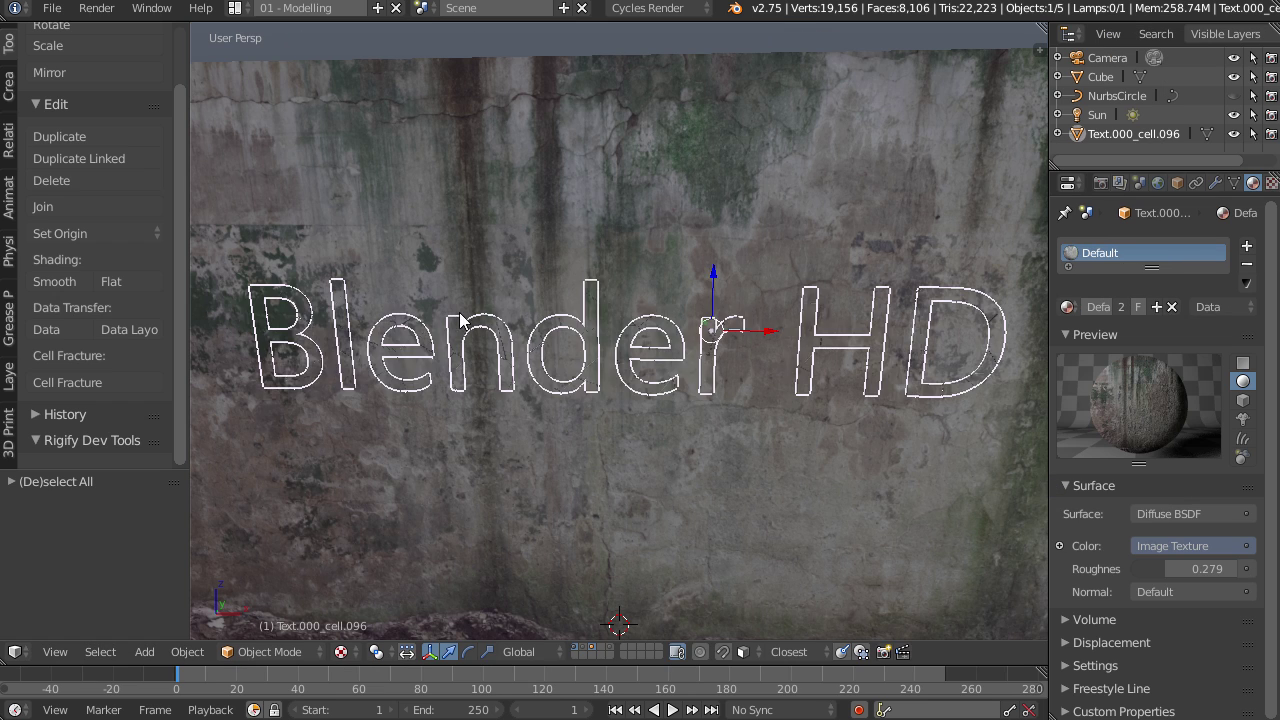
left_click(591, 651)
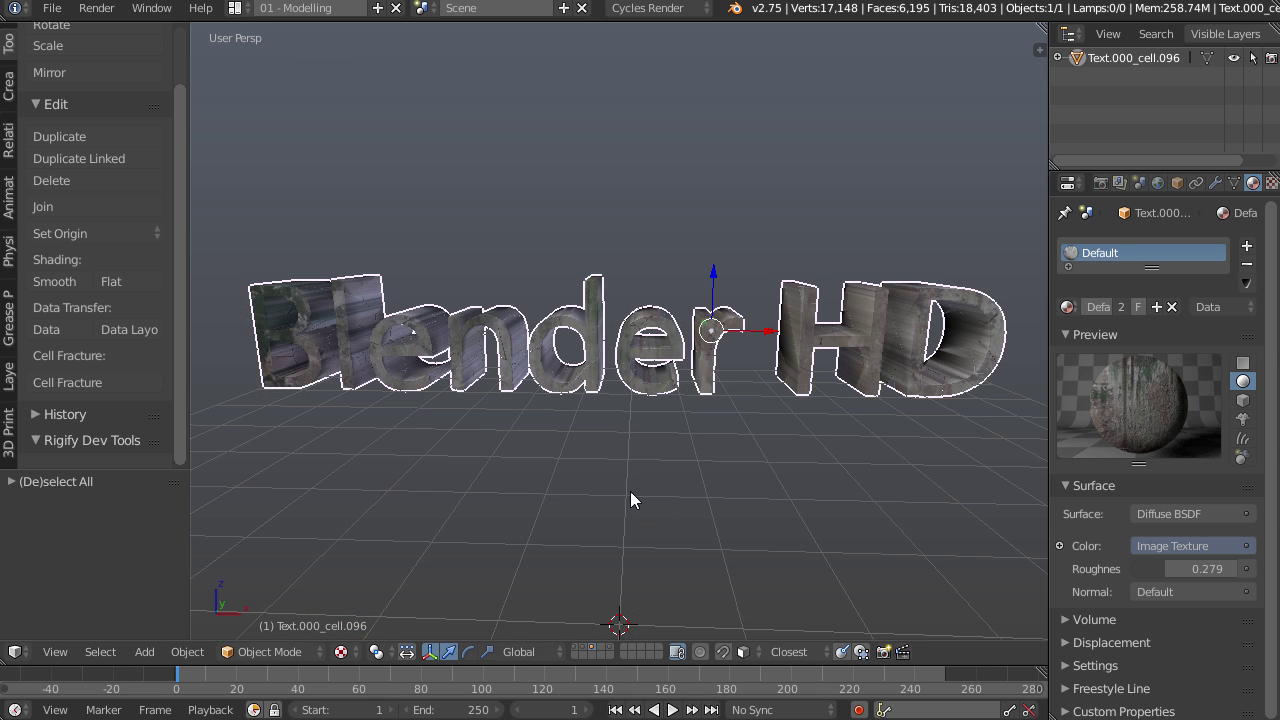
- Separate the whole text mesh by loose parts in Edit Mode and return to Object Mode
key("Tab")
left_click(749, 386)
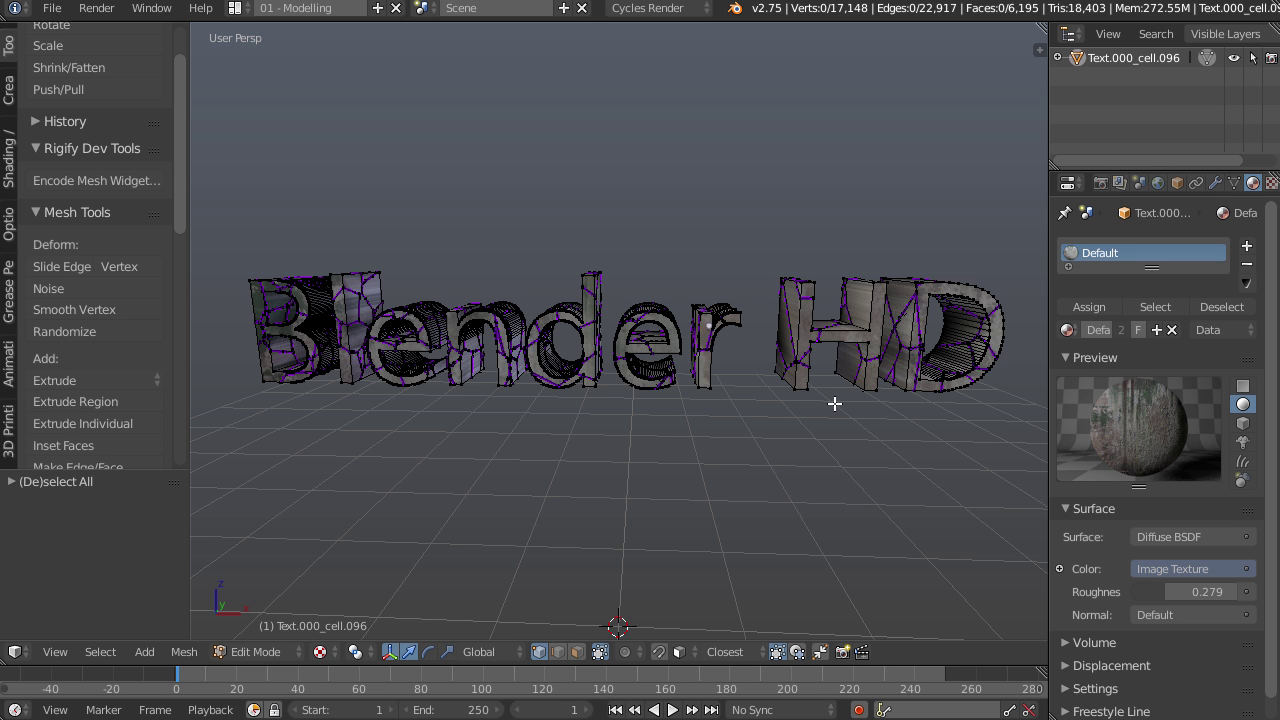
key("a")
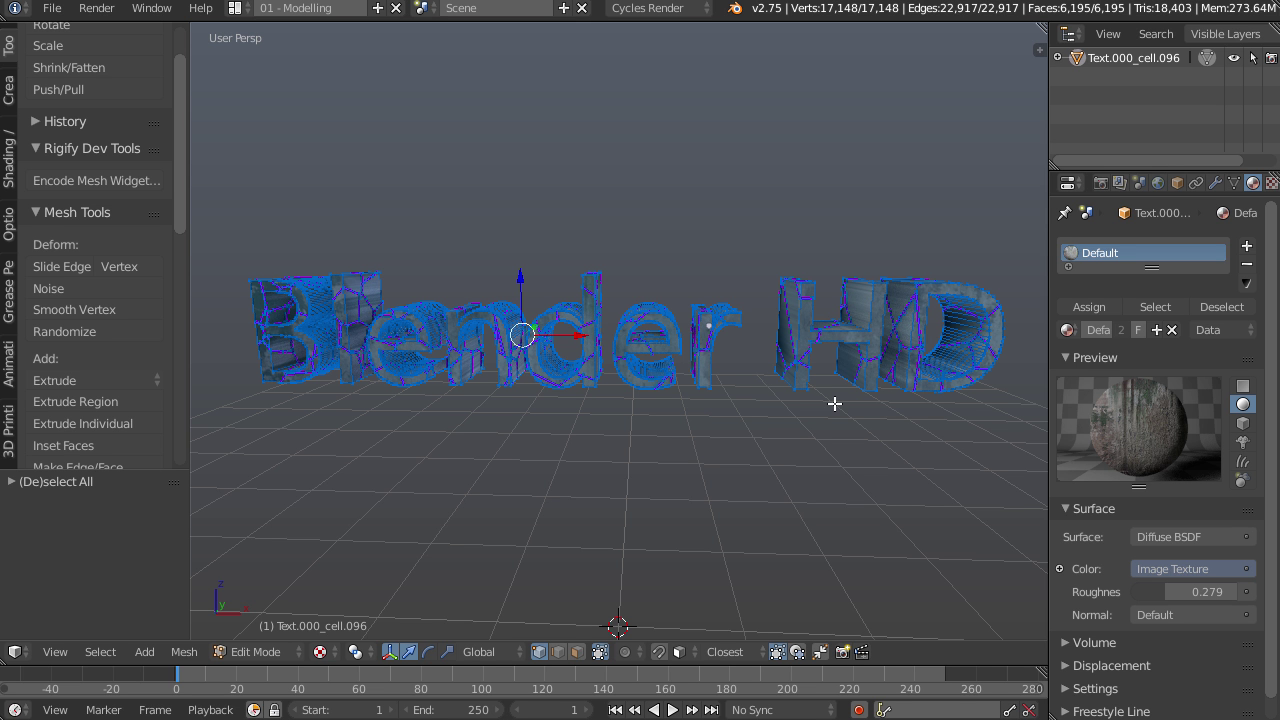
key("p")
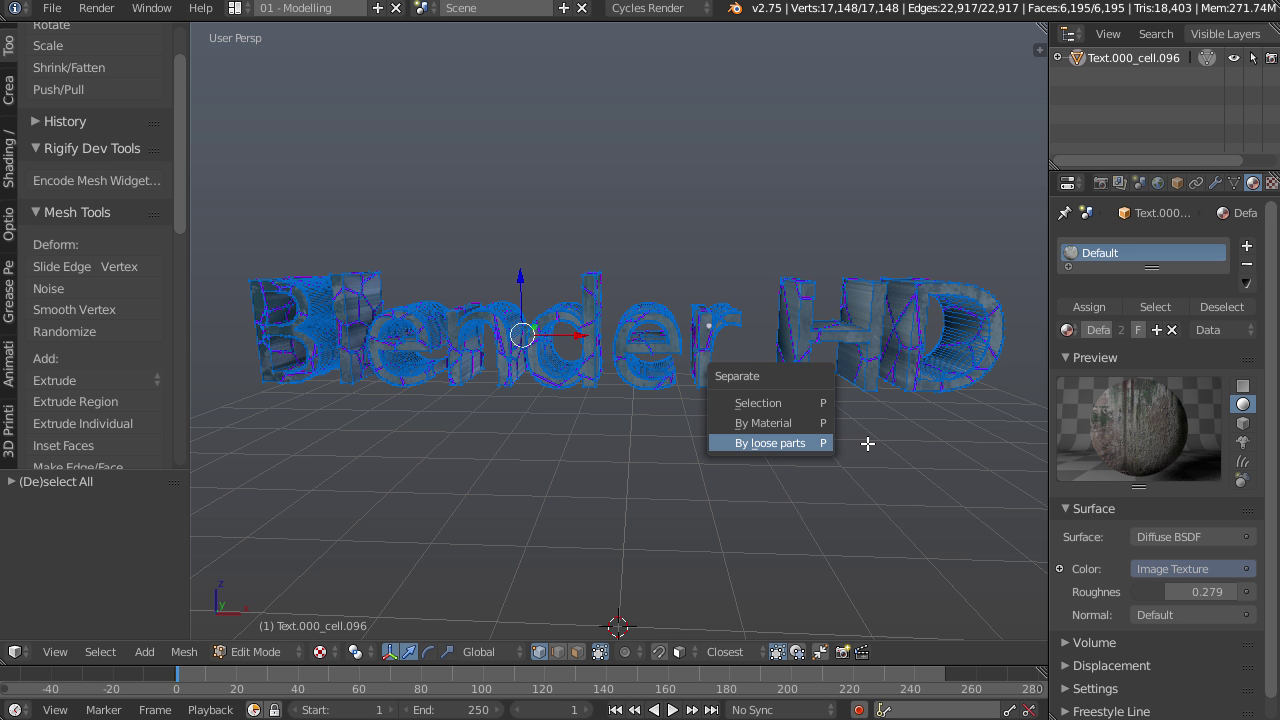
key("Return")
key("Tab")
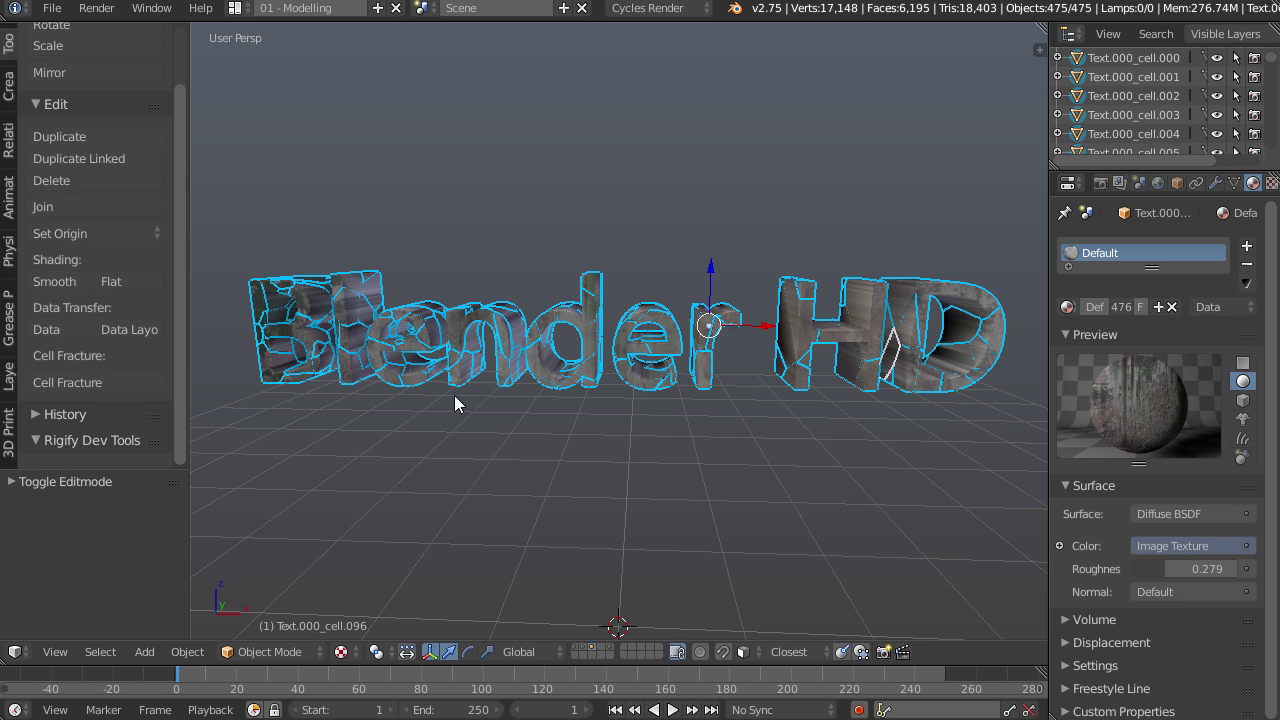
- Select individual fragments in several letters and examine the separated pieces and their origin from different angles
right_click(700, 335)
right_click(624, 339)
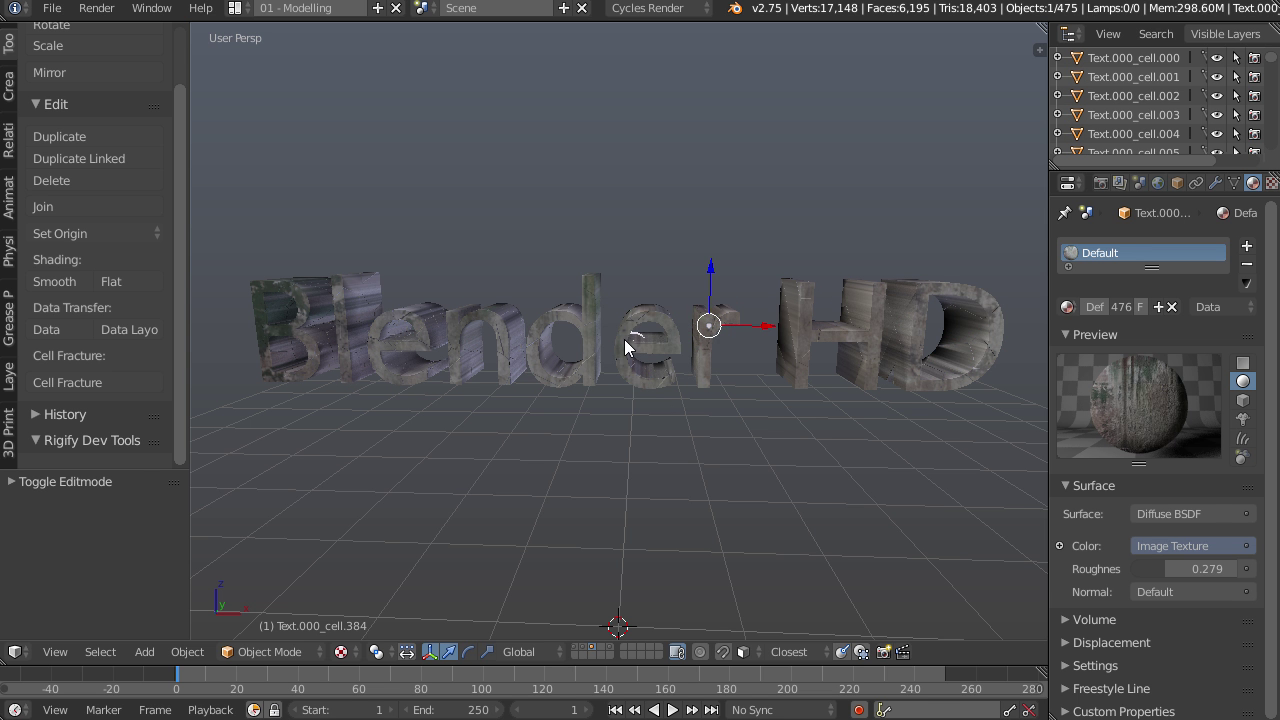
middle_click_drag(604, 214, 800, 470)
middle_click_drag(643, 543, 742, 443)
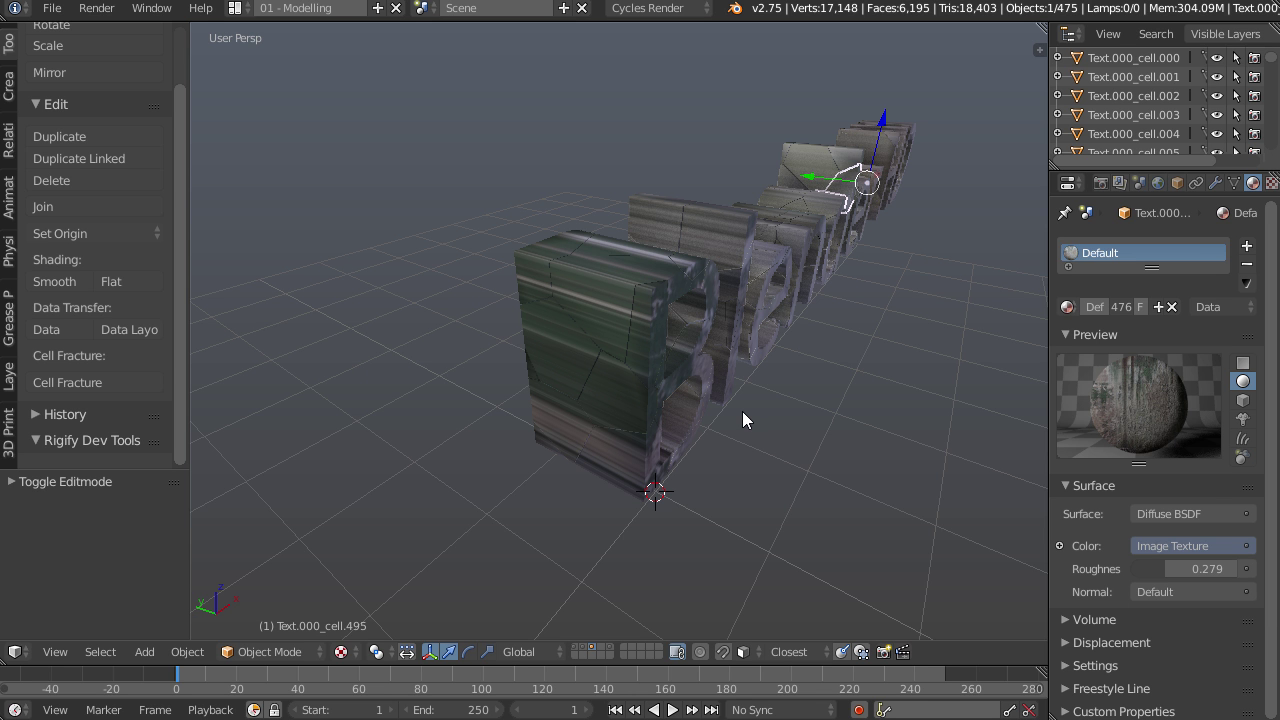
middle_click_drag(742, 411, 656, 370)
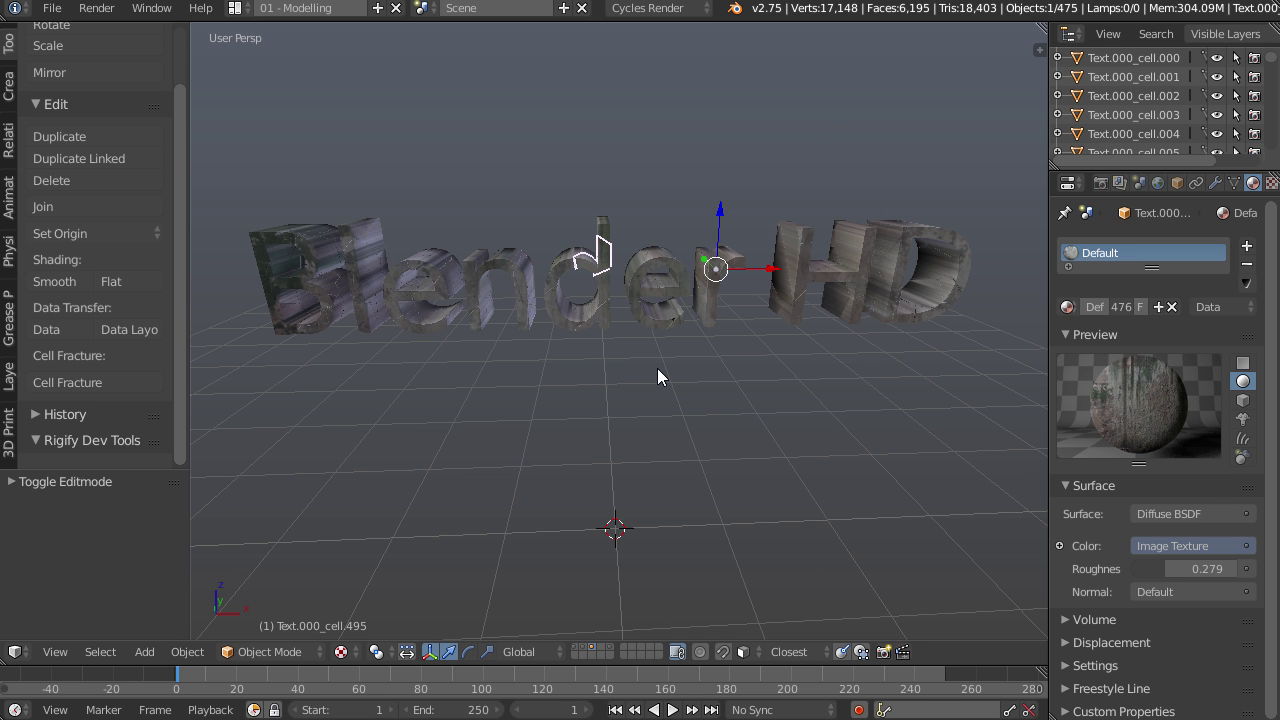
right_click(957, 256)
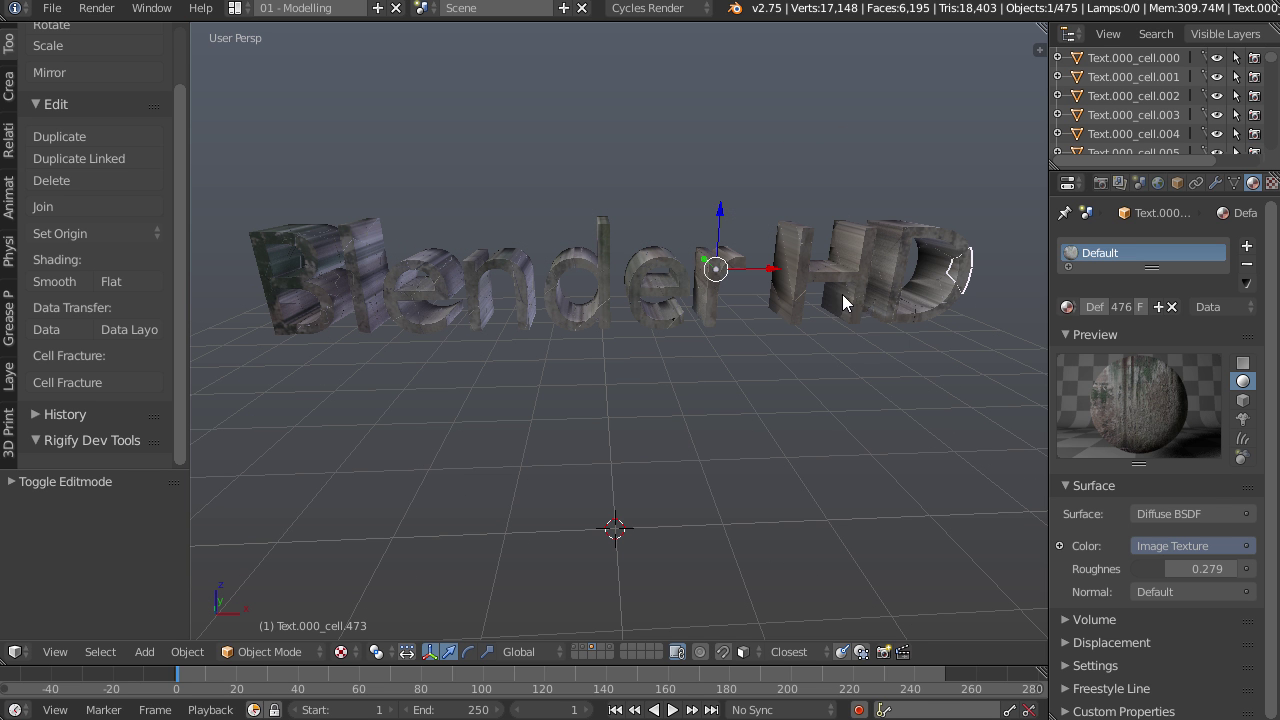
middle_click_drag(896, 399, 881, 401)
- Set the origin of every text fragment to its center of mass, and select one fragment to check it
key("a")
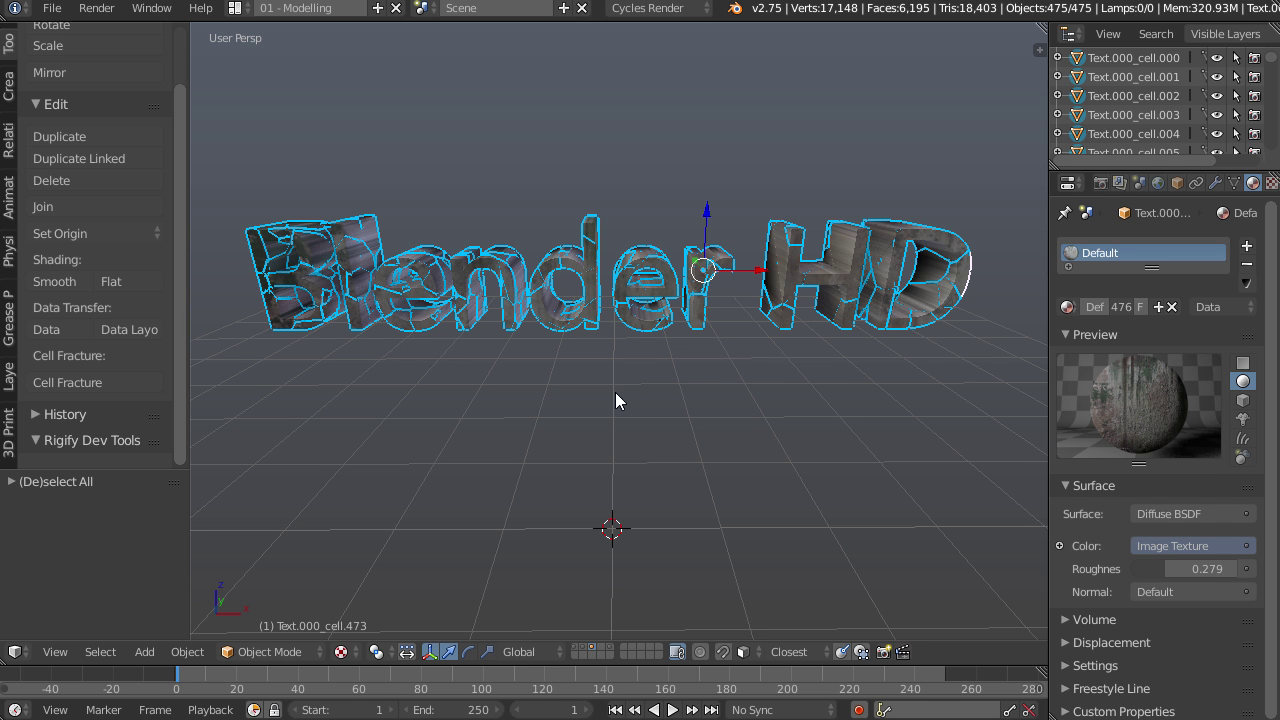
left_click(134, 230)
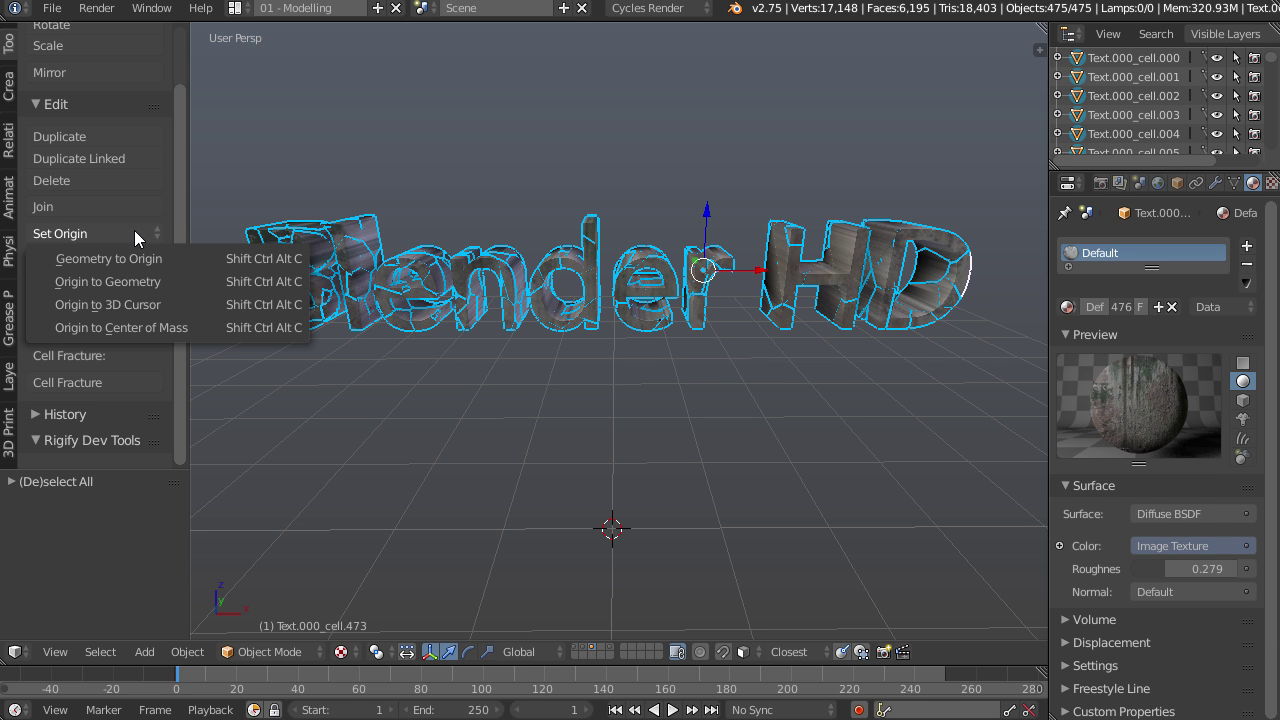
left_click(161, 326)
middle_click_drag(697, 389, 689, 298)
key("a")
right_click(689, 298)
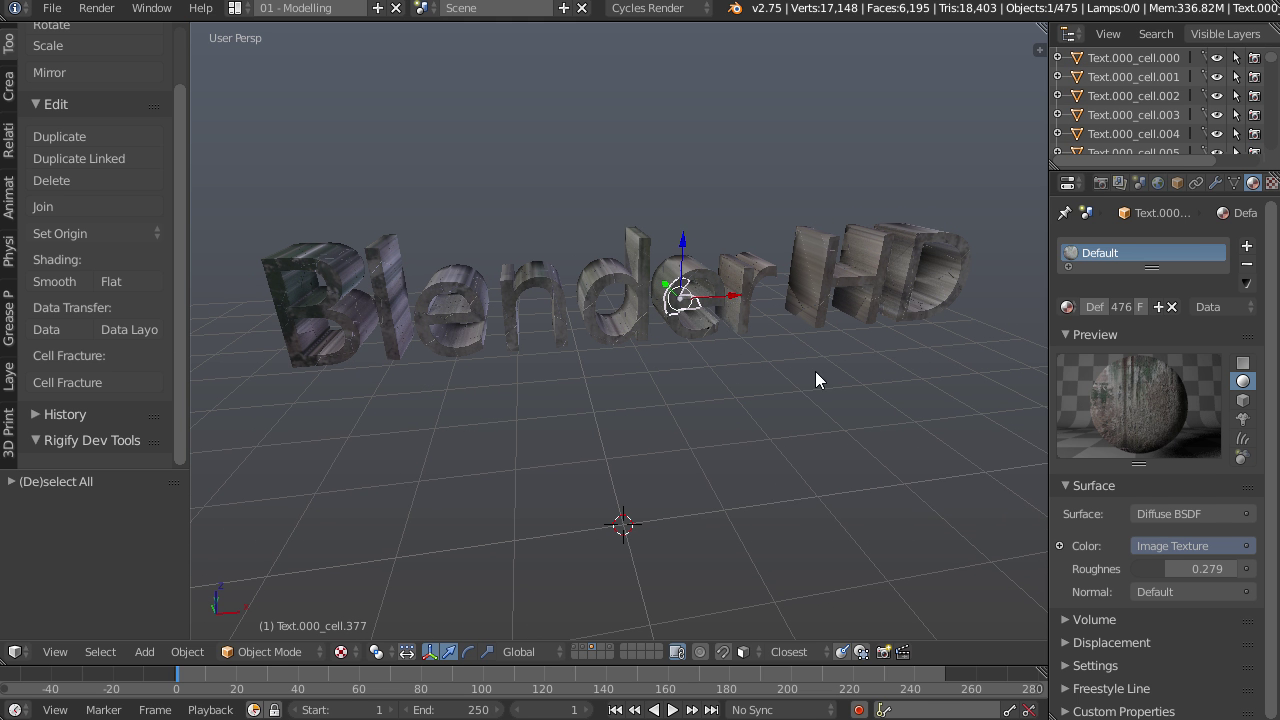
- Select all the text fragments with one of them active and add them as active rigid bodies
key("a")
key("a")
right_click(708, 266, "shift")
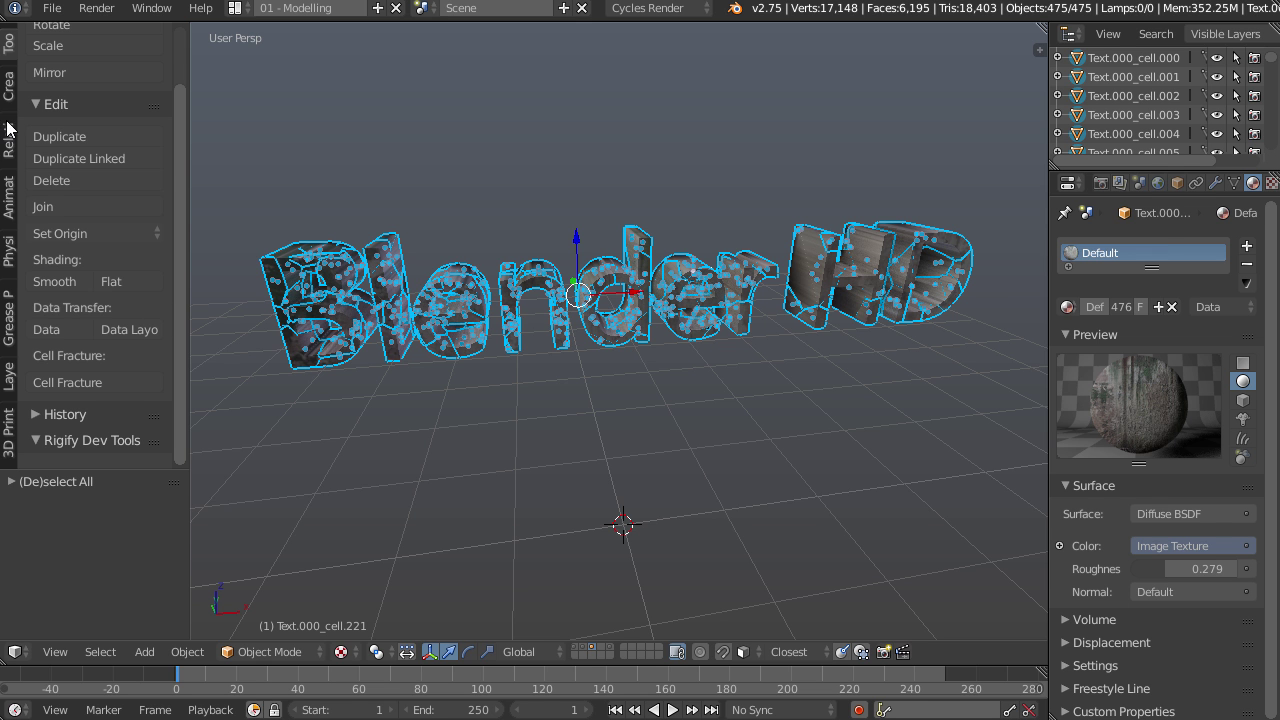
left_click(10, 250)
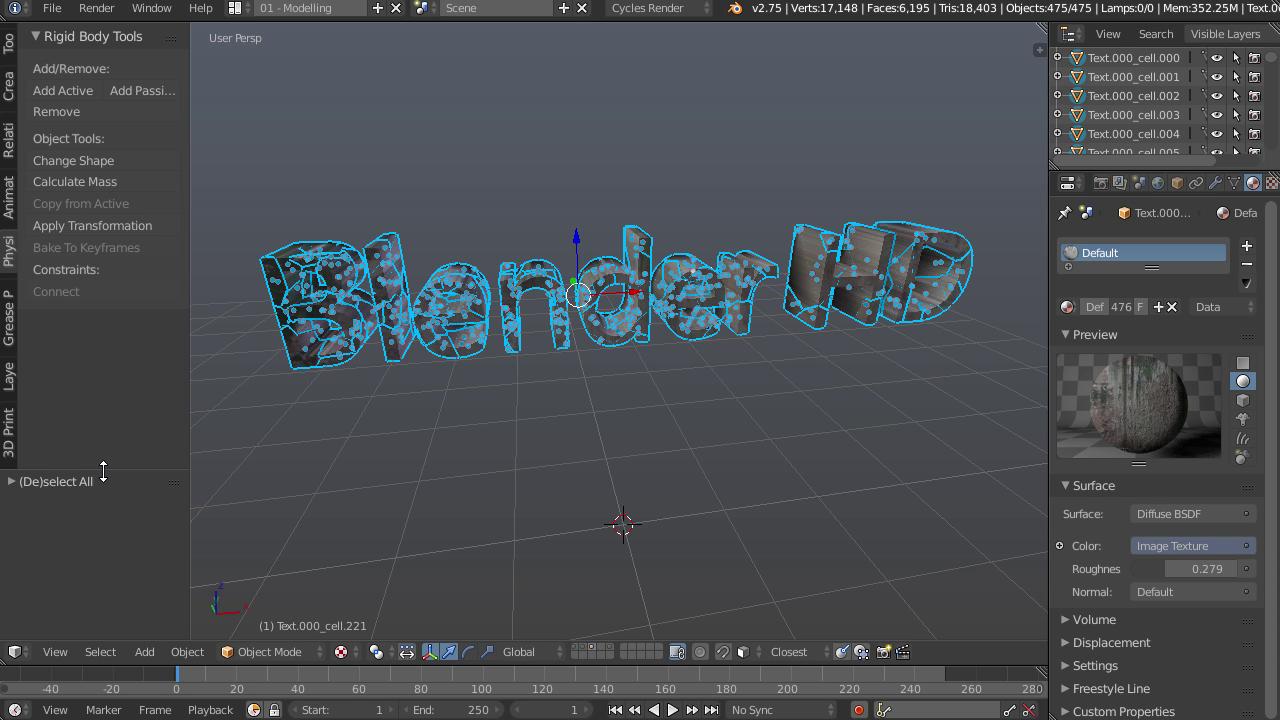
left_click_drag(103, 470, 103, 520)
left_click(57, 90)
- Play the rigid body simulation twice to watch the fragments fall, returning to the first frame each time
left_click(672, 709)
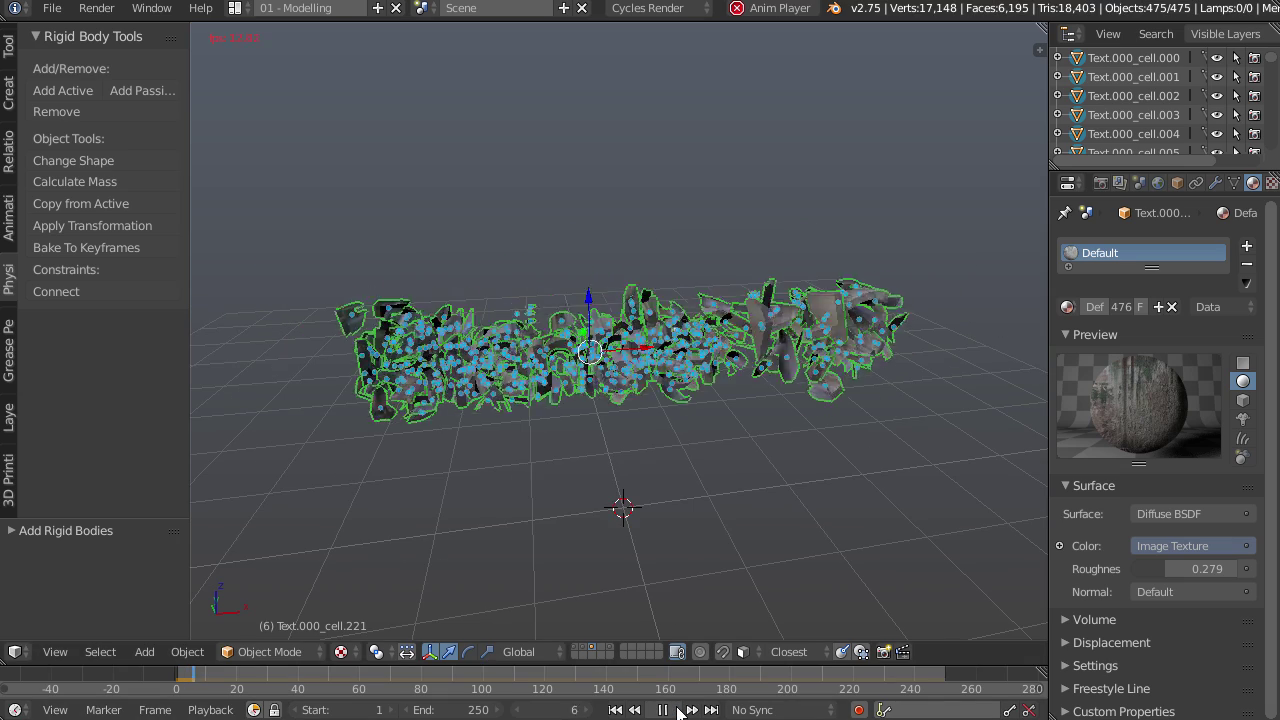
left_click(663, 709)
scroll(766, 563, "up", 2)
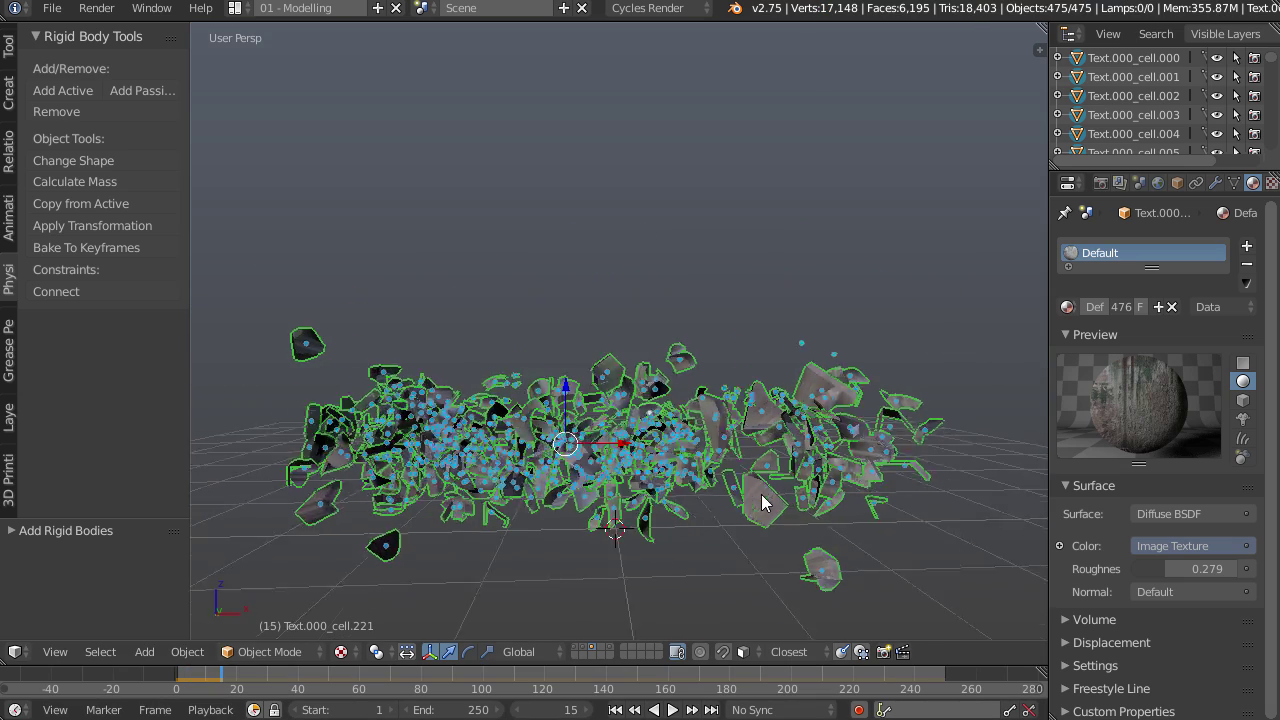
left_click(615, 709)
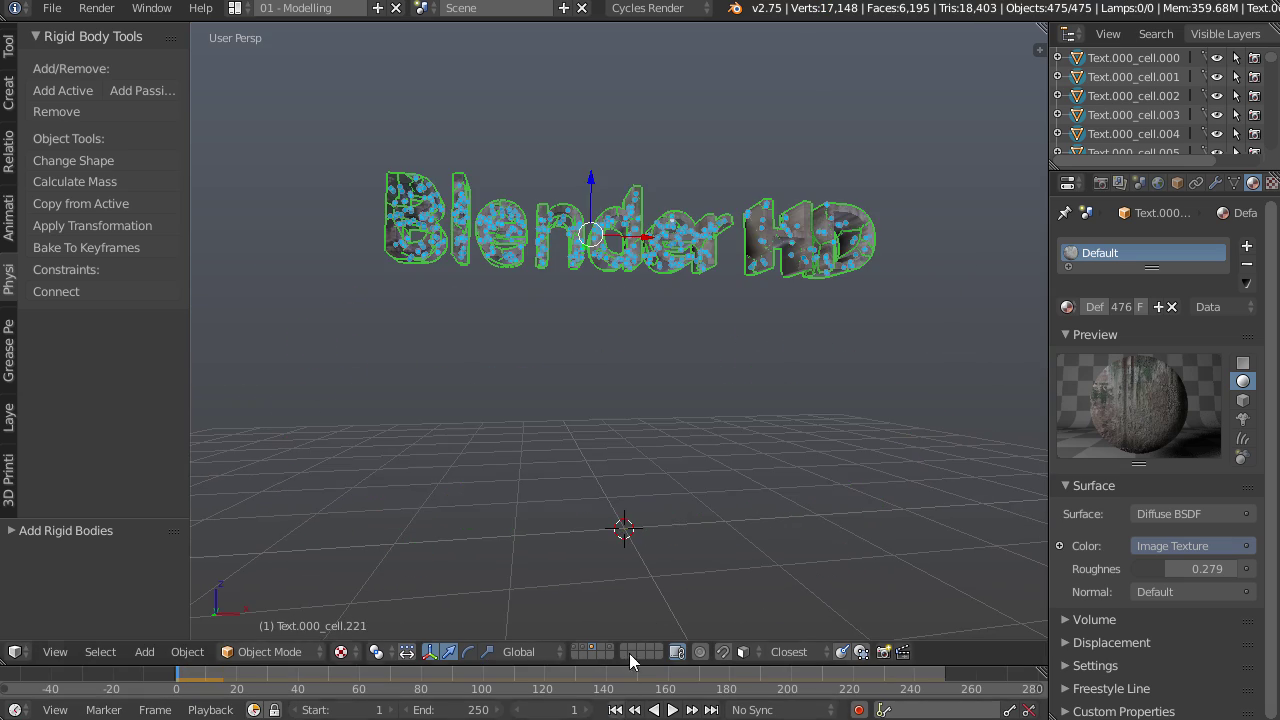
left_click(672, 709)
left_click(672, 709)
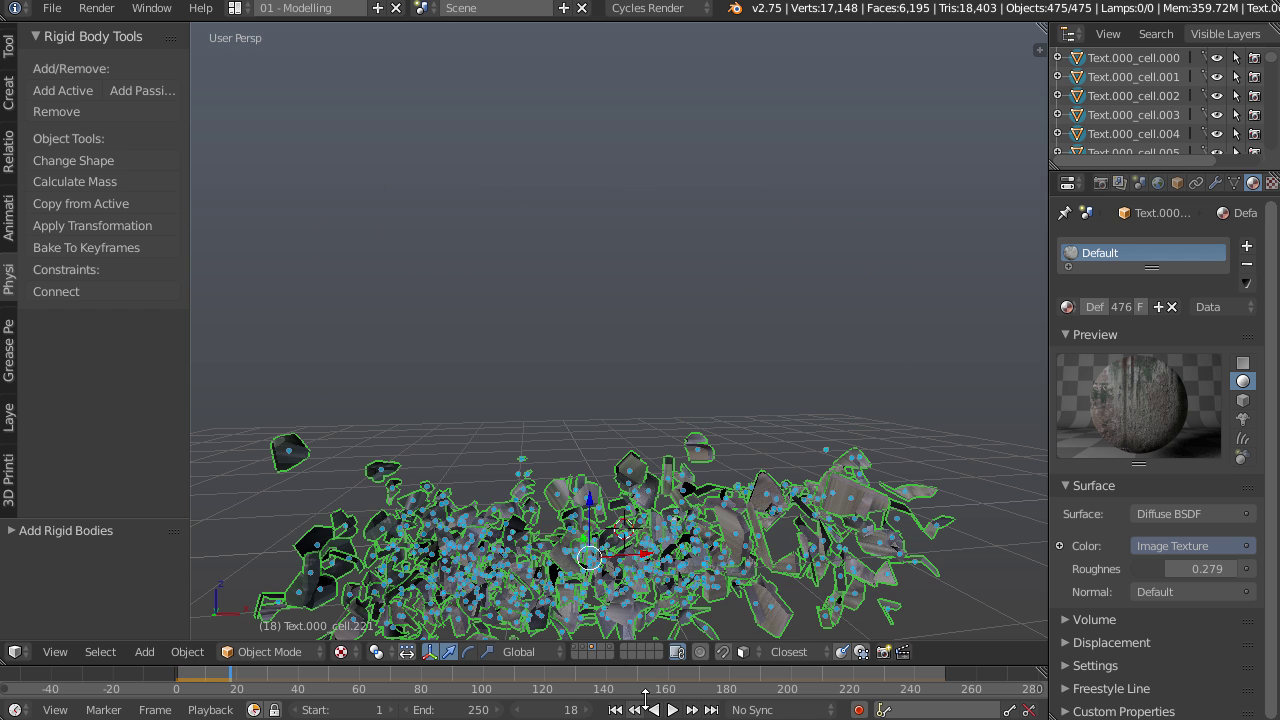
left_click(615, 709)
- Enable Deactivation and Start Deactivated in the active fragment's rigid body dynamics settings
middle_click_drag(645, 470, 693, 517)
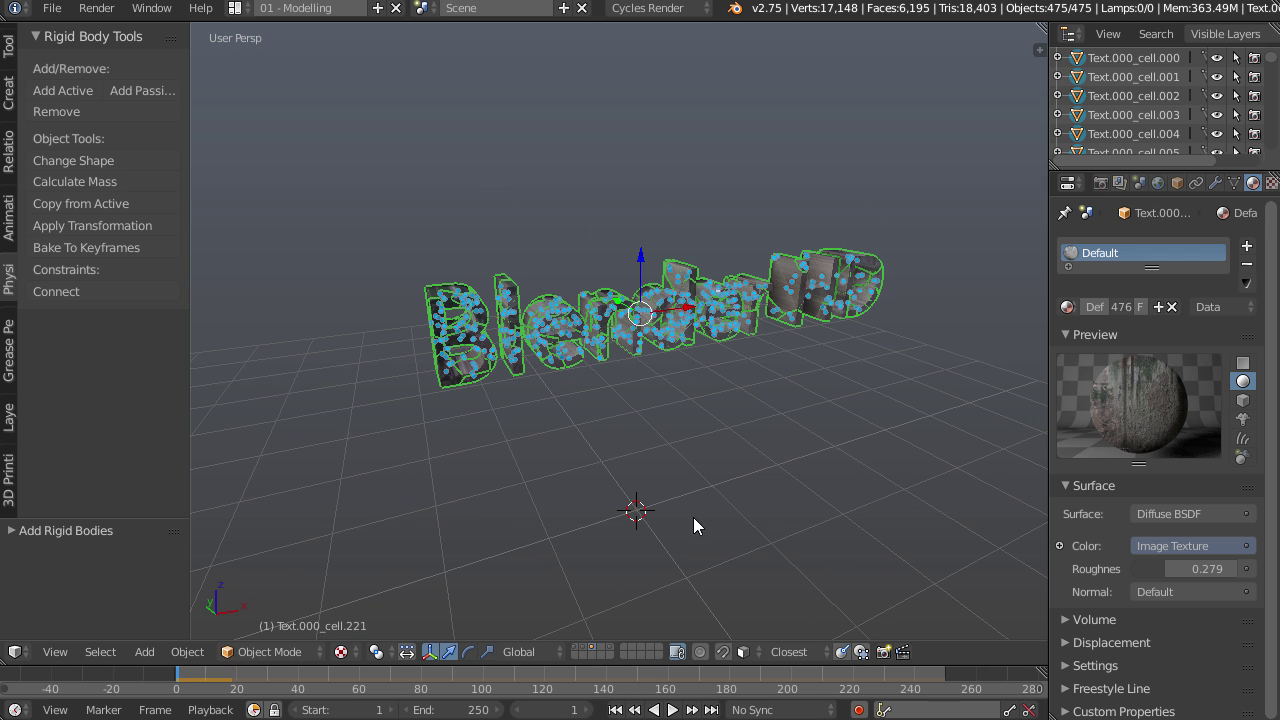
scroll(1200, 183, "down", 3)
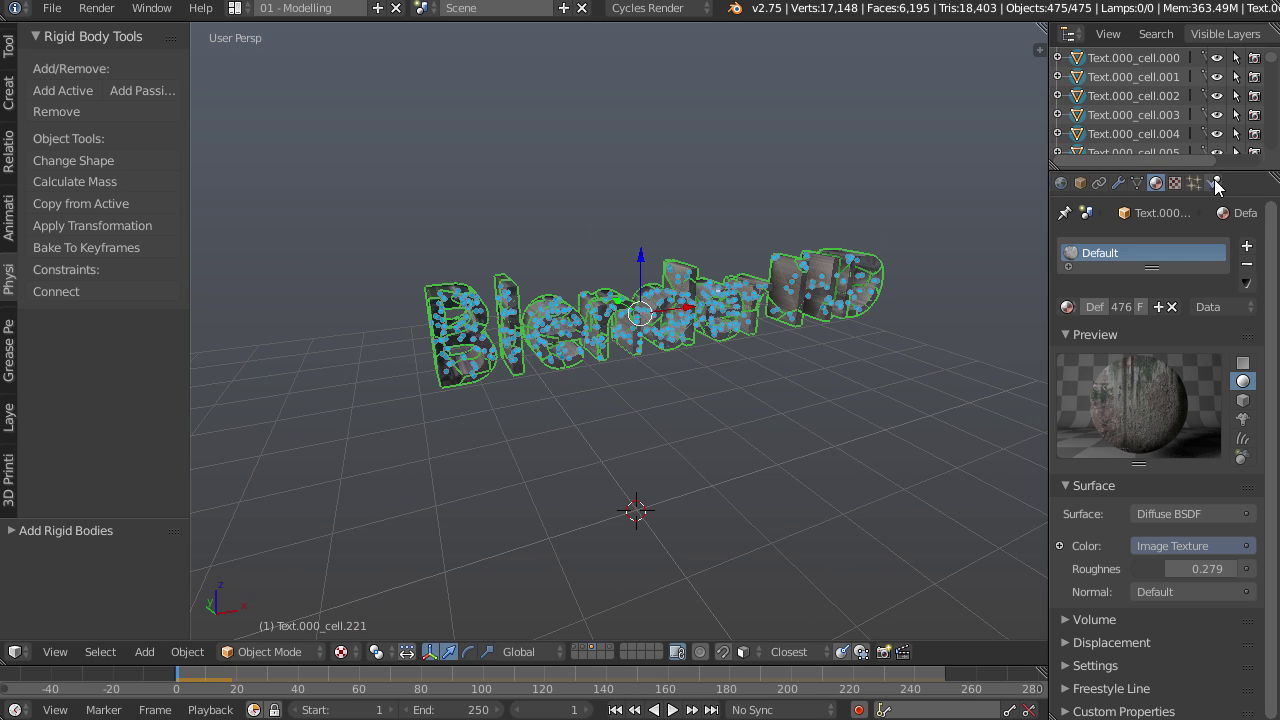
left_click(1214, 182)
scroll(1222, 300, "down", 3)
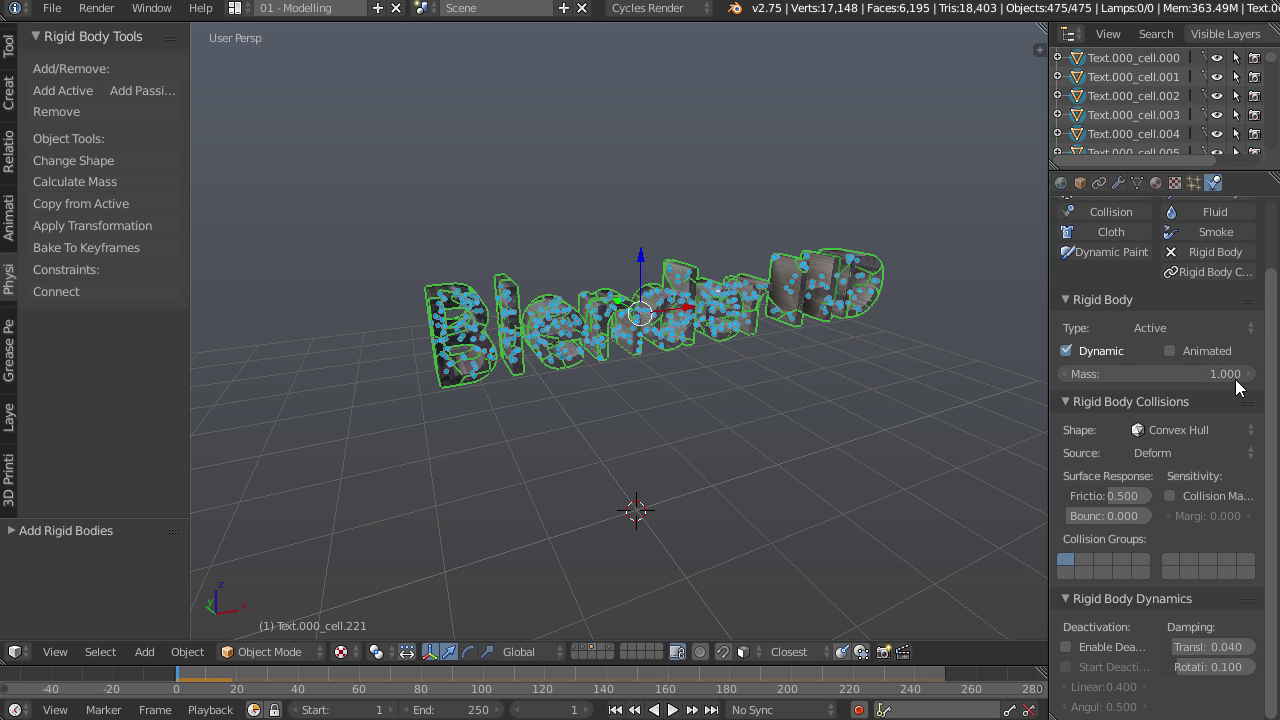
left_click(1066, 647)
left_click(1066, 666)
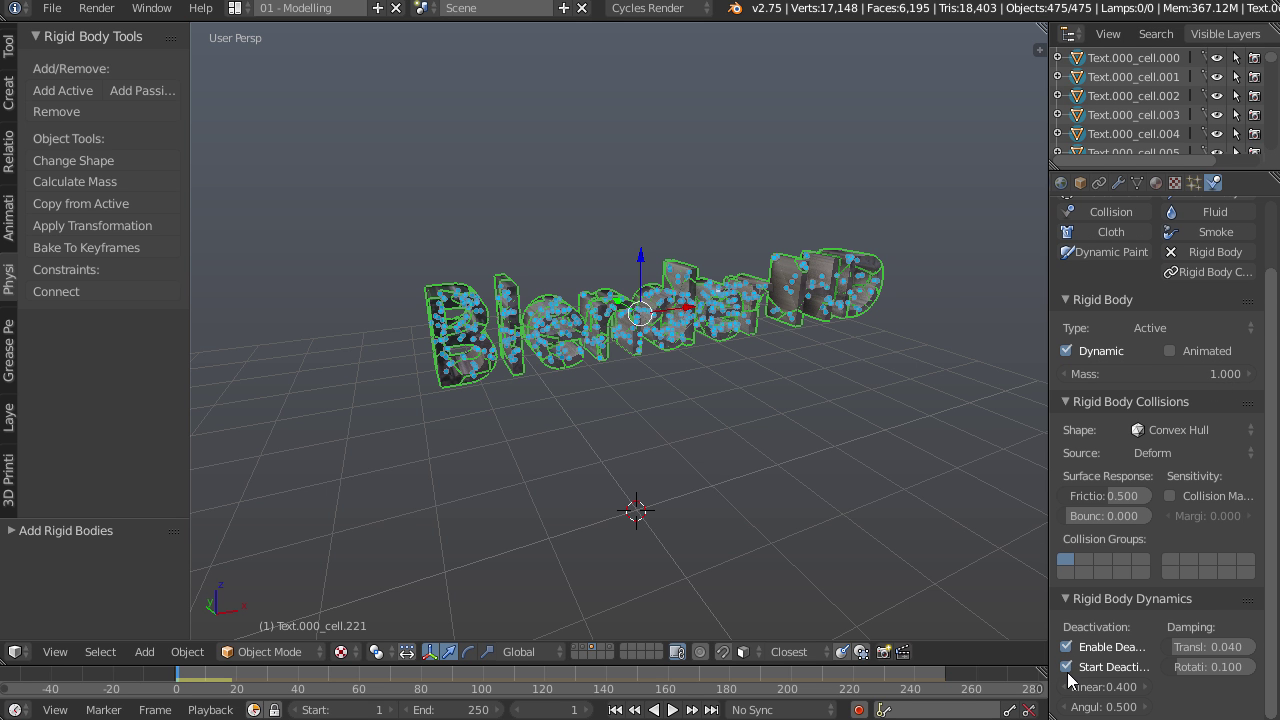
scroll(727, 433, "up", 2)
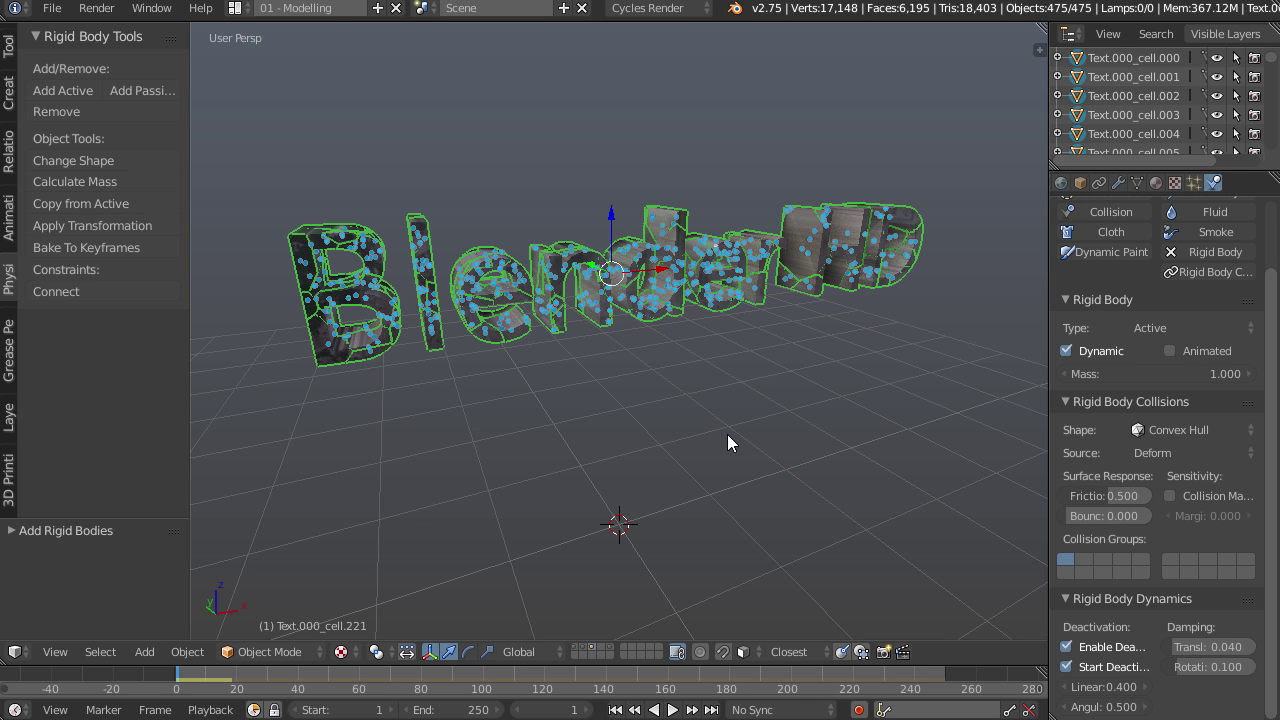
- Copy the active fragment's rigid body settings to all selected fragments and test the simulation up to frame 40
left_click(117, 204)
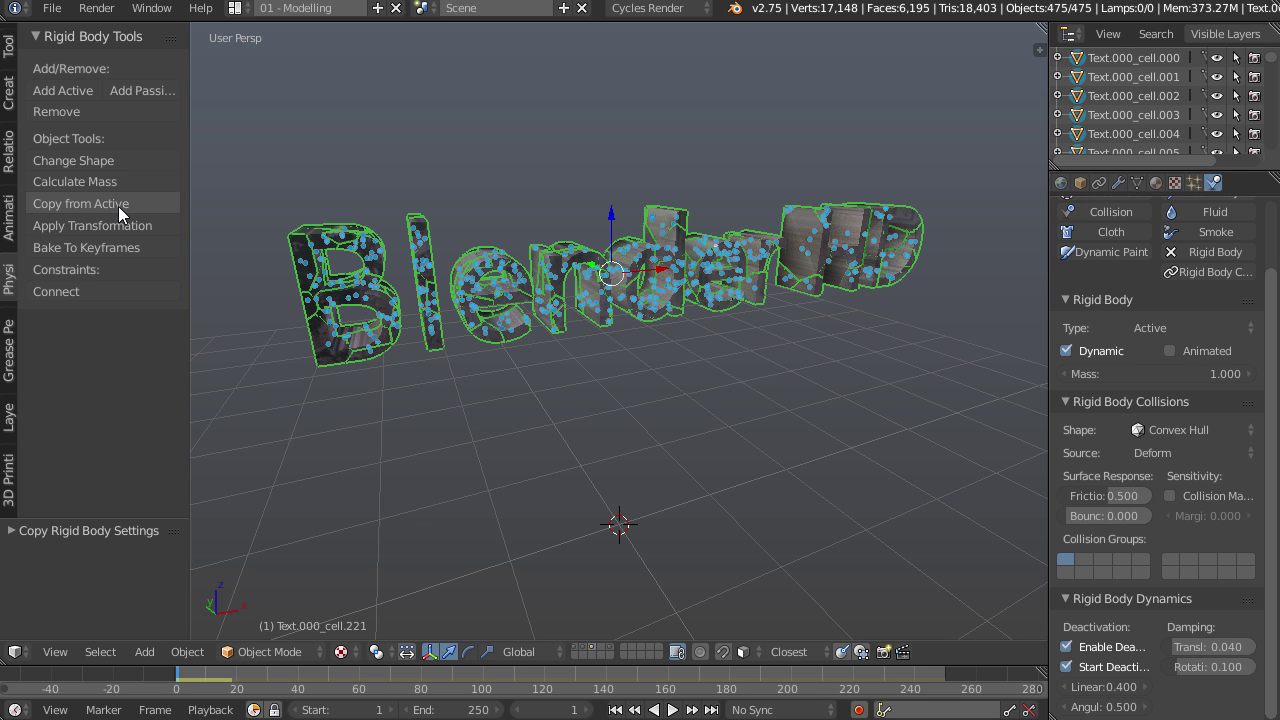
left_click(672, 710)
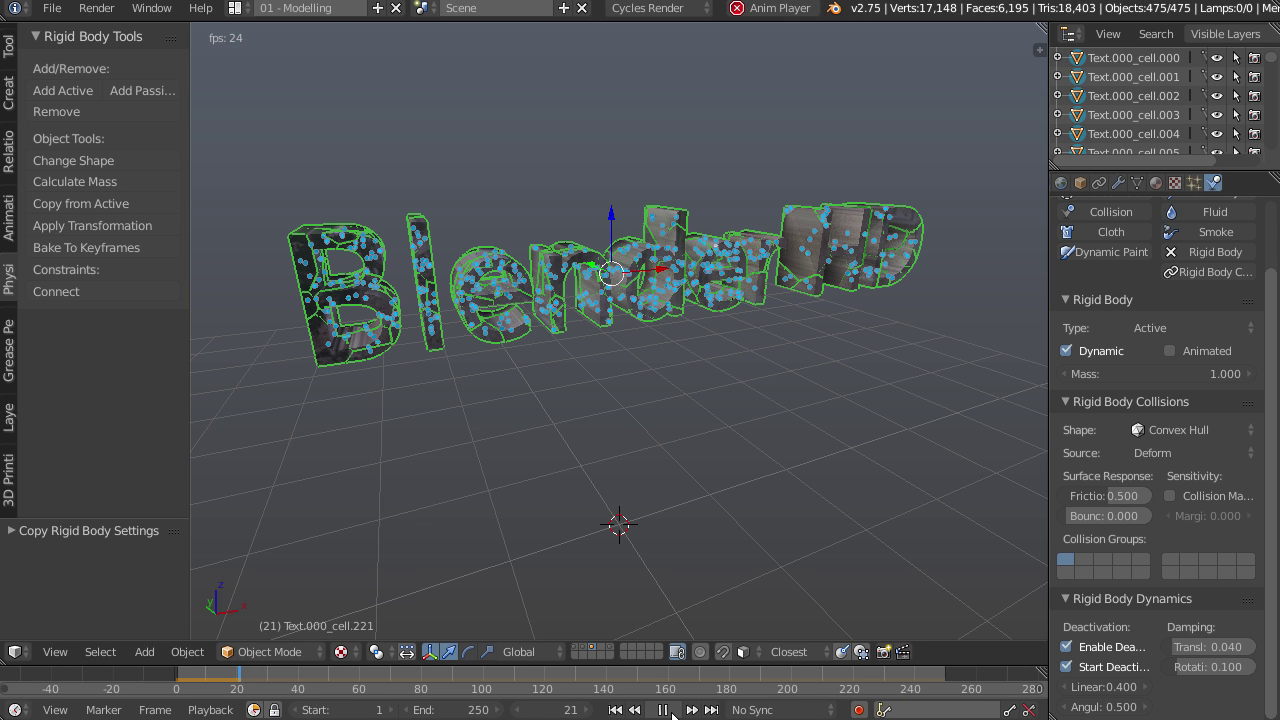
left_click(670, 711)
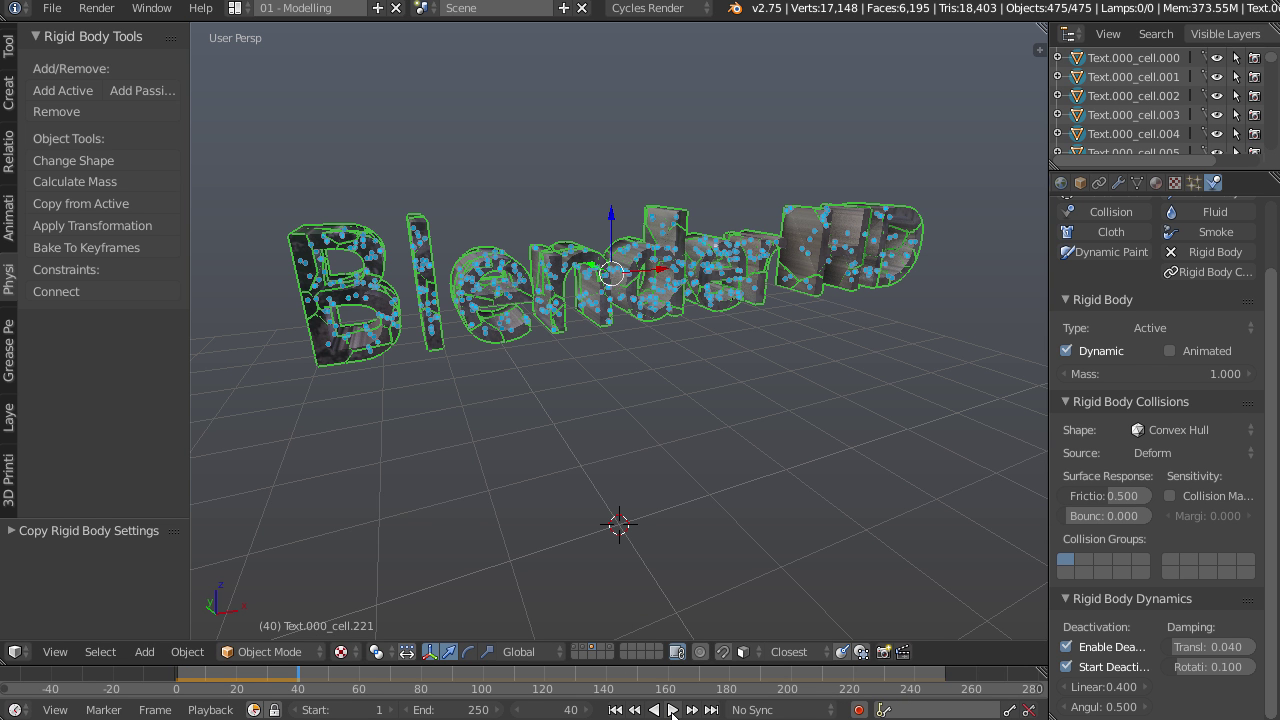
- Deselect everything and box-select only the fragments of the letters "HD" in wireframe display
middle_click_drag(829, 585, 780, 500)
key("a")
middle_click_drag(351, 250, 376, 260)
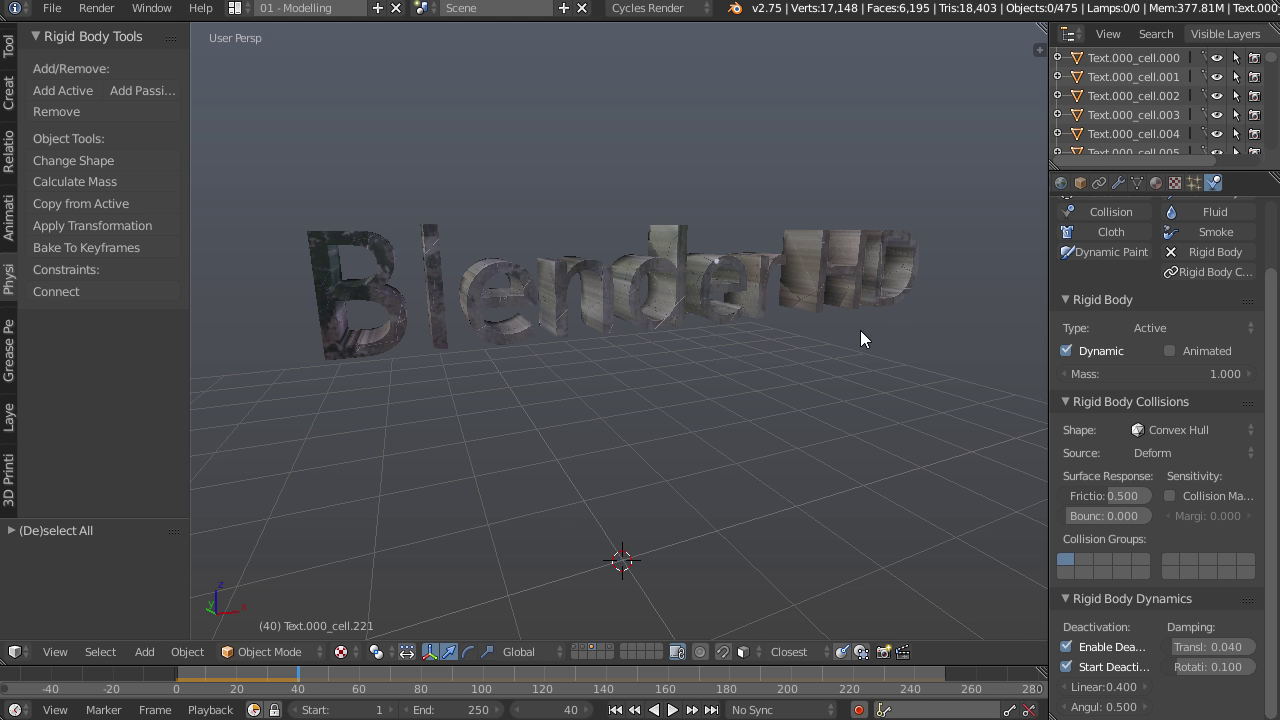
middle_click_drag(872, 330, 816, 328)
middle_click_drag(590, 376, 420, 141)
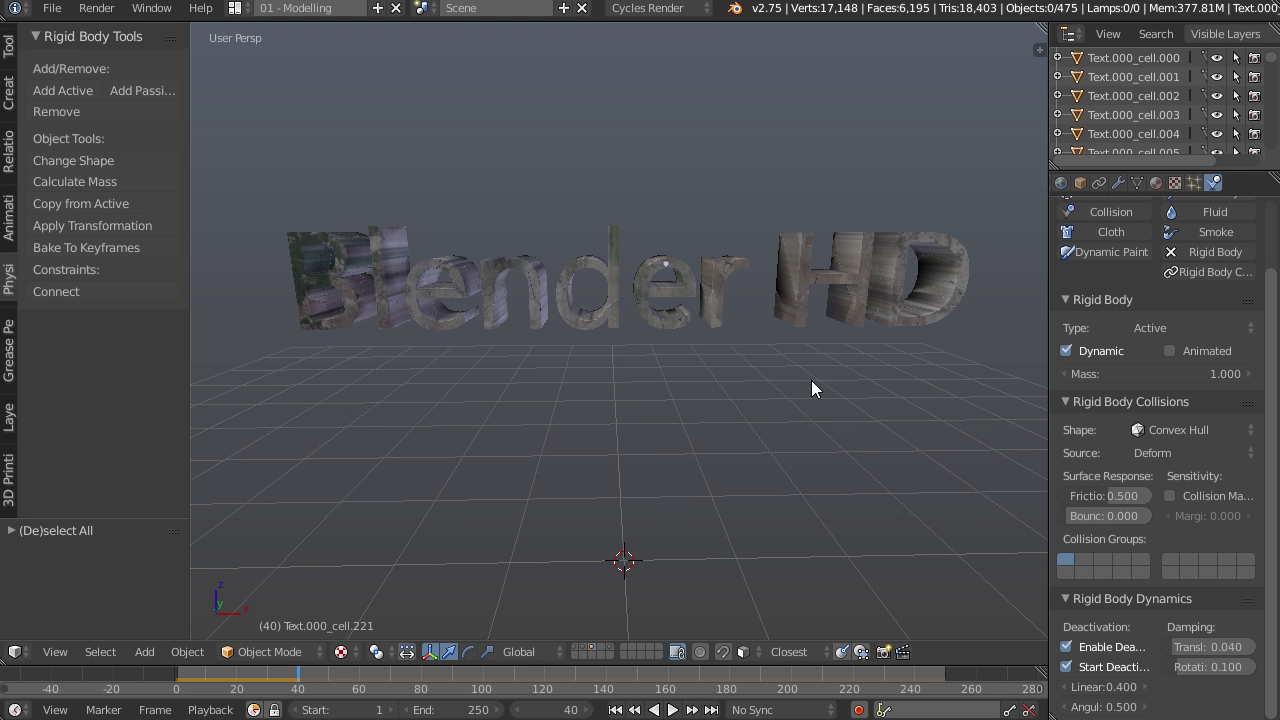
middle_click_drag(811, 384, 762, 403)
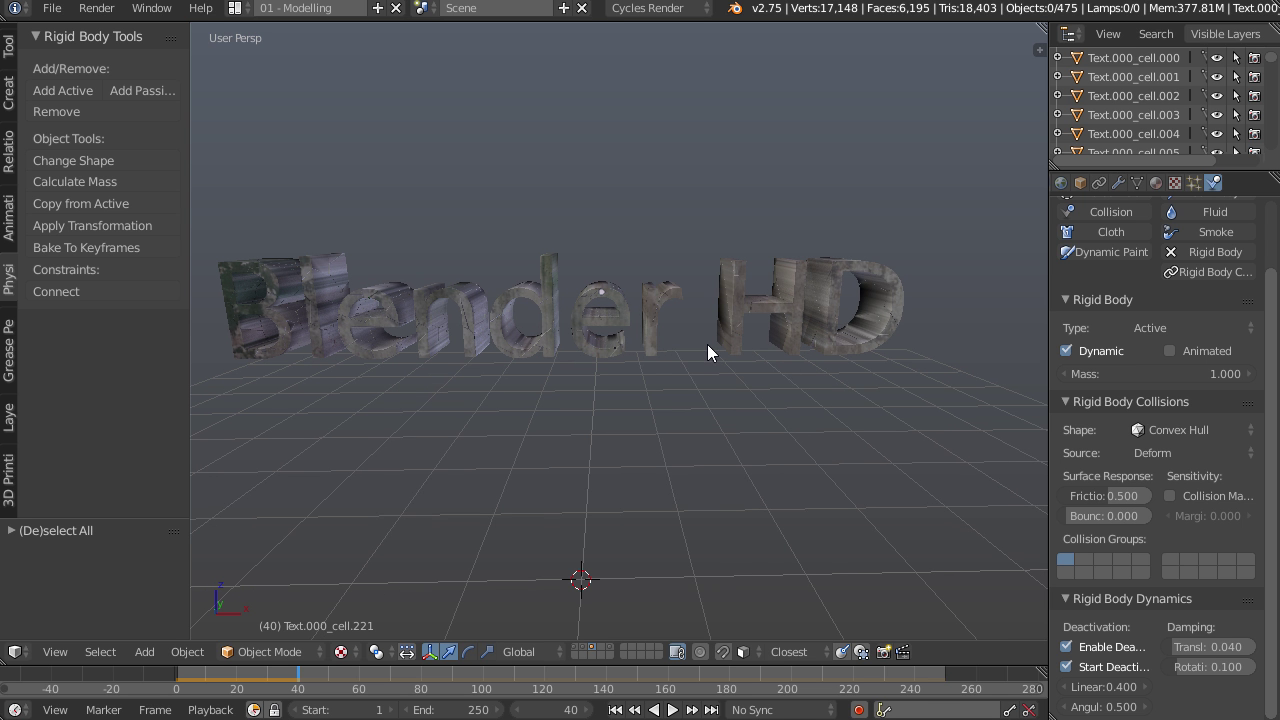
key("z")
left_click(926, 271)
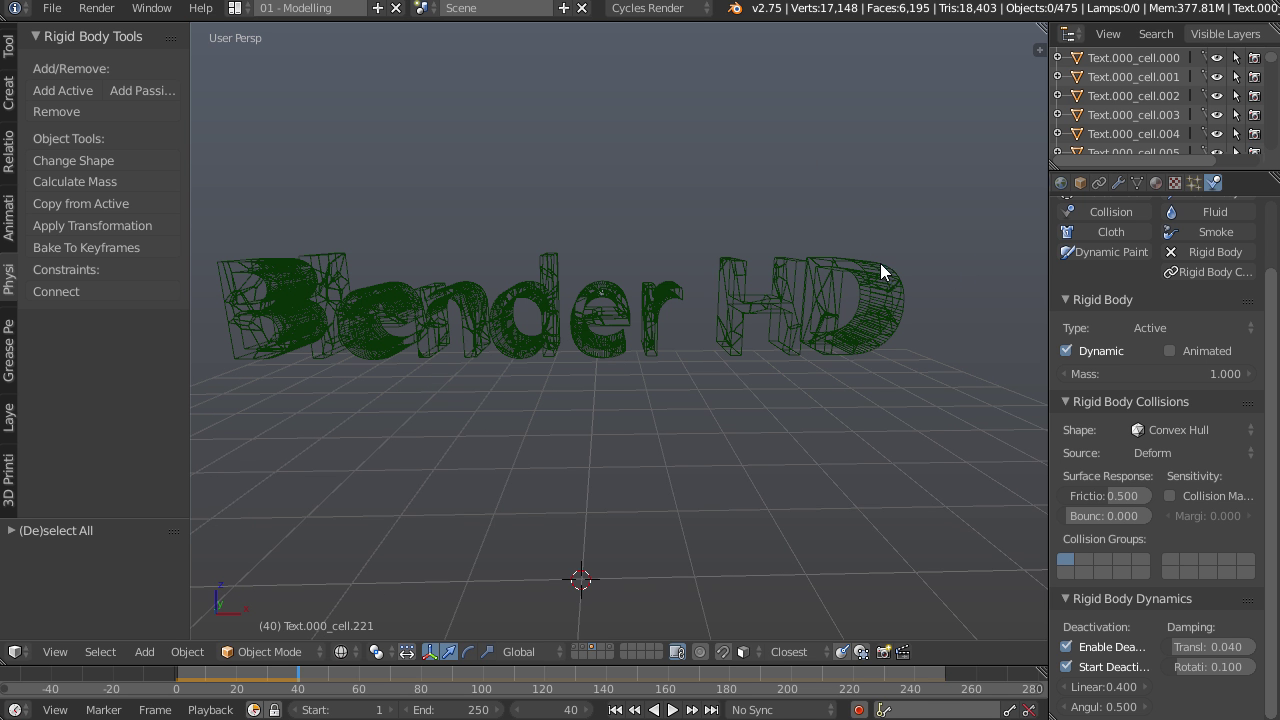
key("b")
left_click_drag(700, 194, 973, 538)
mouse_move(963, 515)
middle_mouse_down()
mouse_move(932, 511)
mouse_move(953, 512)
middle_mouse_up()
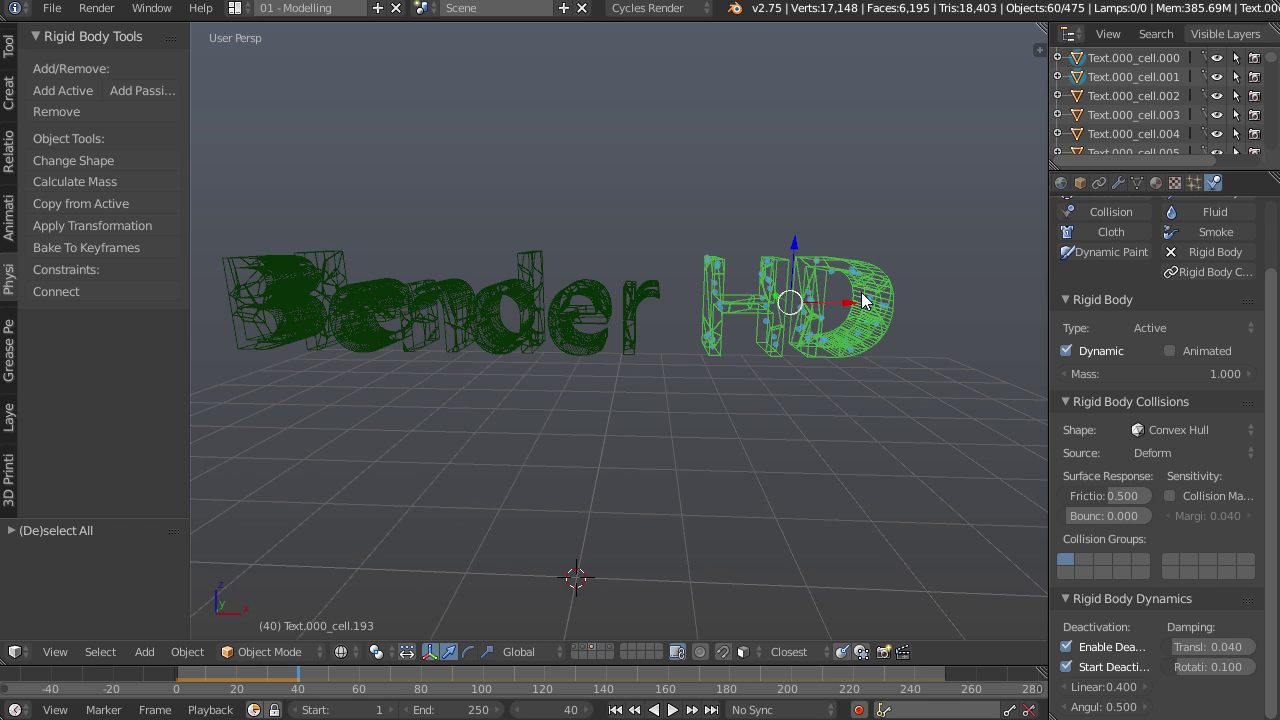
- Assign all the "HD" fragments to only the second collision group, then restore solid shading and clear the selection
left_click(1089, 561)
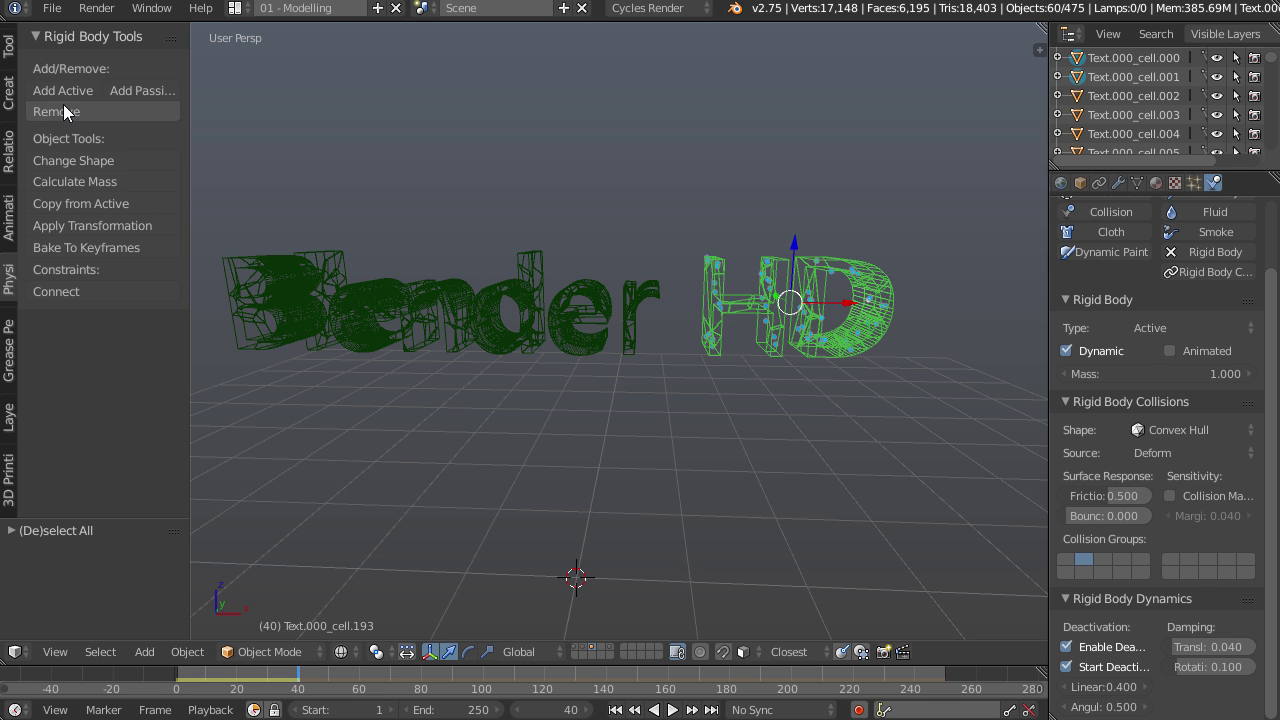
left_click(126, 200)
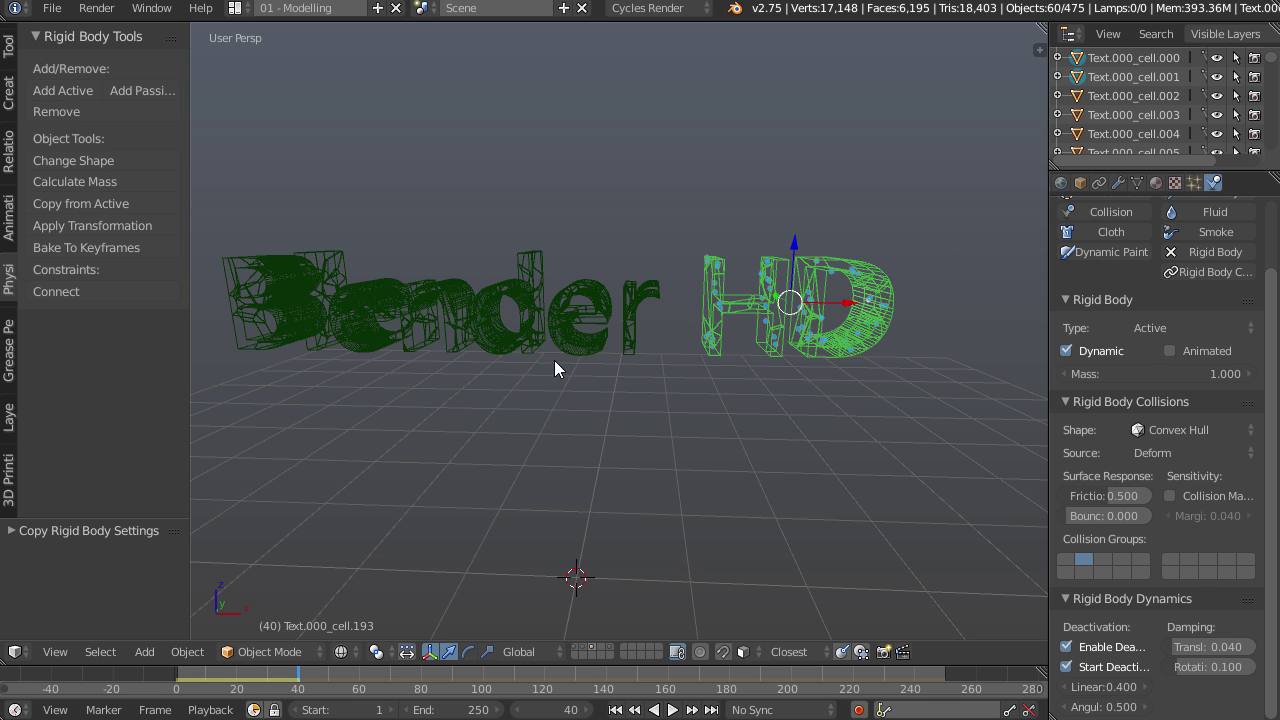
key("z")
middle_click_drag(708, 406, 725, 377)
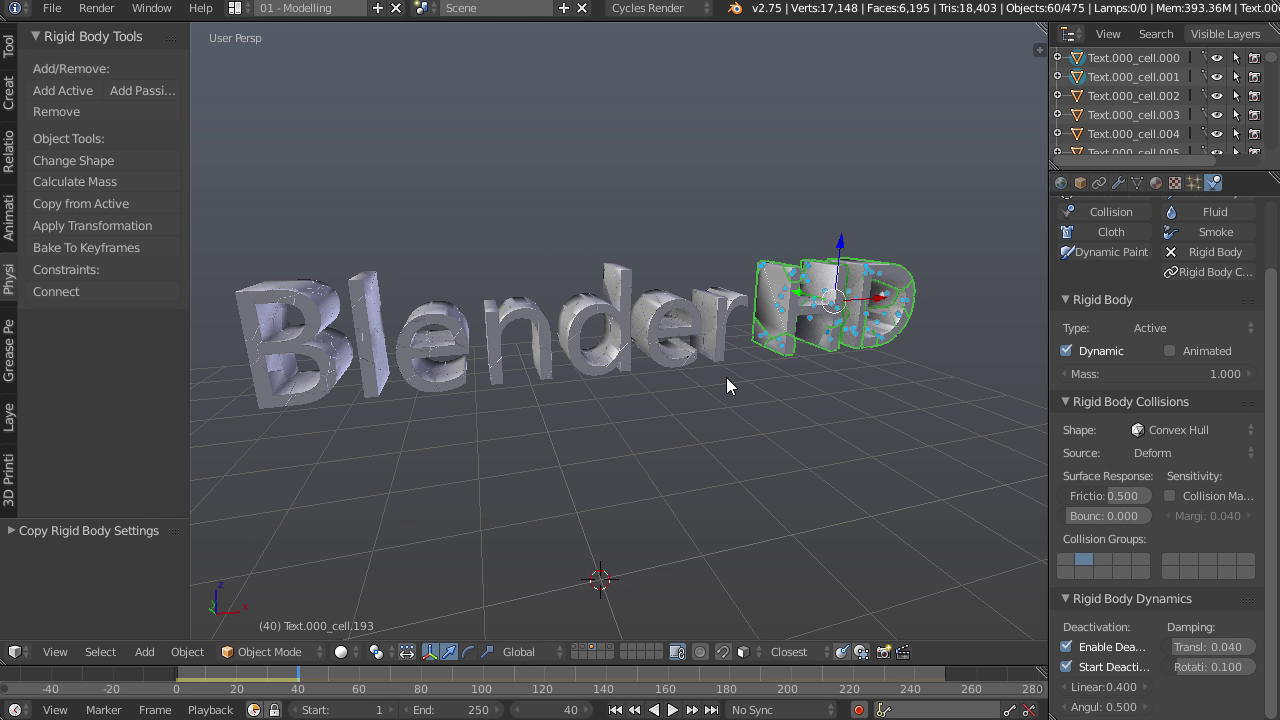
key("a")
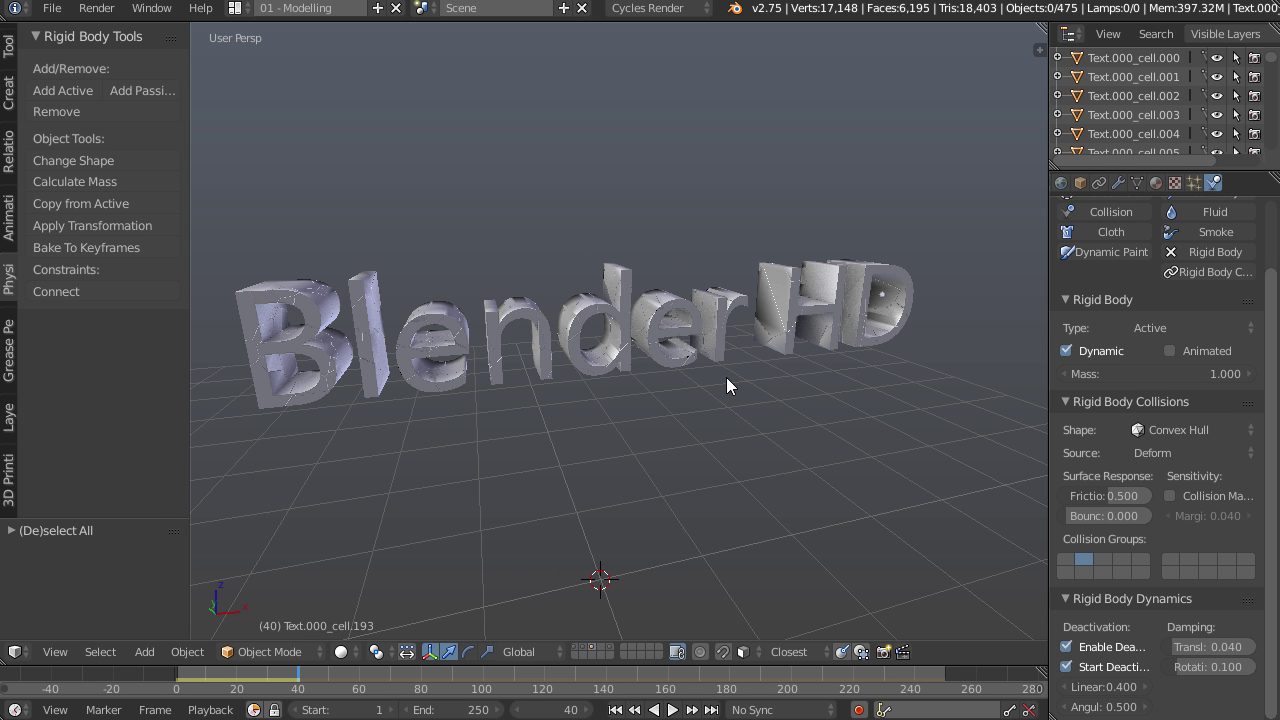
- Add a cube mesh and place it behind the text, positioning it in the top orthographic view
scroll(726, 377, "down", 2)
middle_click_drag(675, 495, 690, 519)
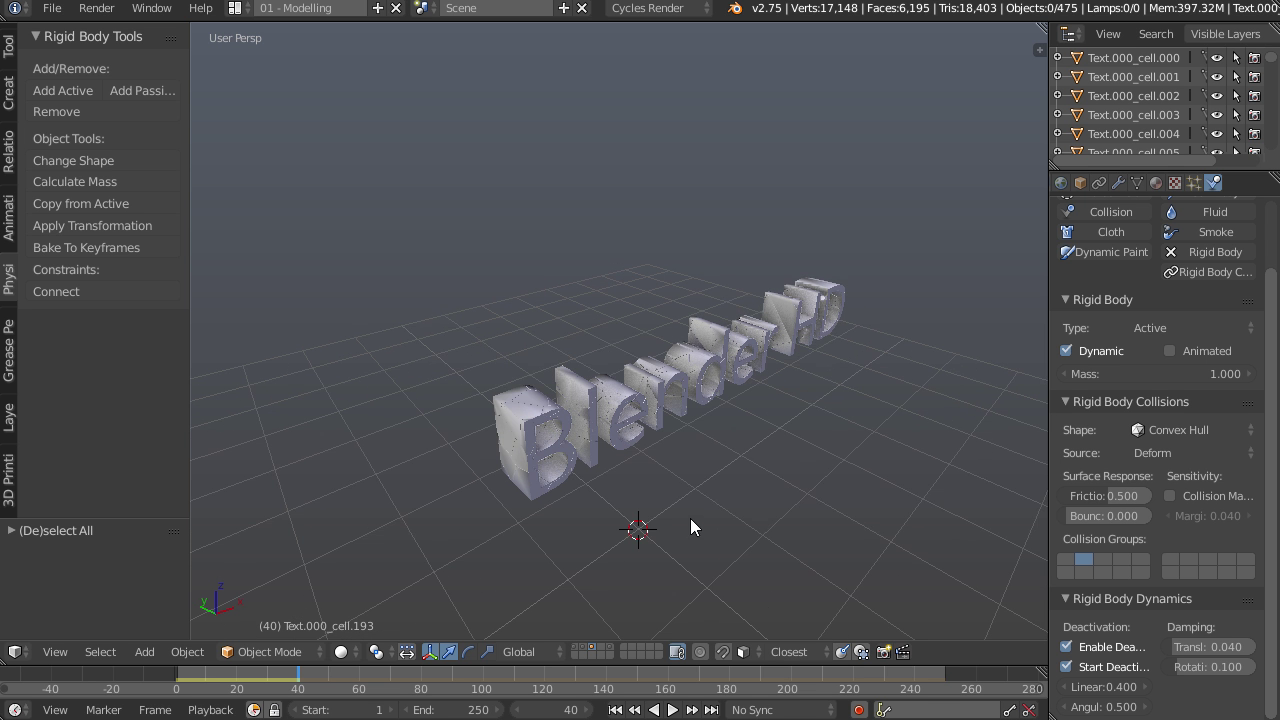
middle_click_drag(742, 476, 712, 370)
key("shift+a")
mouse_move(706, 342)
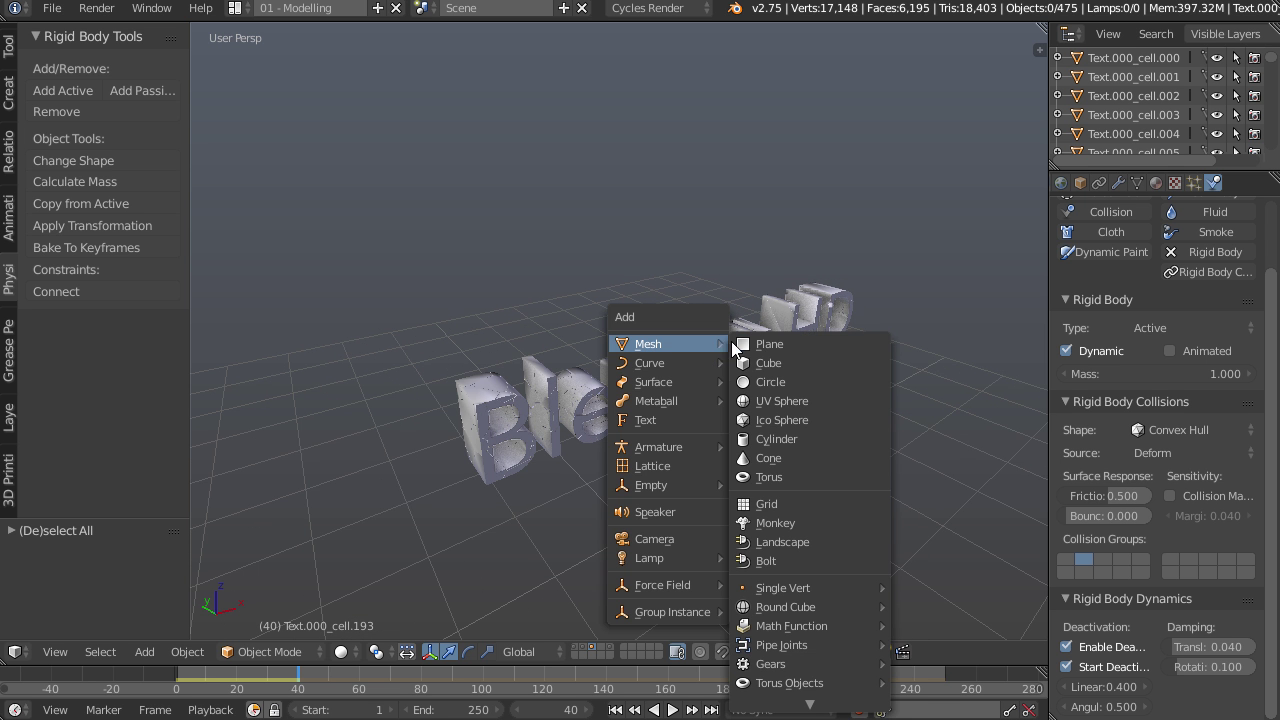
left_click(785, 362)
key("g")
left_click(533, 393)
middle_click_drag(533, 393, 666, 462)
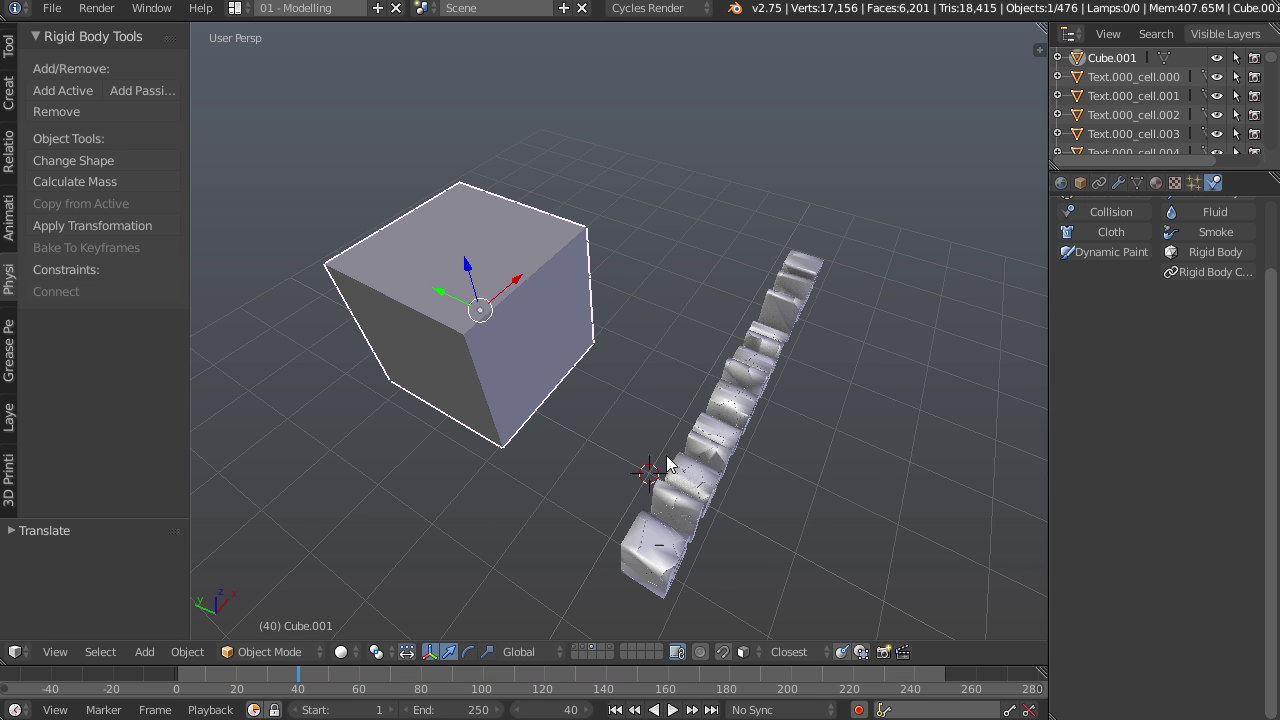
key("KP_7")
key("g")
left_click(485, 385)
- Resize the cube along X and Y into a long block and move it along Y close behind the letters
key("s")
key("x")
left_click(768, 358)
key("s")
key("y")
left_click(625, 360)
key("g")
key("y")
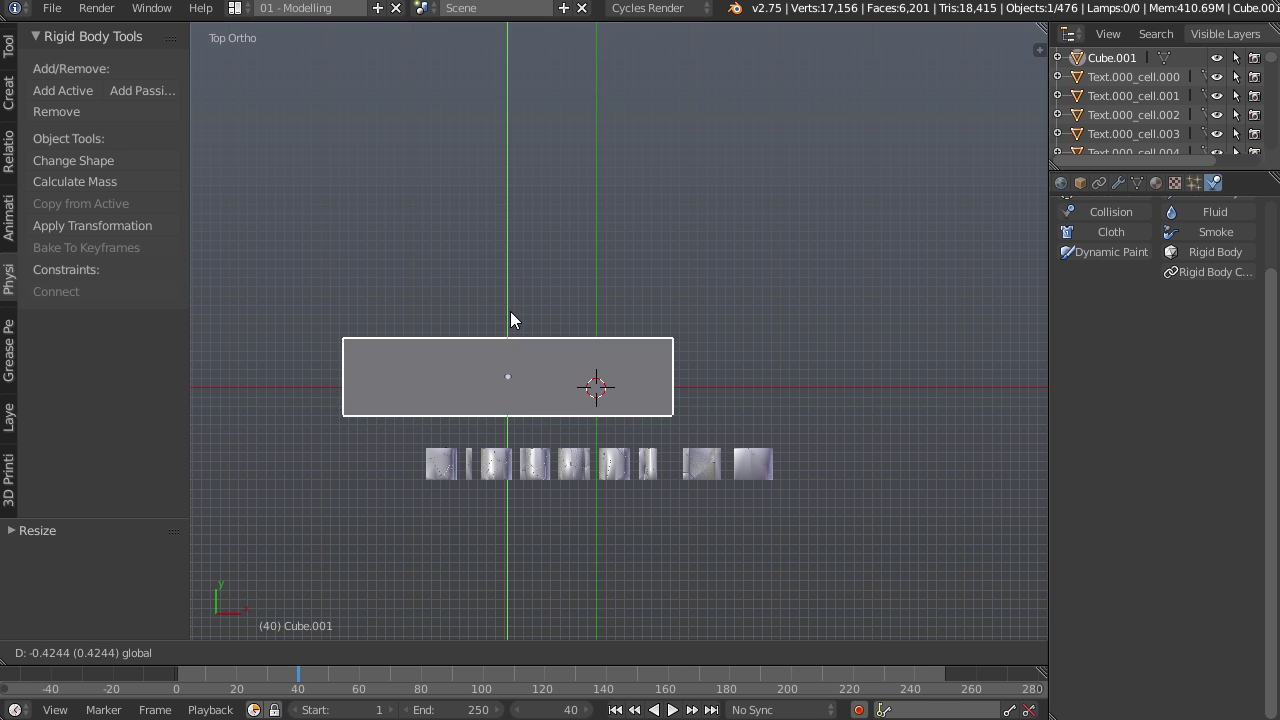
left_click(504, 334)
middle_click_drag(504, 334, 674, 418)
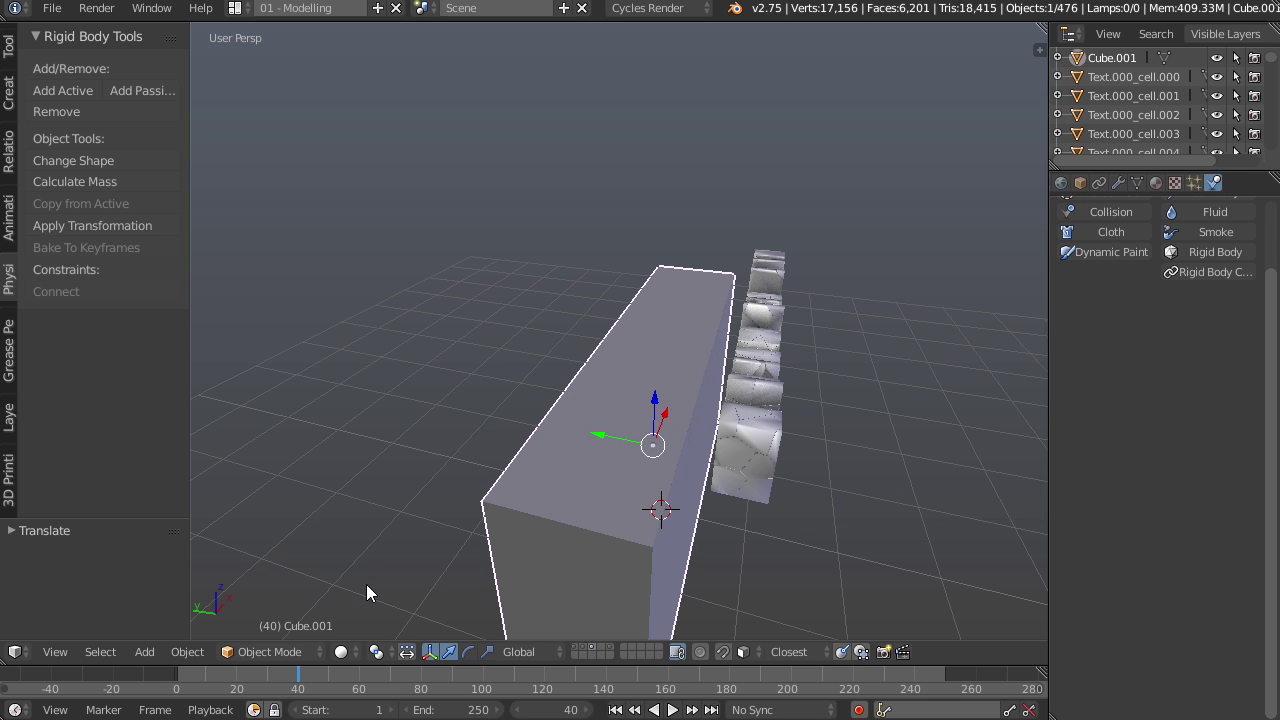
- Make the timeline taller and set the current frame to 25
left_click_drag(278, 661, 281, 650)
left_click(273, 674)
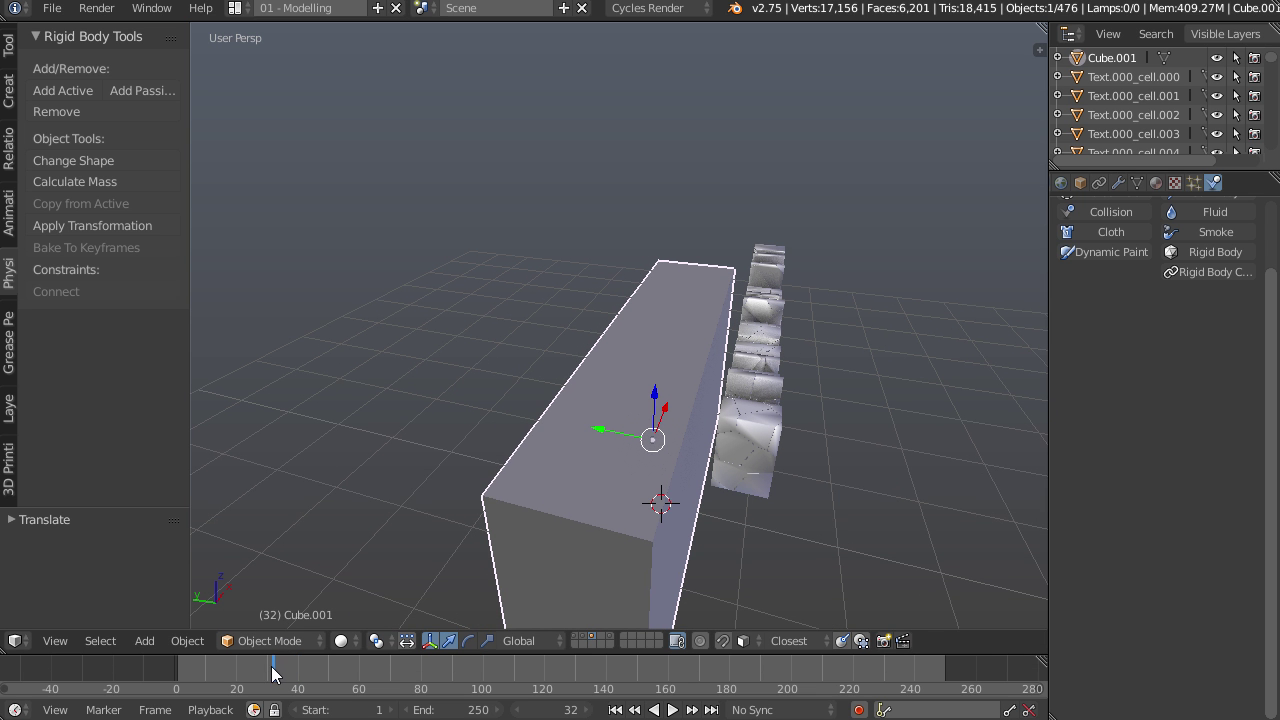
left_click(558, 709)
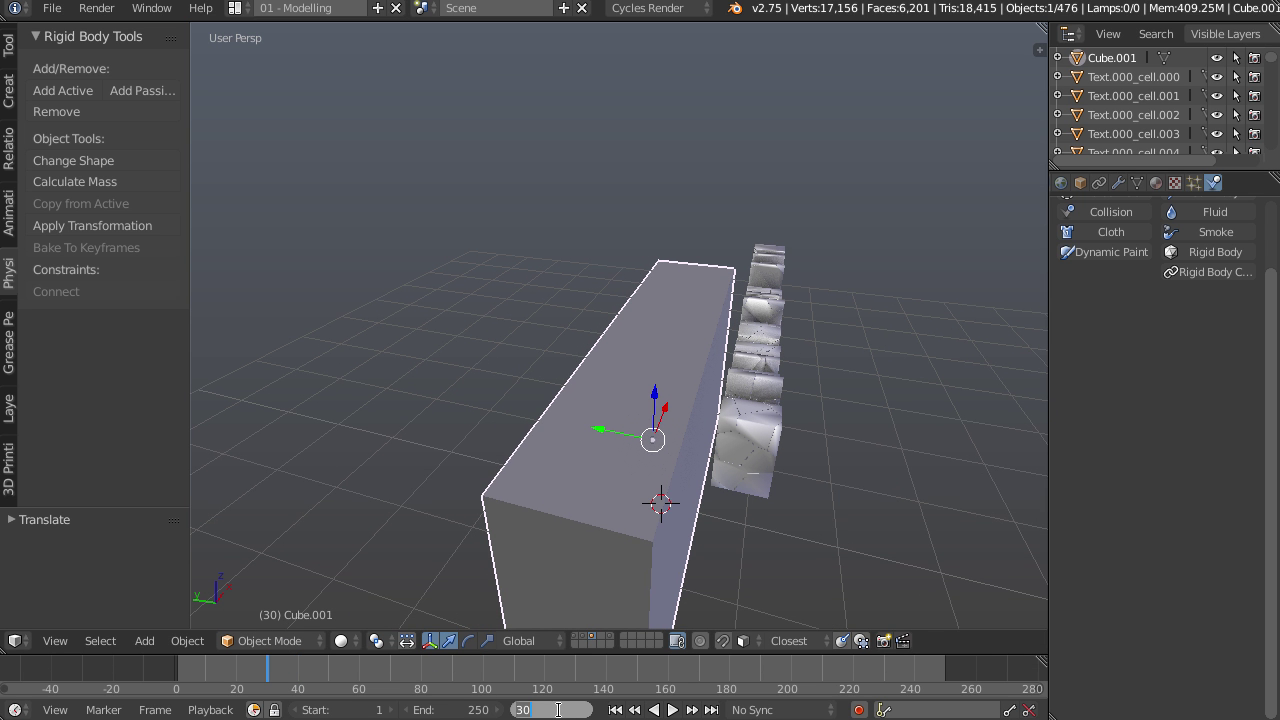
type("25")
key("Return")
- Raise the cube along Z to the letters' level and scale it along Z to fit the text height
middle_click_drag(688, 548, 633, 320)
left_click_drag(633, 325, 646, 201)
key("s")
key("z")
left_click(723, 323)
middle_click_drag(806, 347, 832, 364)
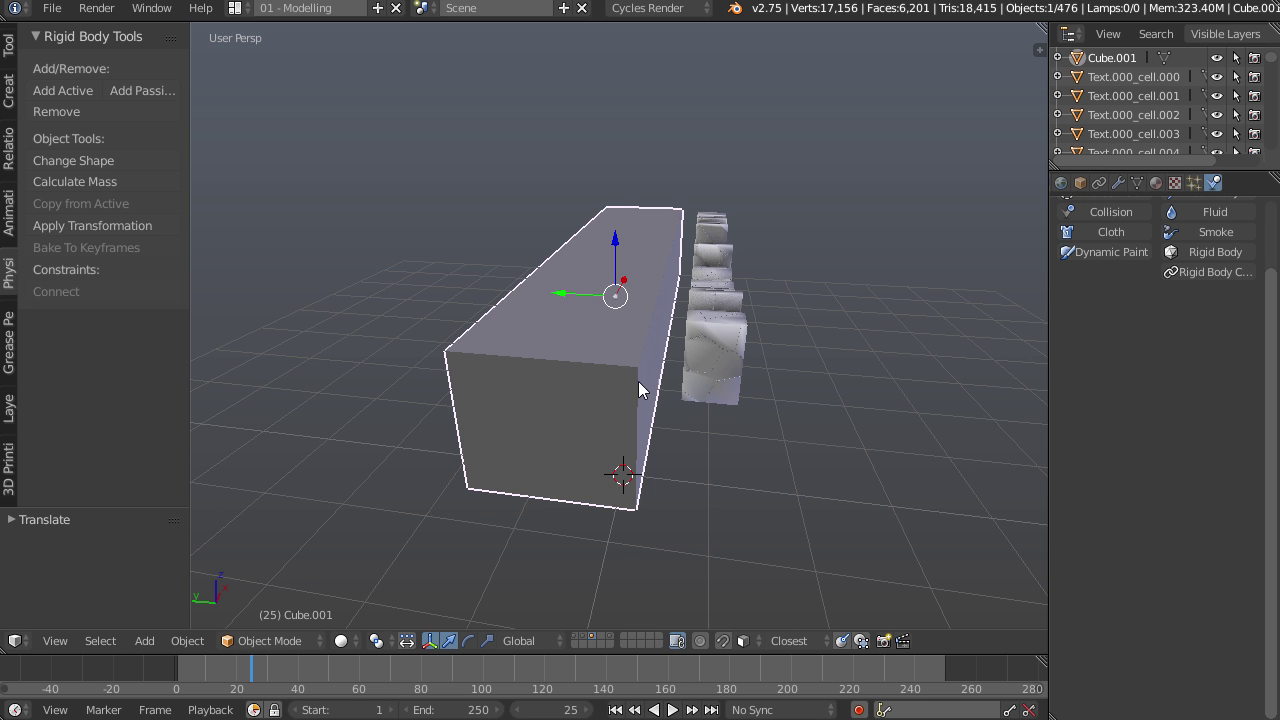
- Move the cube back along Y away from the letters and insert a Location keyframe at frame 25
left_click_drag(558, 300, 482, 281)
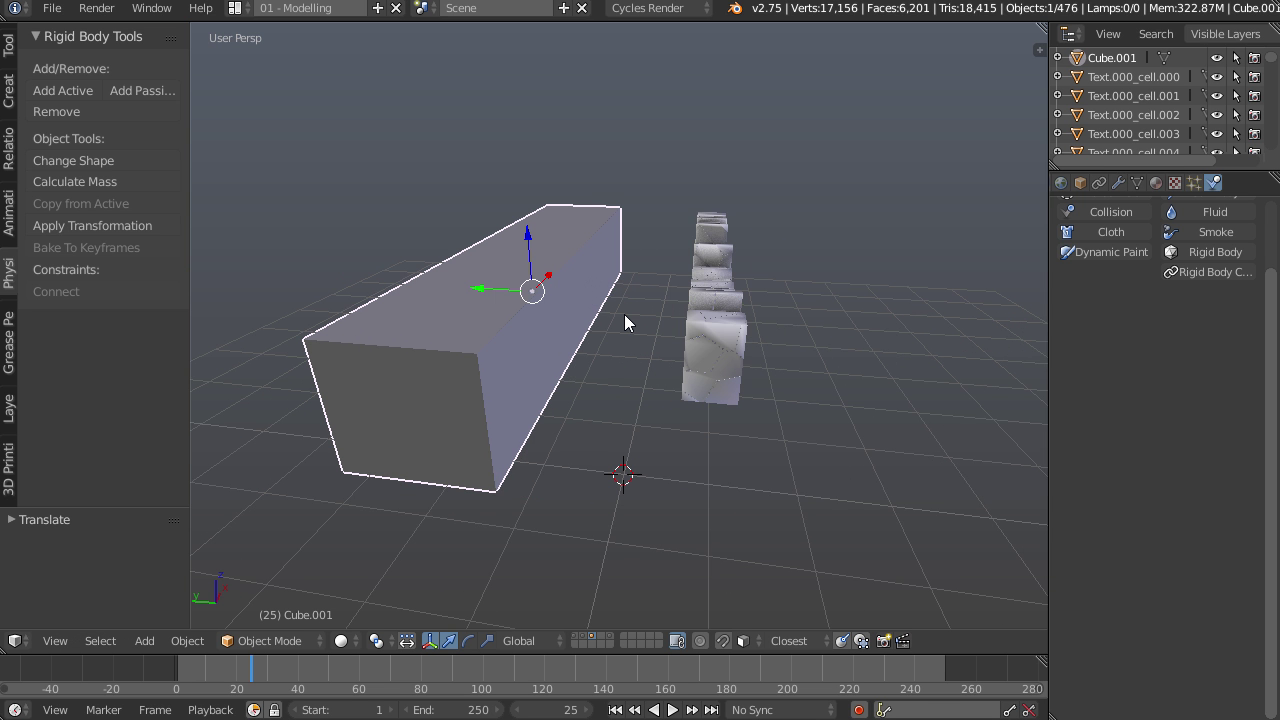
key("i")
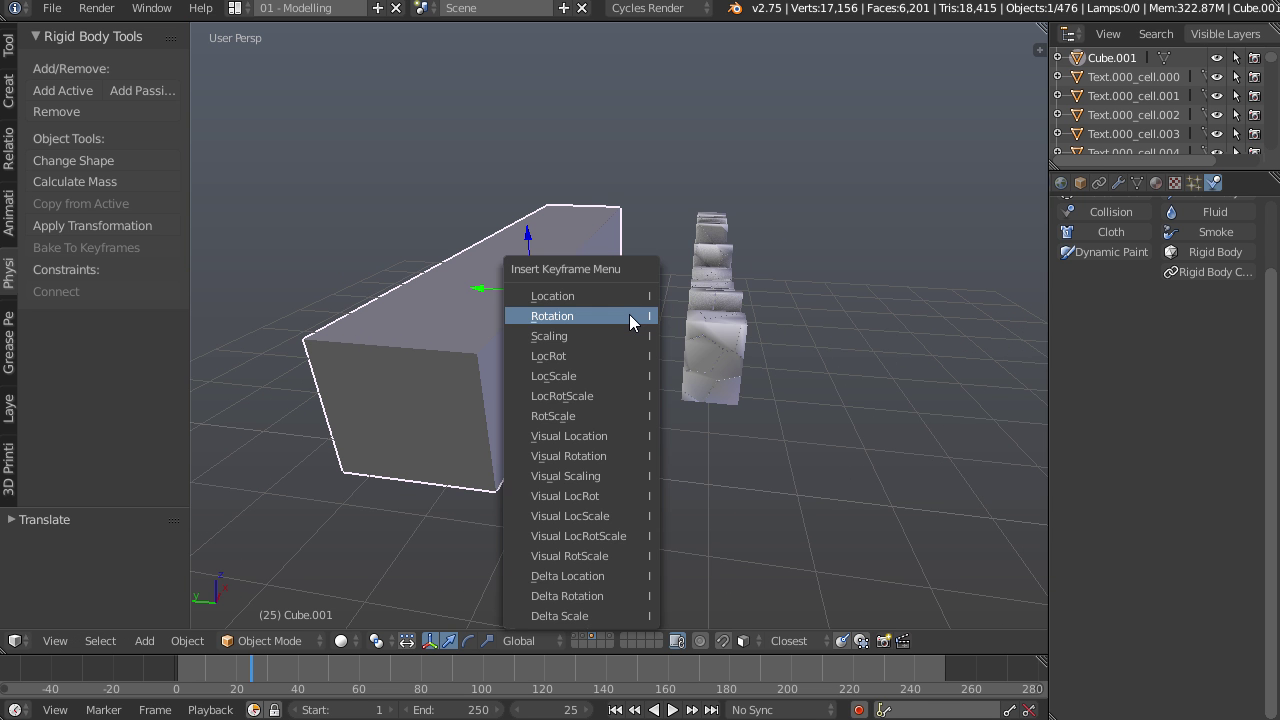
left_click(619, 299)
middle_click_drag(688, 371, 670, 385)
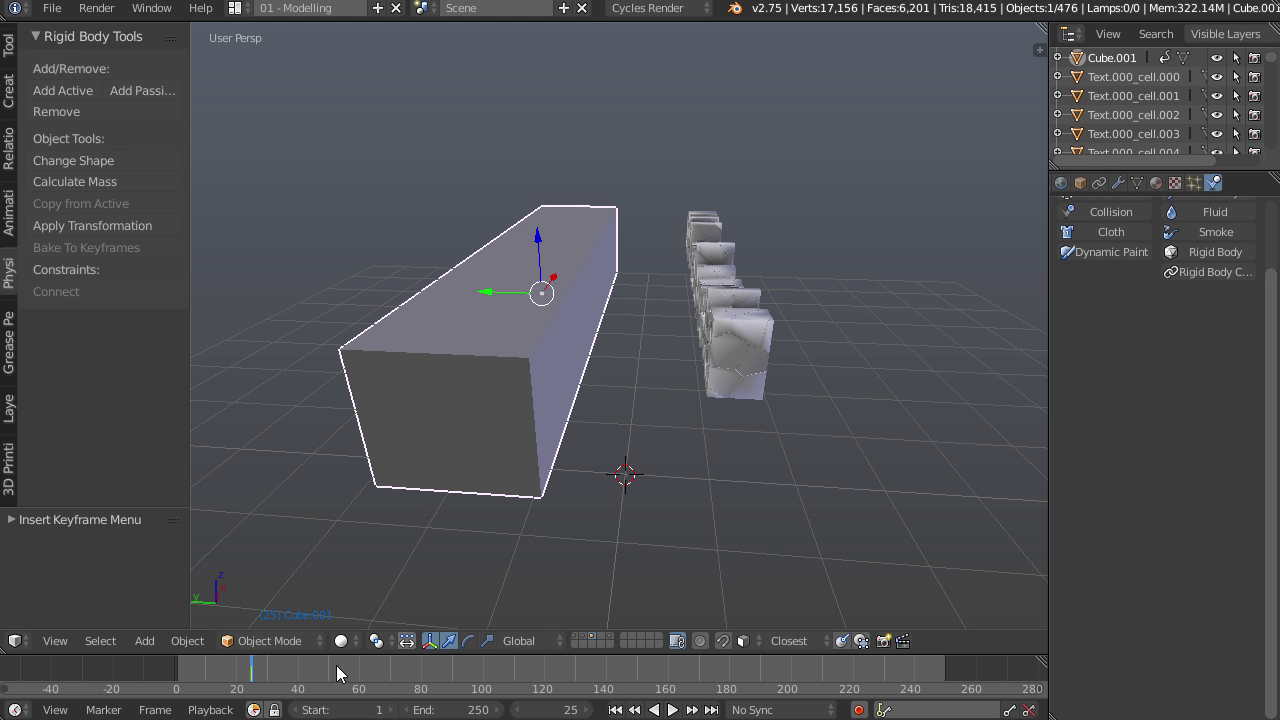
- At frame 35, move the cube along Y up to the letters and insert a Location keyframe
left_click(268, 679)
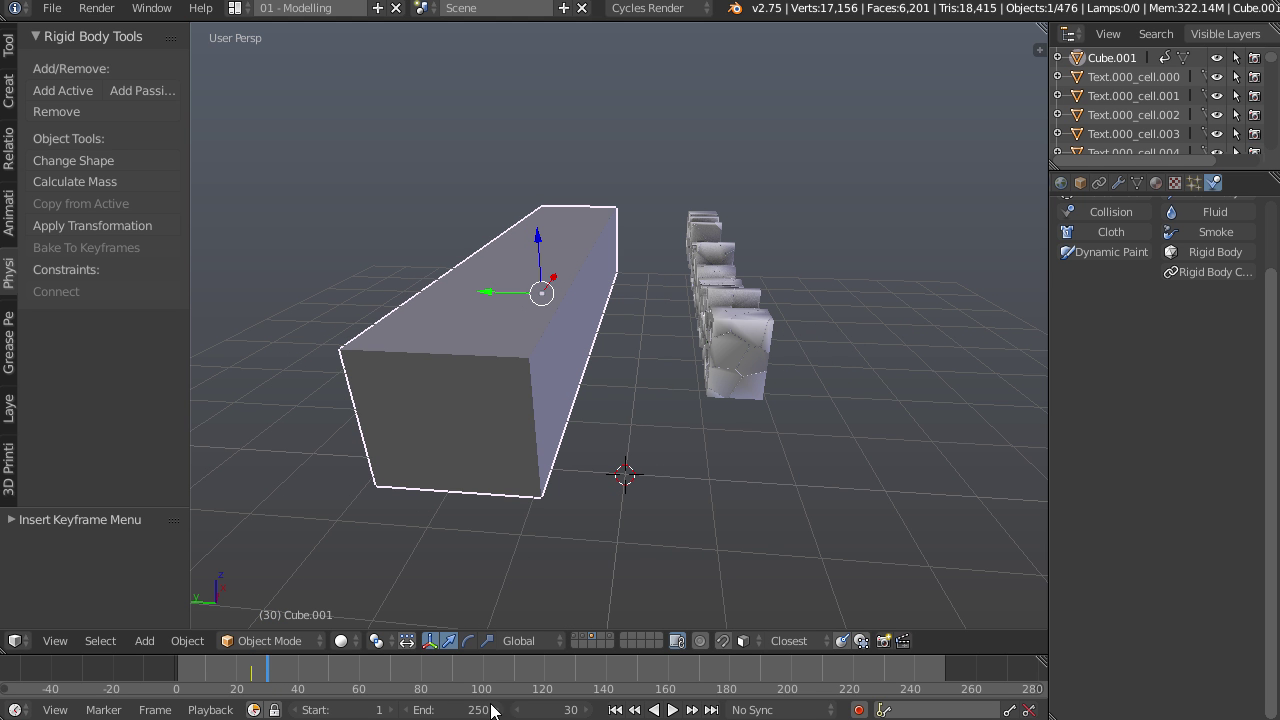
left_click(588, 710)
left_click(588, 710)
left_click(588, 710)
left_click(588, 710)
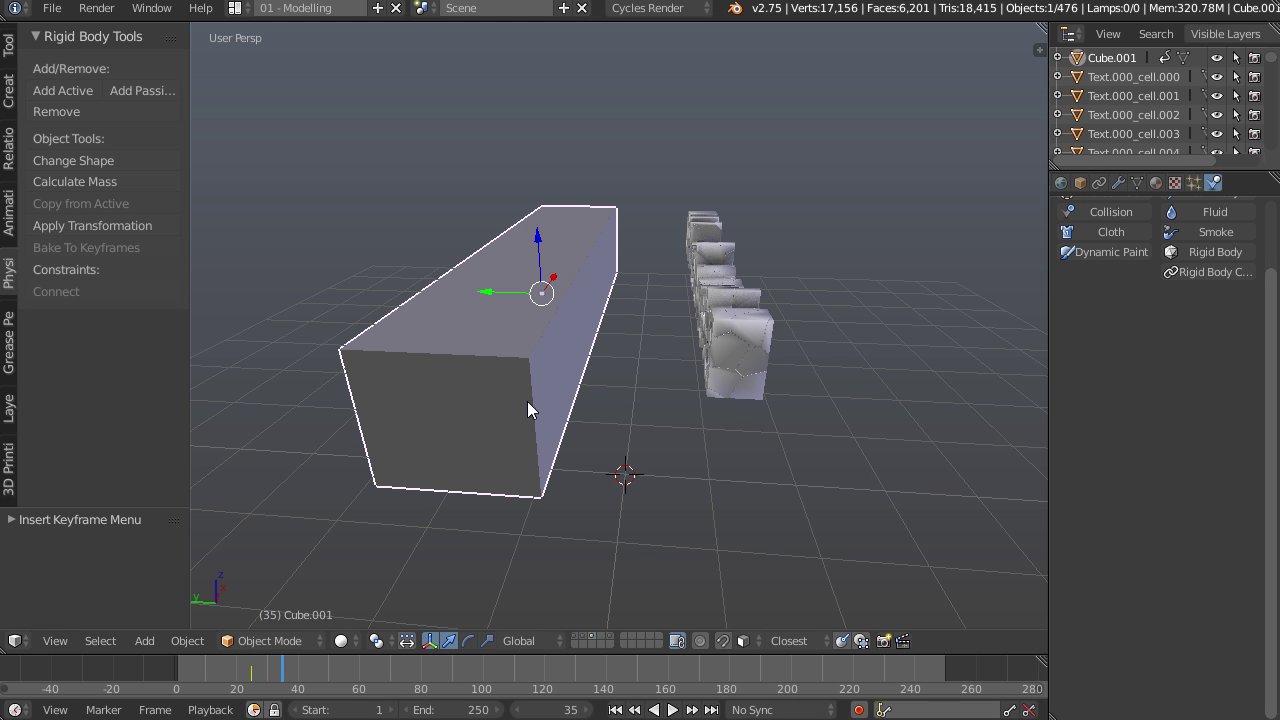
left_click_drag(498, 294, 591, 307)
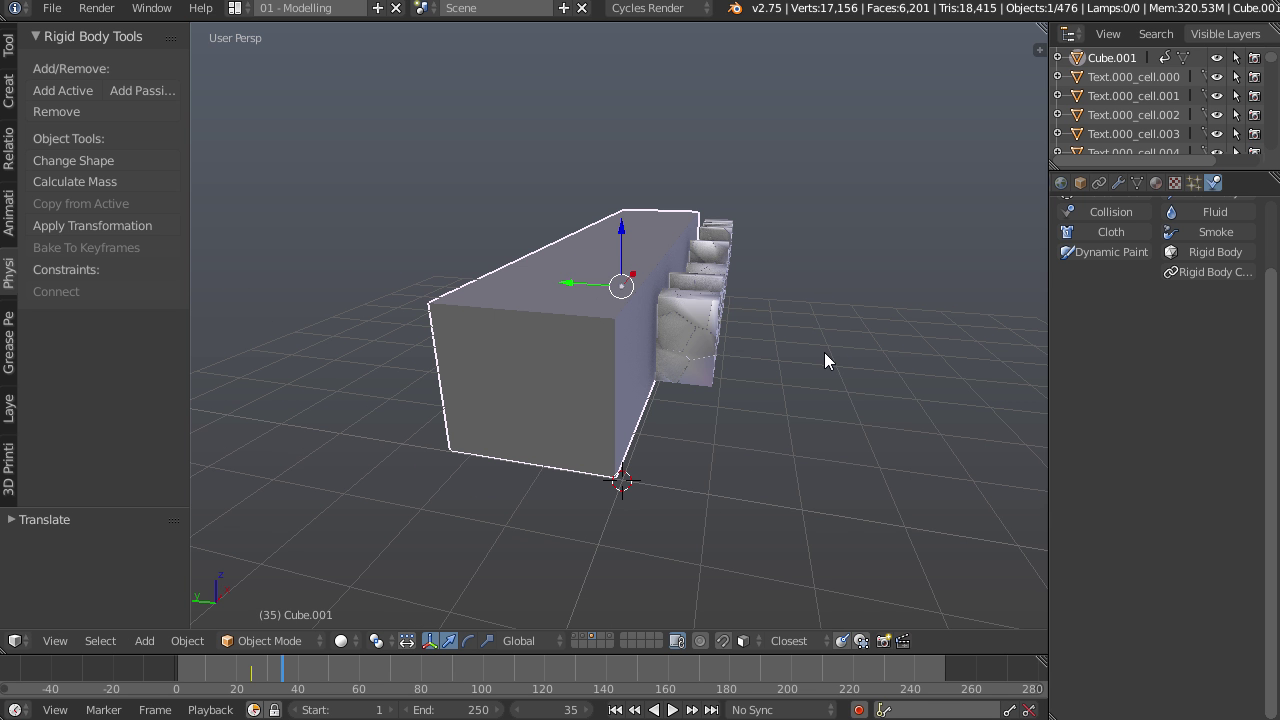
key("i")
left_click(824, 352)
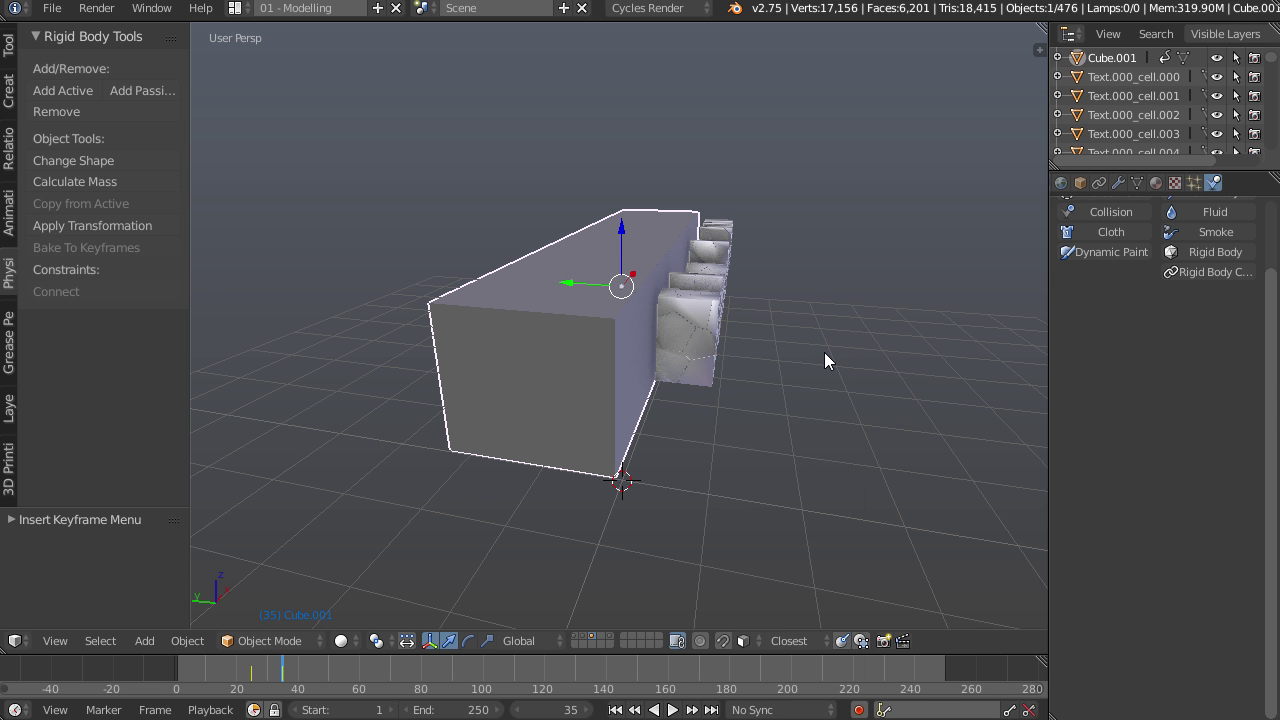
- Return to frame 1 and make the cube a Passive rigid body with Animated enabled
left_click(615, 709)
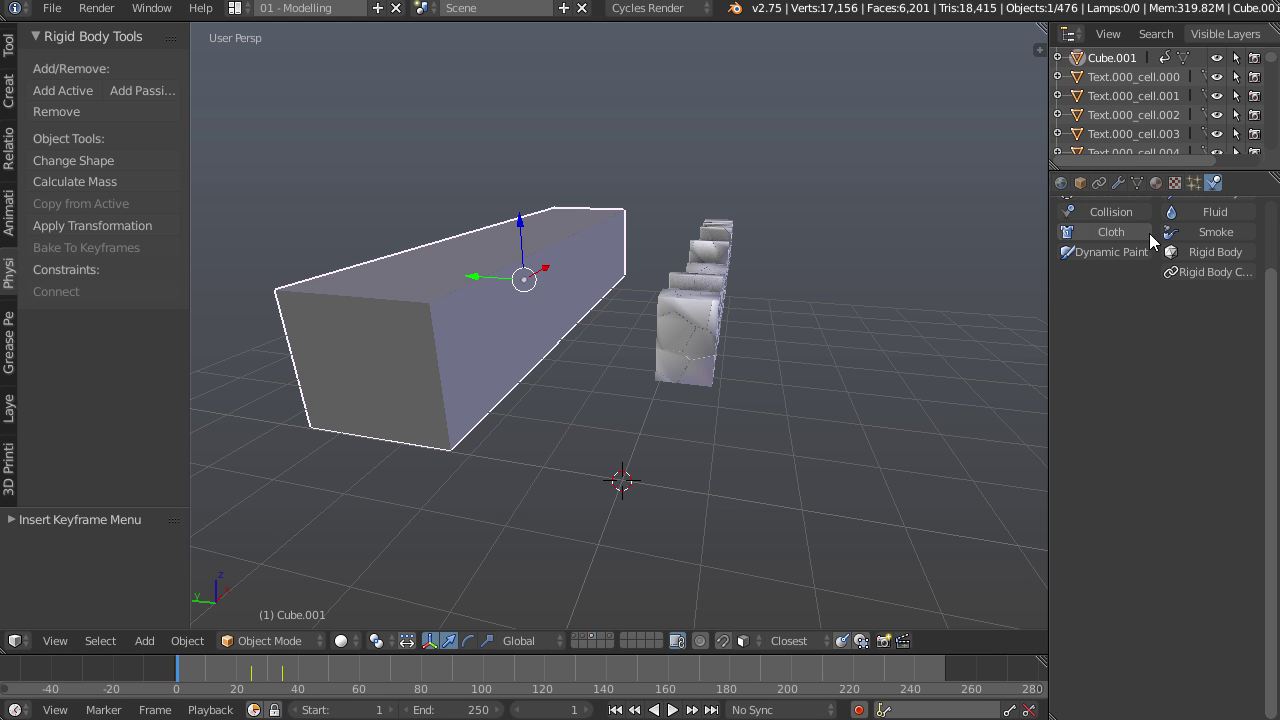
scroll(1194, 462, "up", 3)
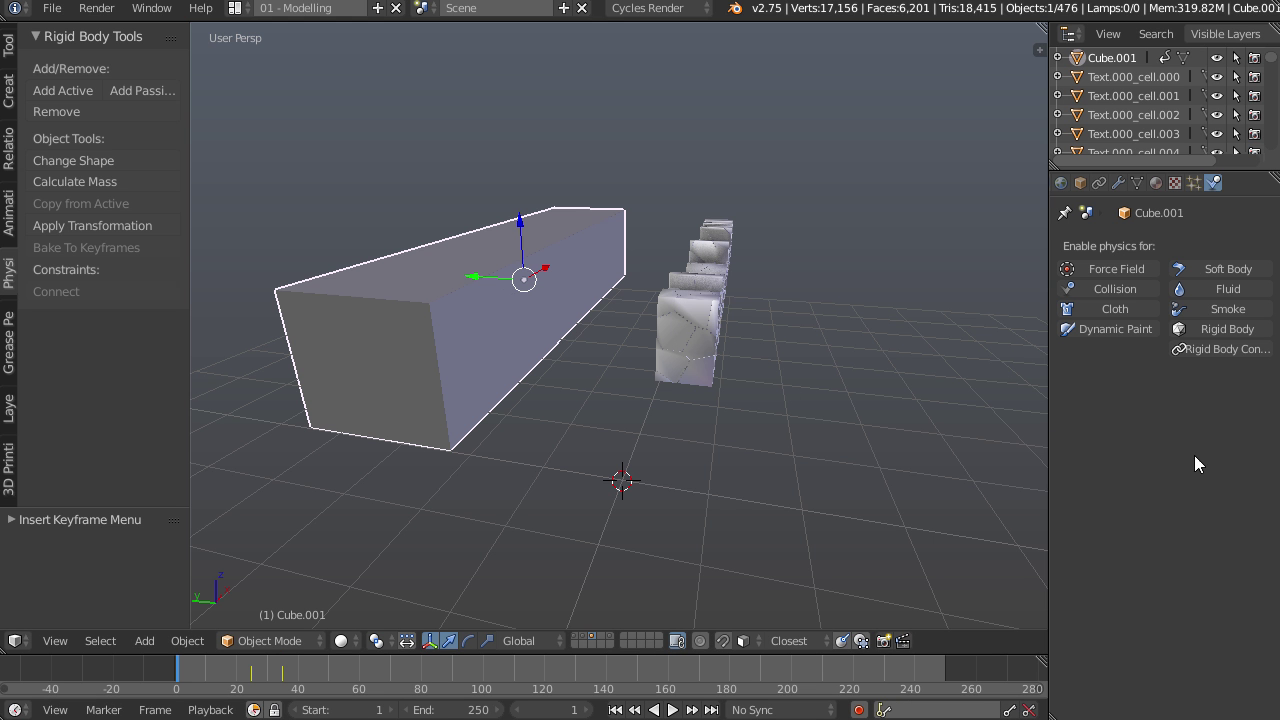
left_click(1227, 329)
left_click(1150, 405)
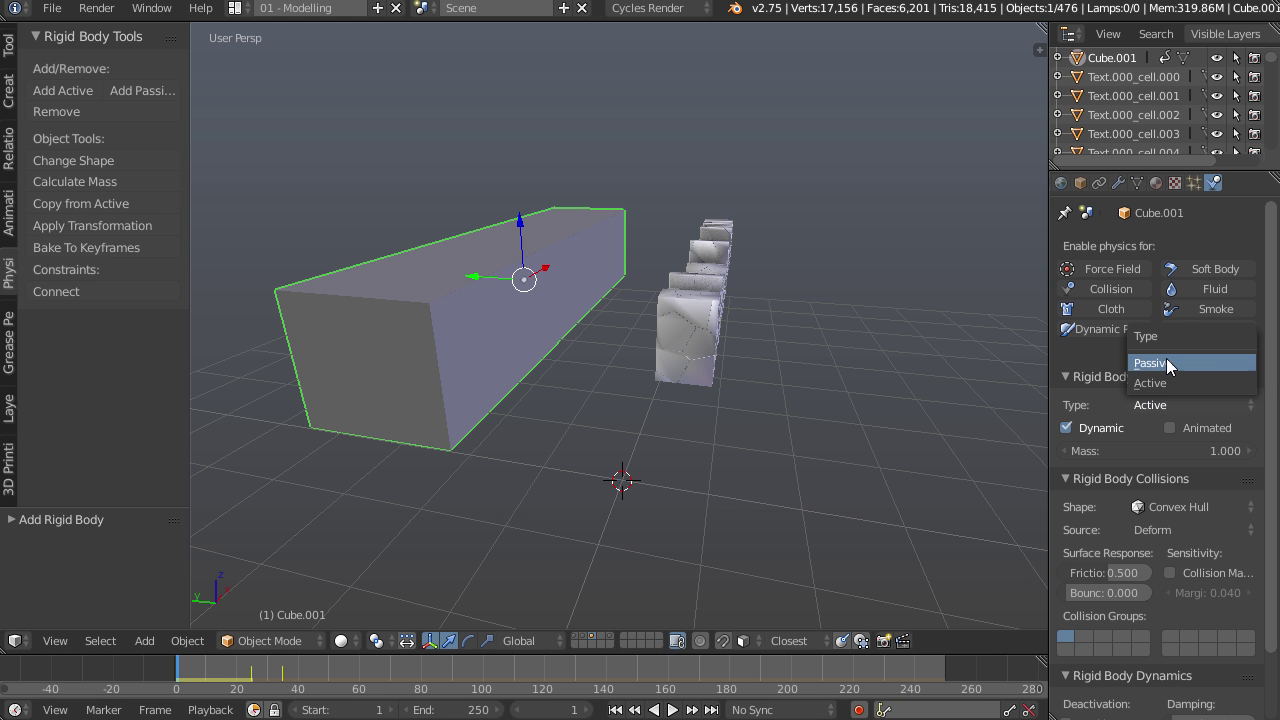
left_click(1167, 361)
left_click(1067, 428)
- Play the simulation to watch the cube strike the fragments, then return to the first frame
middle_click_drag(690, 347, 699, 402)
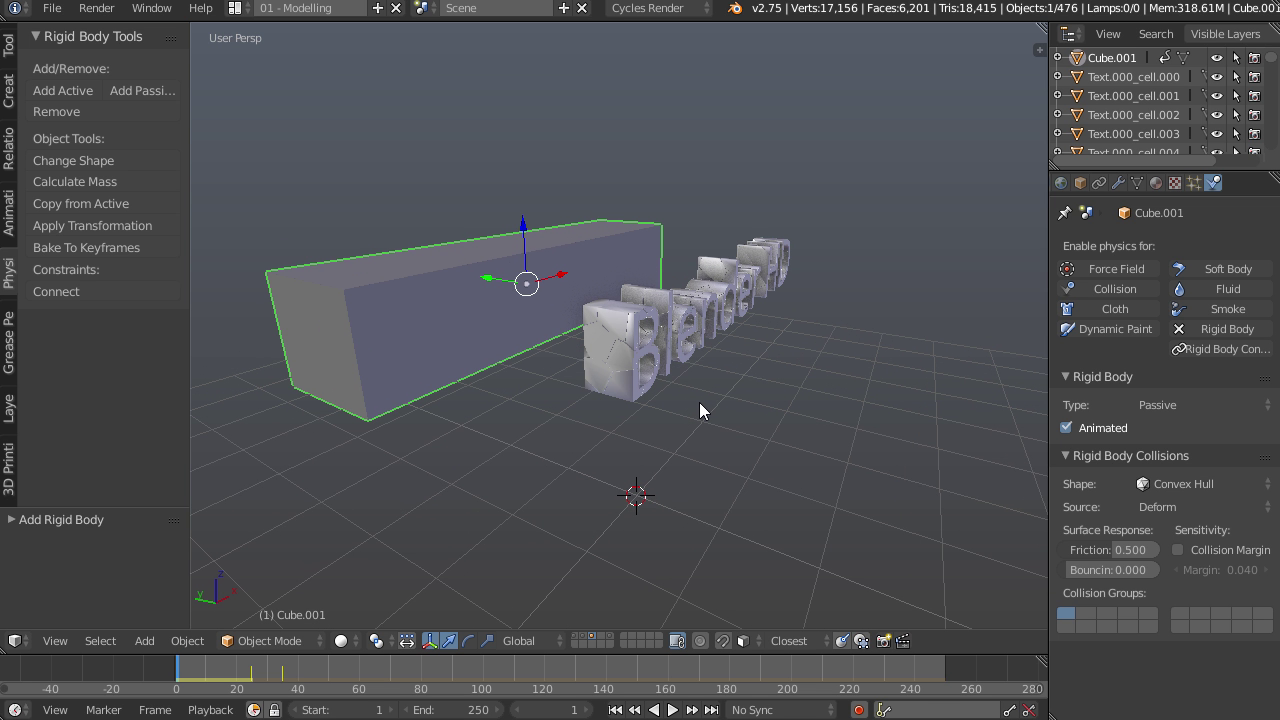
left_click(673, 710)
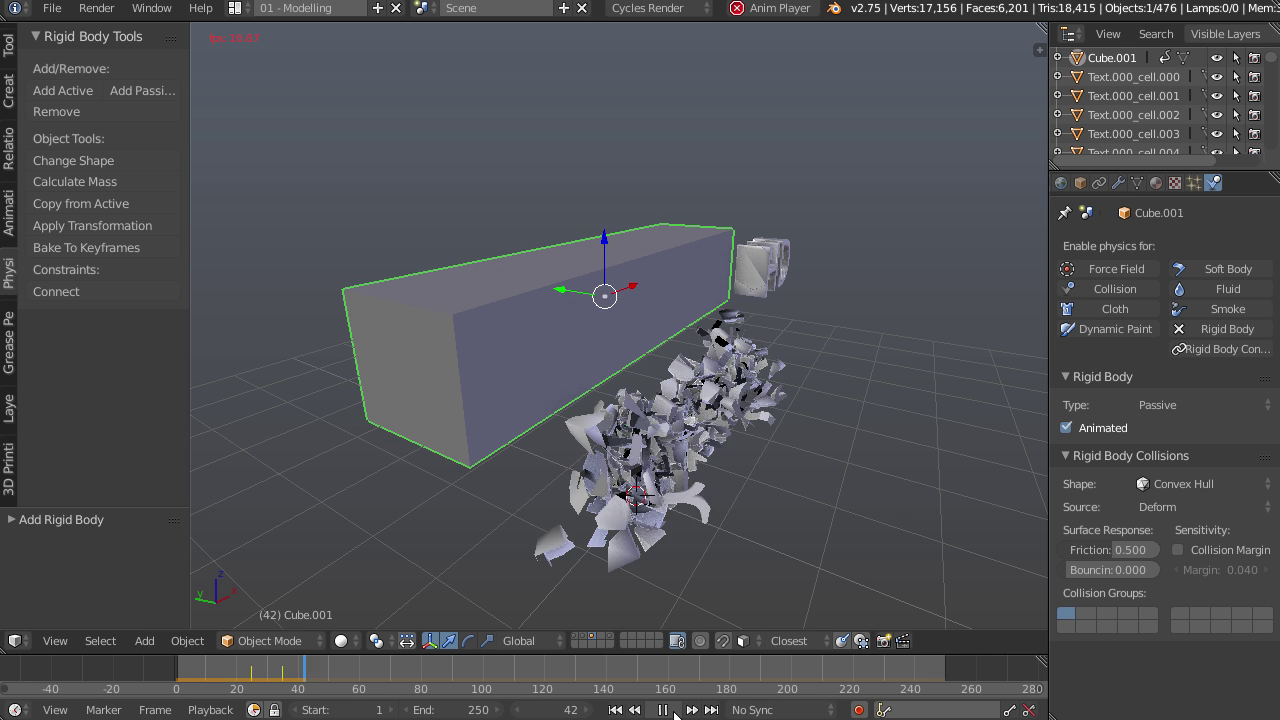
left_click(663, 710)
middle_click_drag(610, 322, 657, 480)
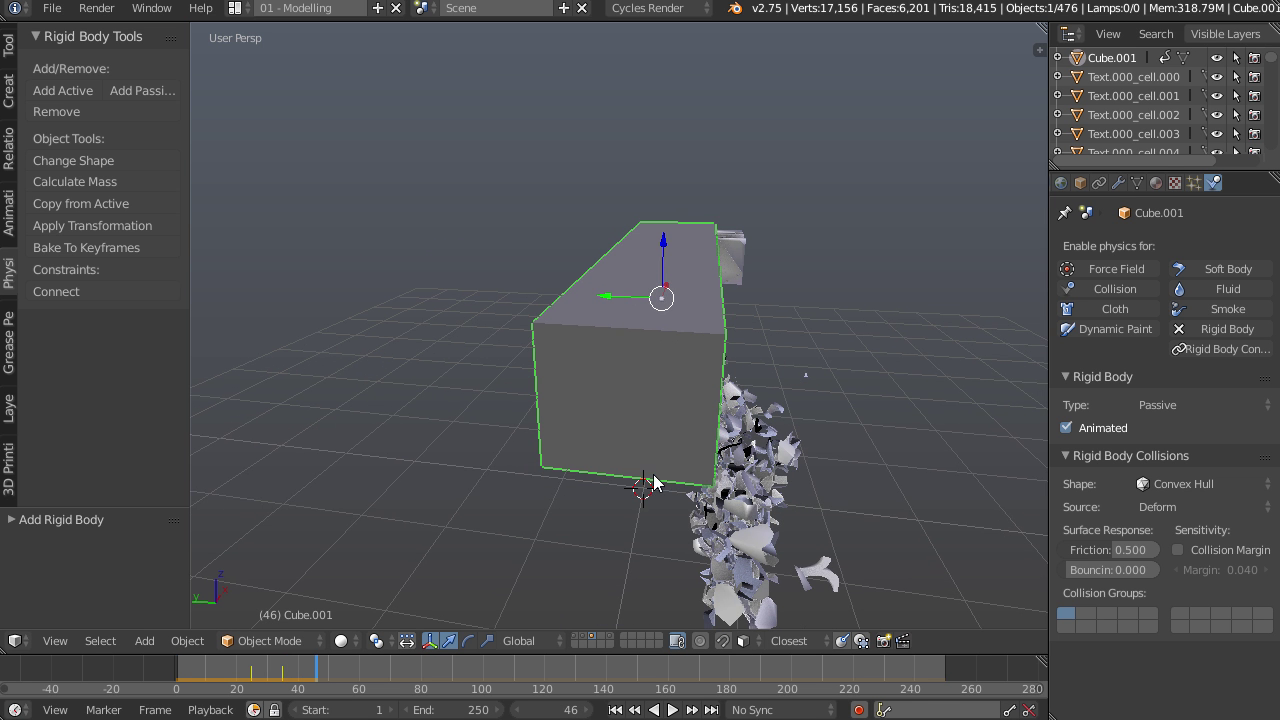
left_click(616, 710)
- At frame 35, adjust the cube's position along Y against the letters and replace its Location keyframe
middle_click_drag(626, 417, 645, 430)
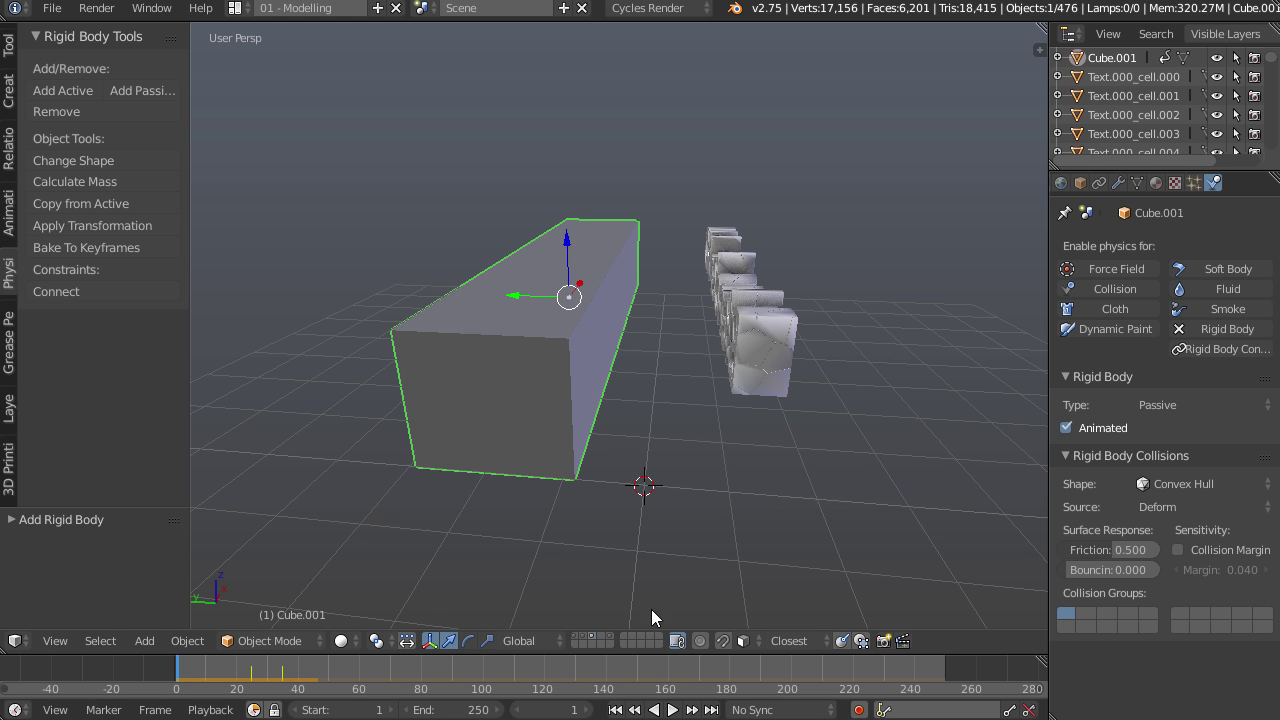
left_click(692, 710)
left_click_drag(618, 302, 631, 297)
middle_click_drag(875, 463, 844, 461)
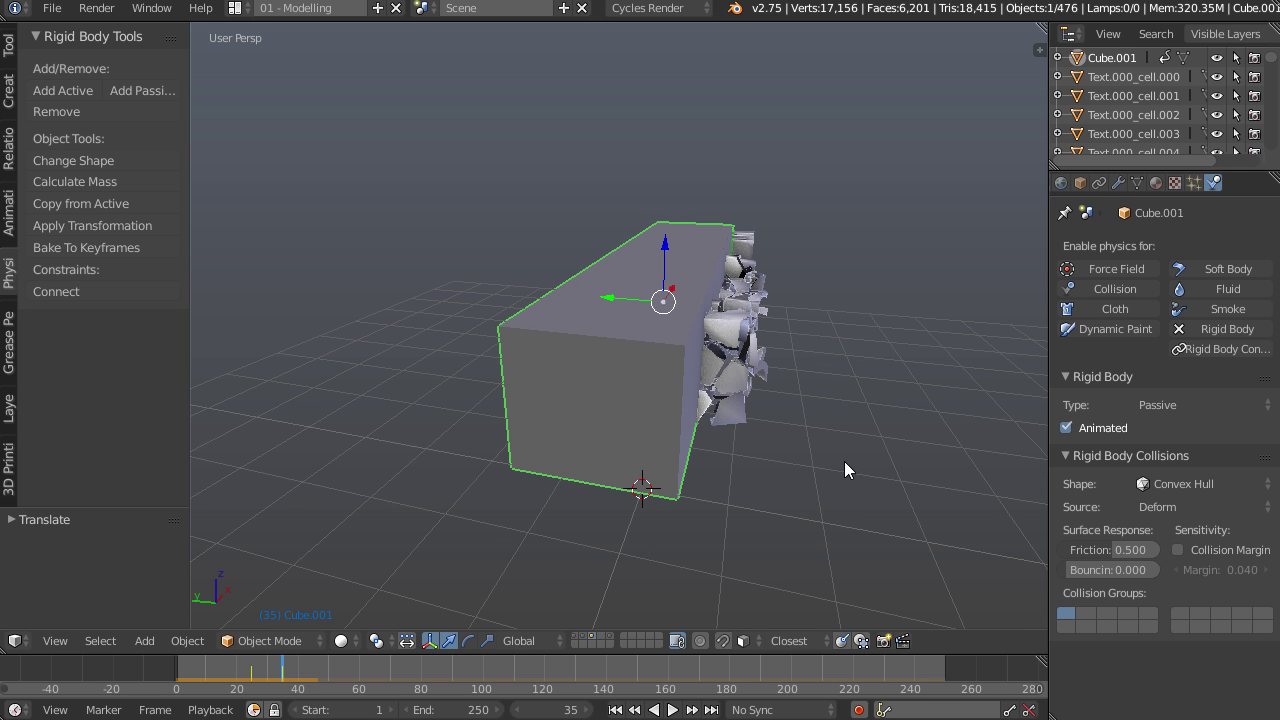
key("i")
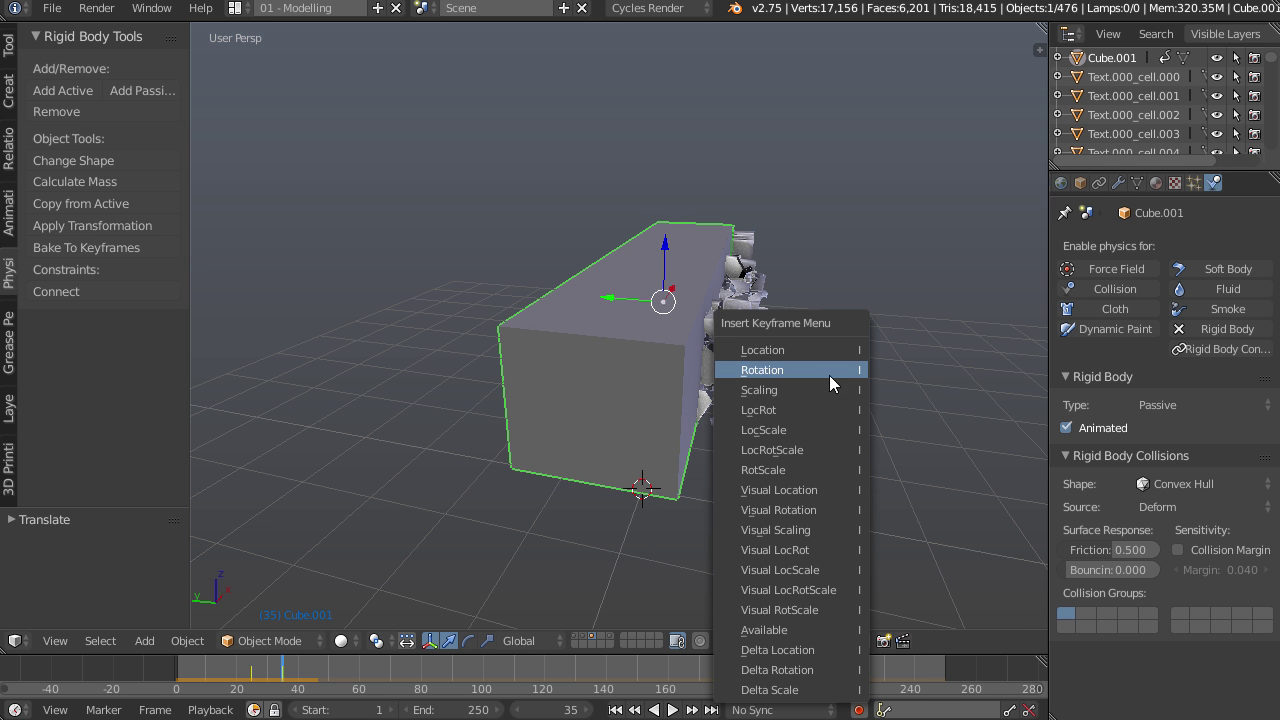
left_click(824, 350)
- Replay the simulation from the first frame, examine how the fragments scatter, and return to the start
left_click(615, 709)
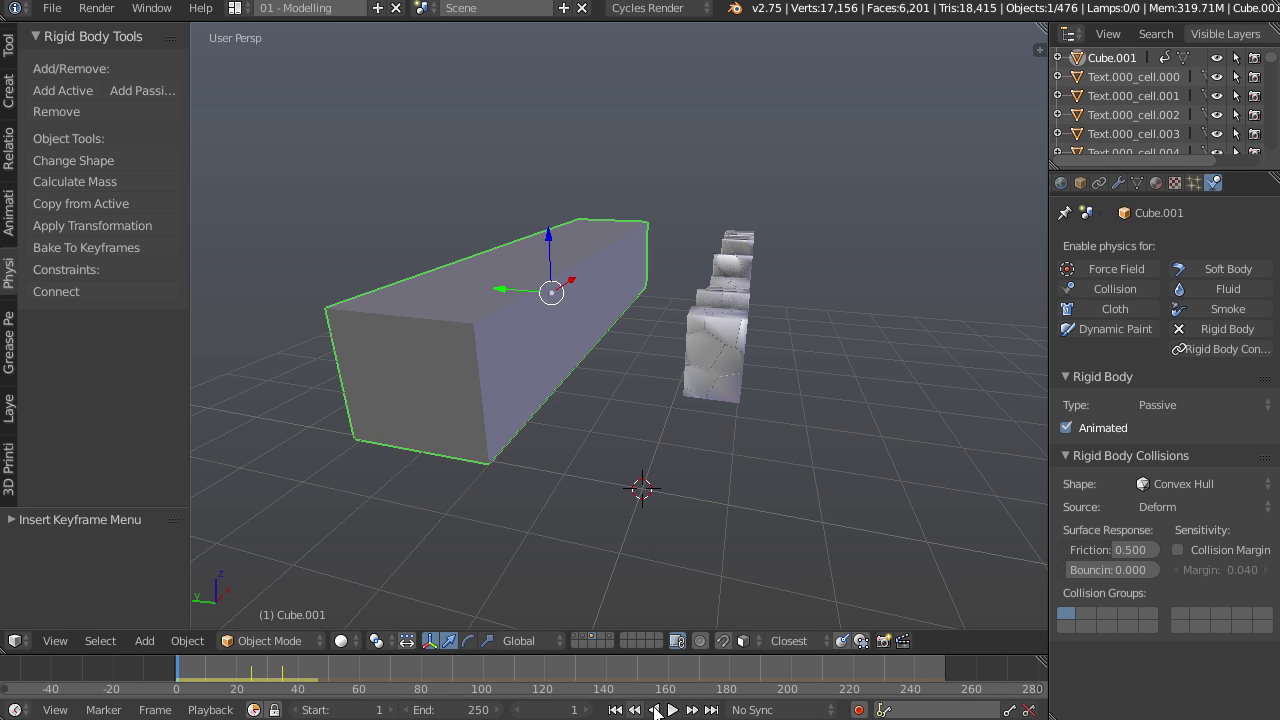
left_click(670, 709)
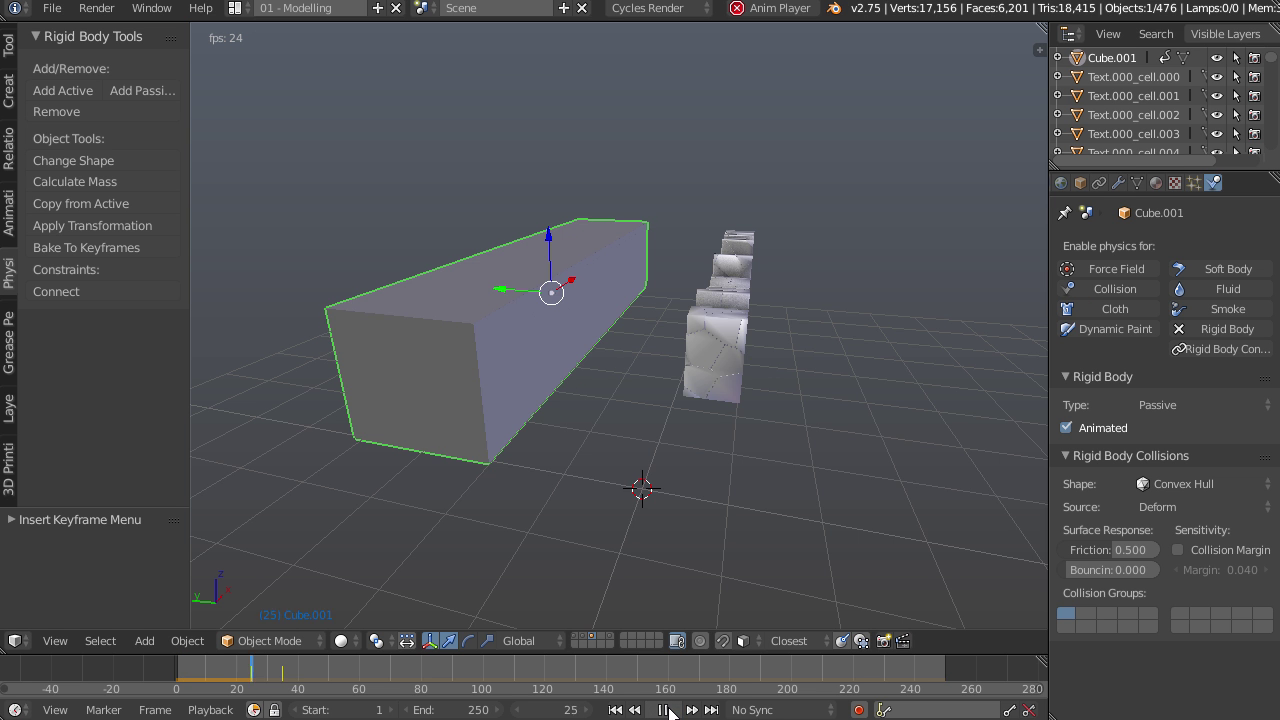
left_click(665, 709)
middle_click_drag(780, 430, 690, 376)
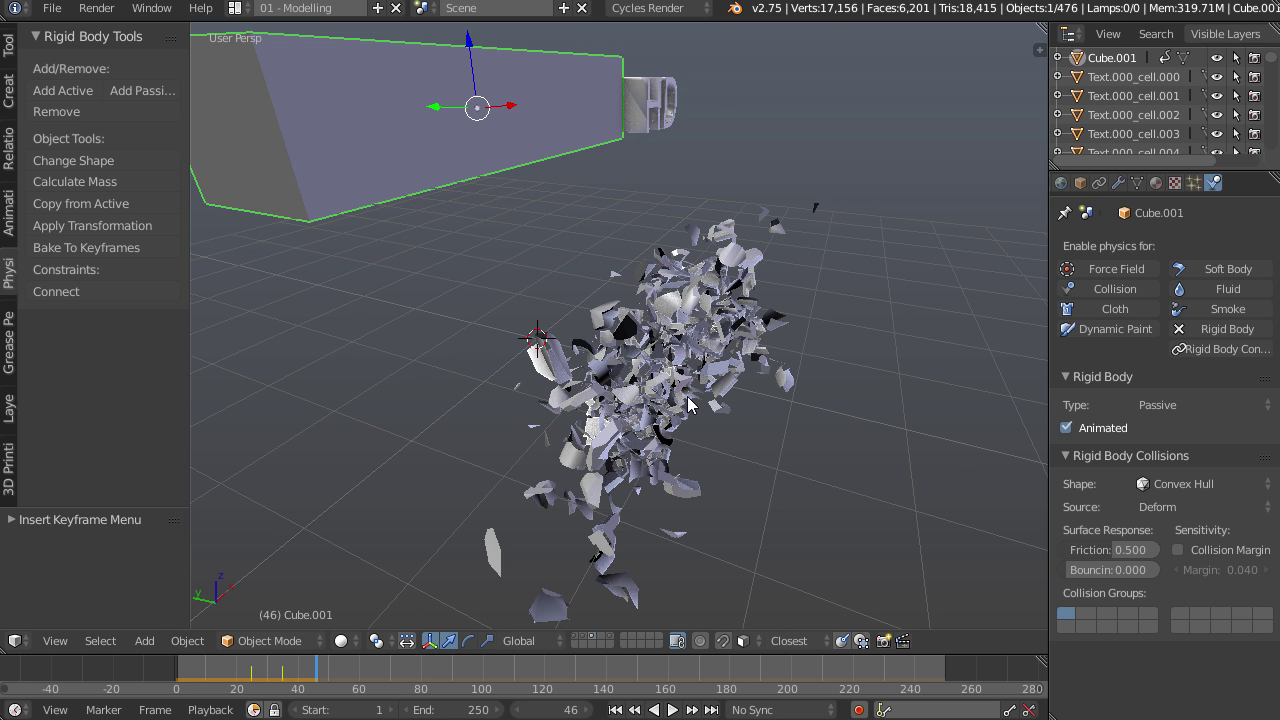
left_click(620, 711)
middle_click_drag(635, 211, 751, 318)
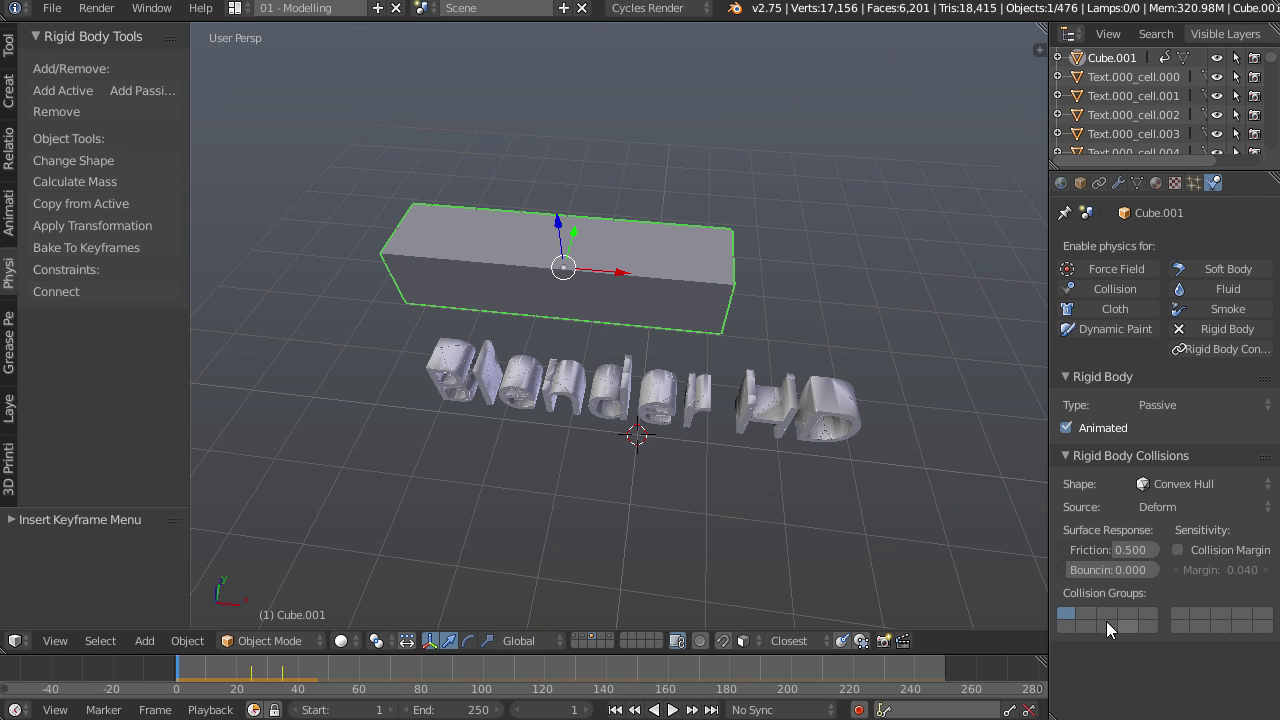
key("alt+a")
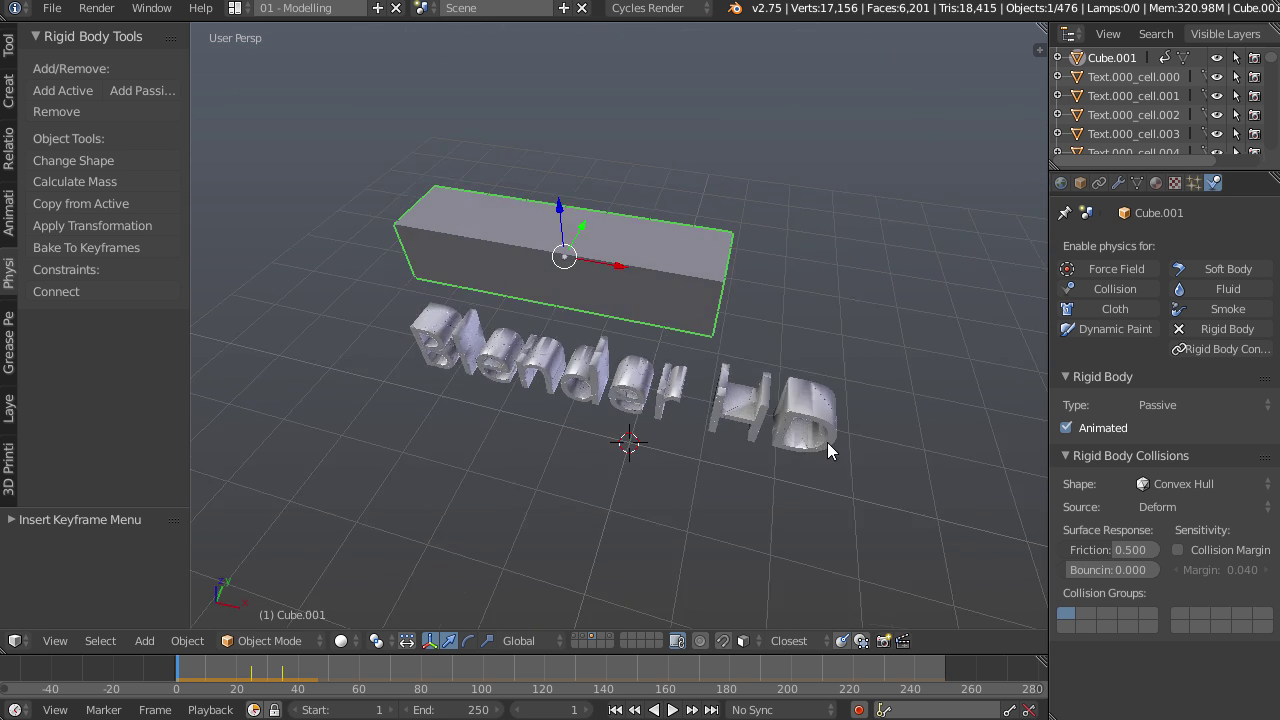
key("Escape")
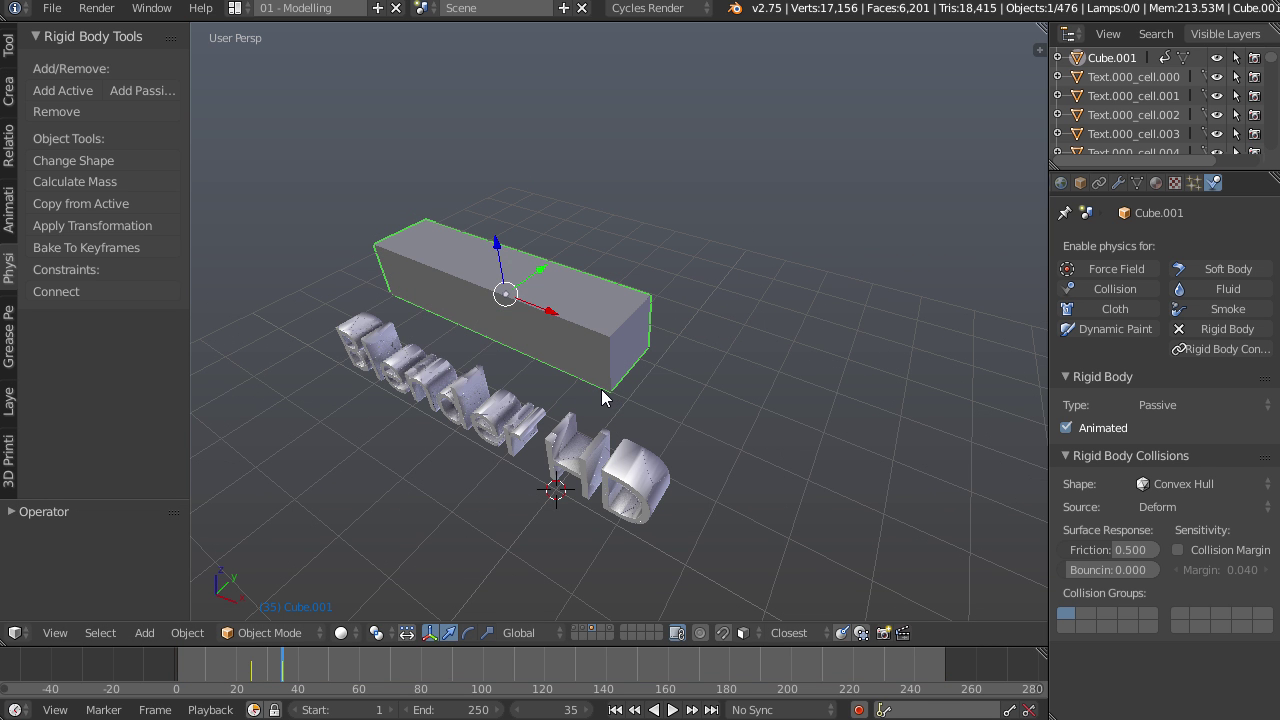
- Duplicate the animated cube and offset the copy along X toward the "HD" end of the lettering
key("shift+d")
key("x")
left_click(752, 454)
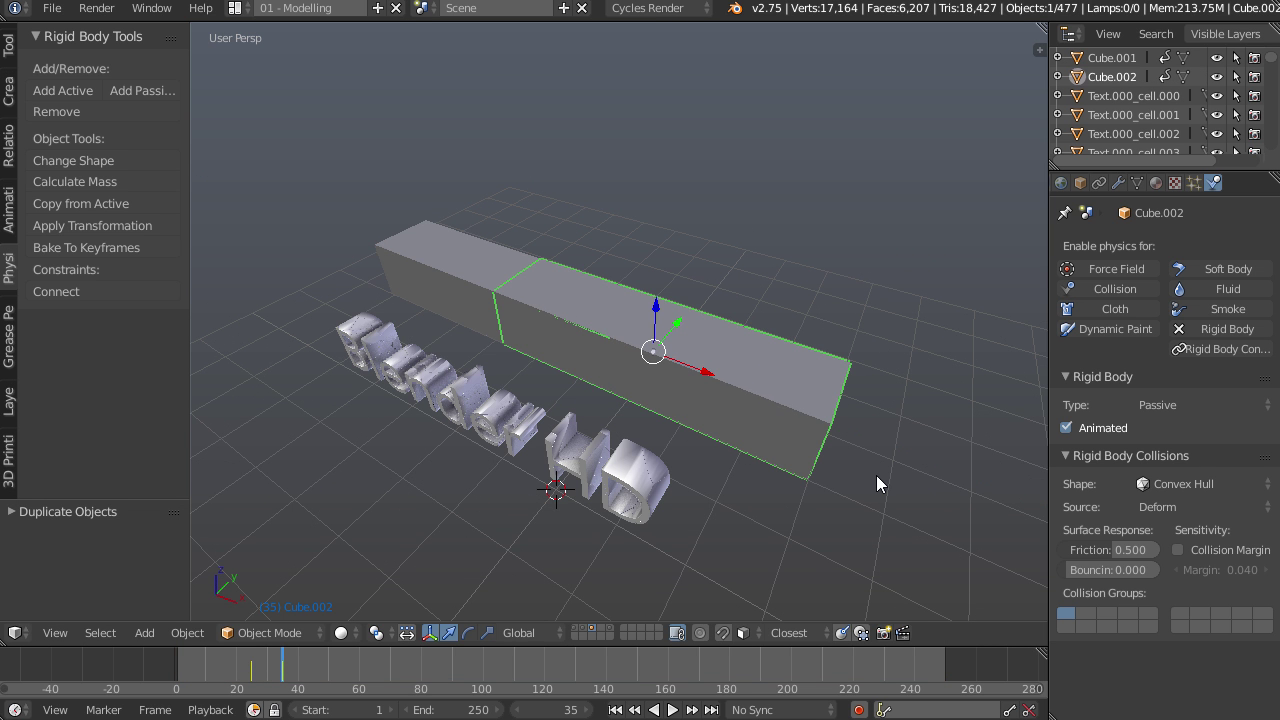
- Shrink the duplicate cube along X to the width of "HD" and shift it along X directly behind those letters
key("s")
key("x")
left_click(721, 415)
key("g")
key("x")
left_click(741, 397)
middle_click_drag(741, 400, 818, 455)
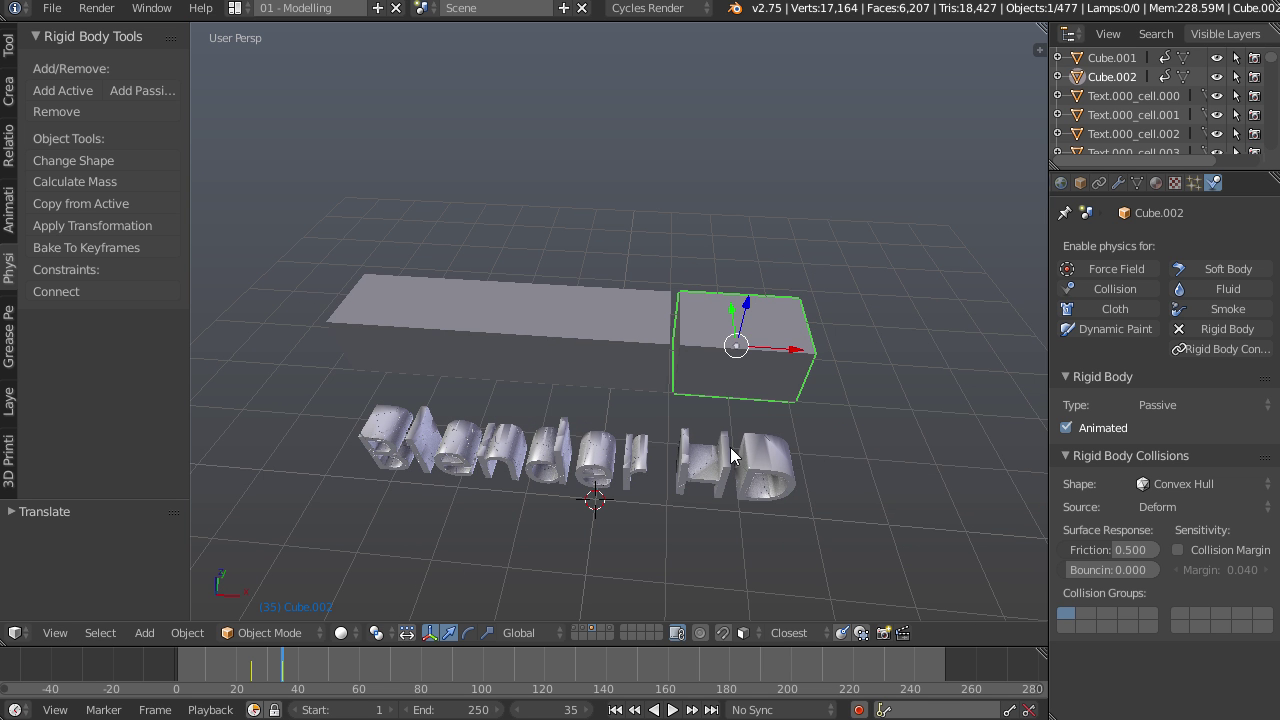
middle_click_drag(626, 409, 775, 512)
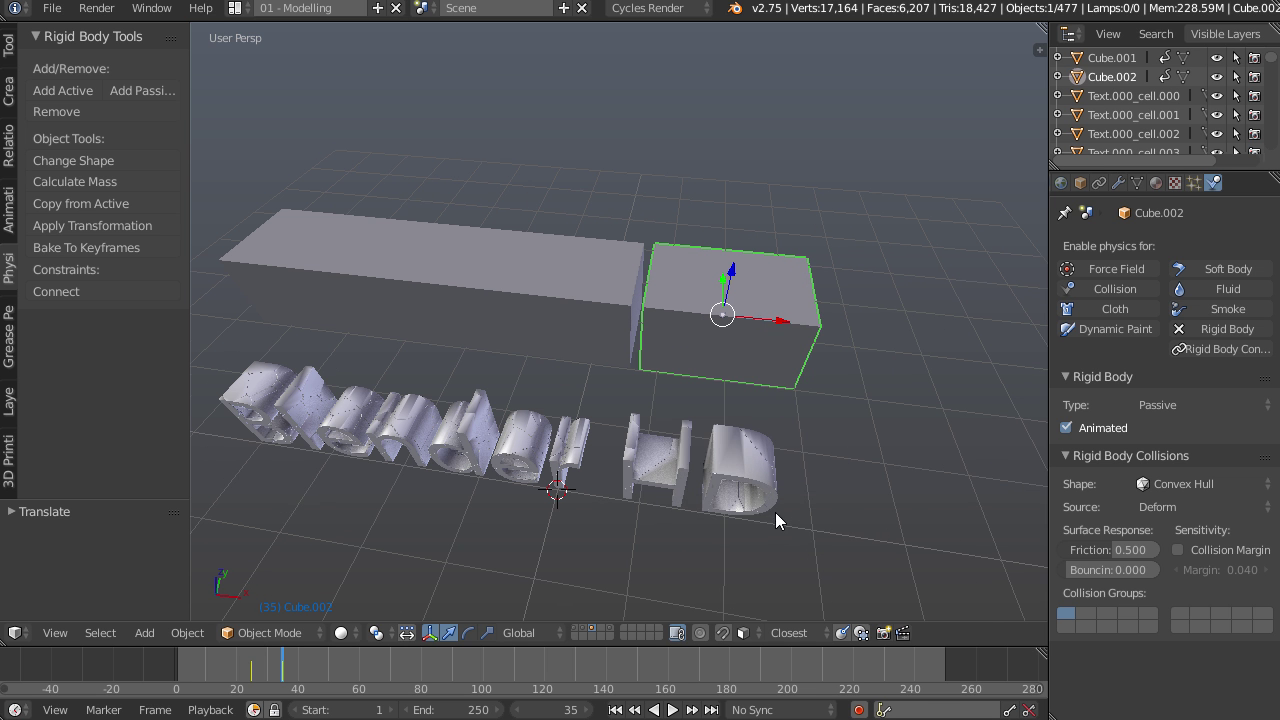
- Insert a Location keyframe for the small cube at frame 35 and delete its inherited keyframe at frame 25
key("i")
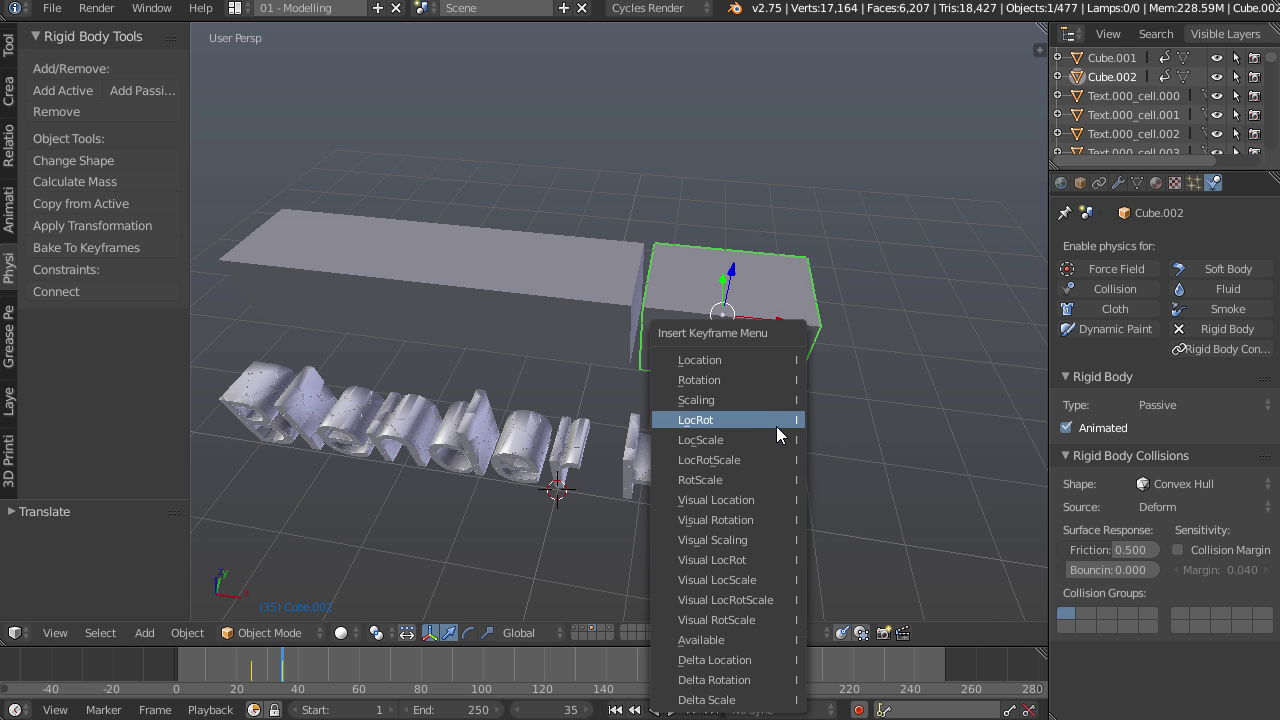
left_click(755, 361)
left_click(634, 709)
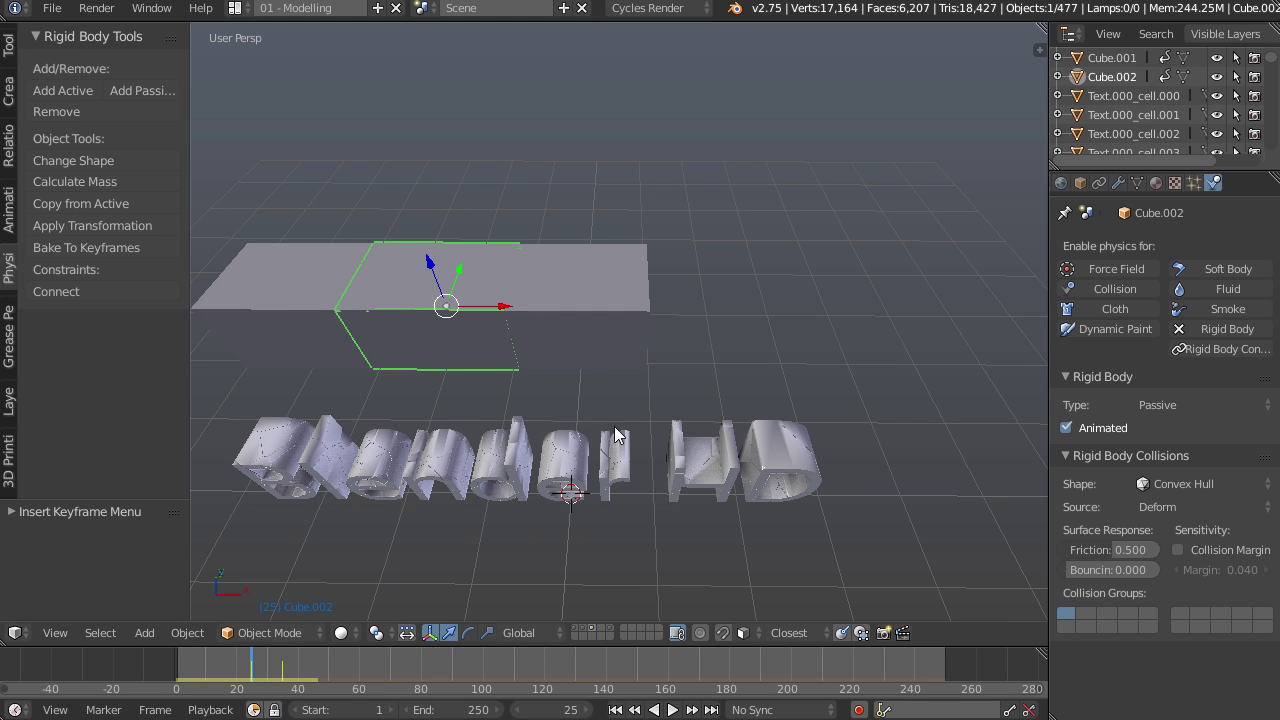
key("alt+i")
left_click(615, 434)
left_click_drag(262, 660, 283, 675)
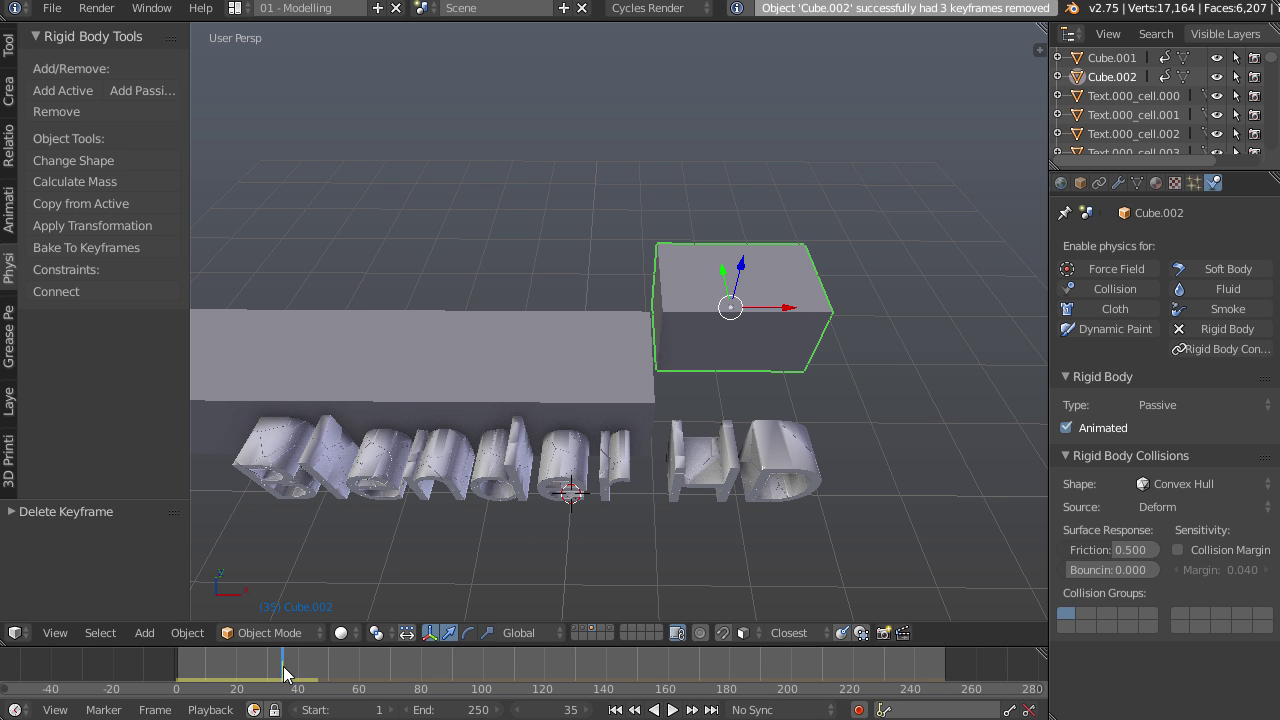
right_click(583, 380)
mouse_move(293, 672)
left_mouse_down()
mouse_move(257, 674)
mouse_move(287, 678)
left_mouse_up()
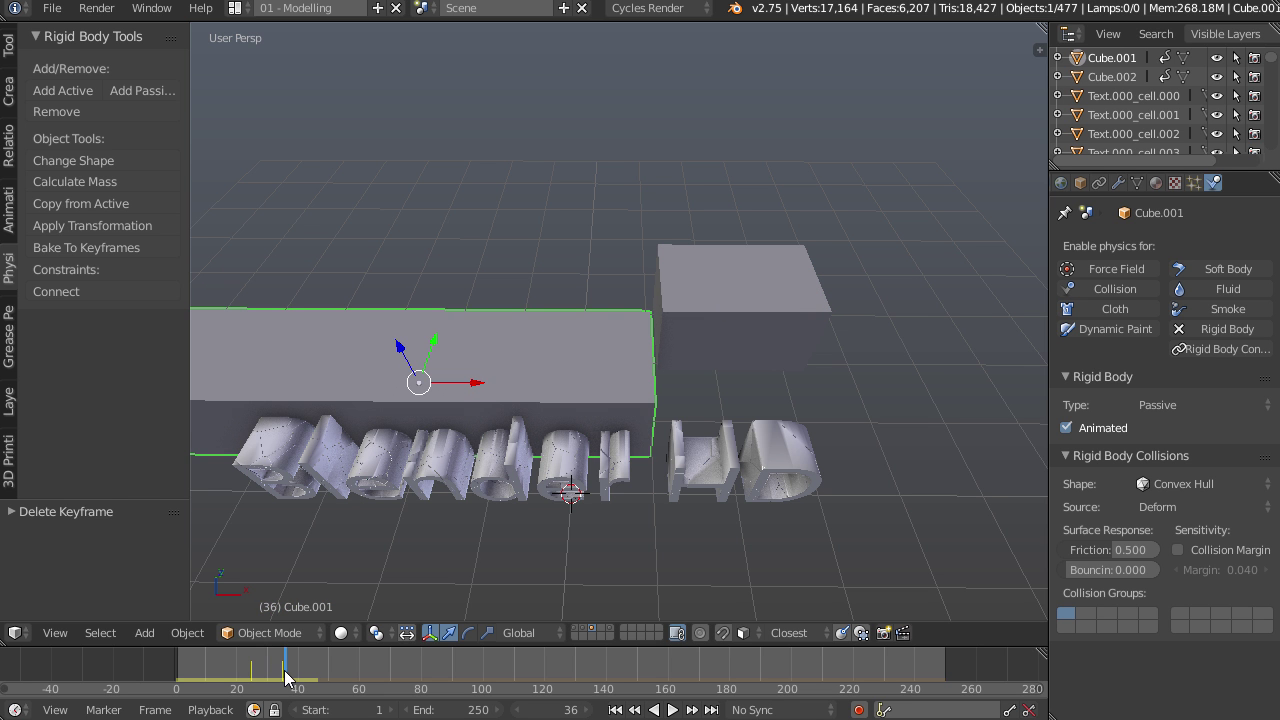
key("ctrl+z")
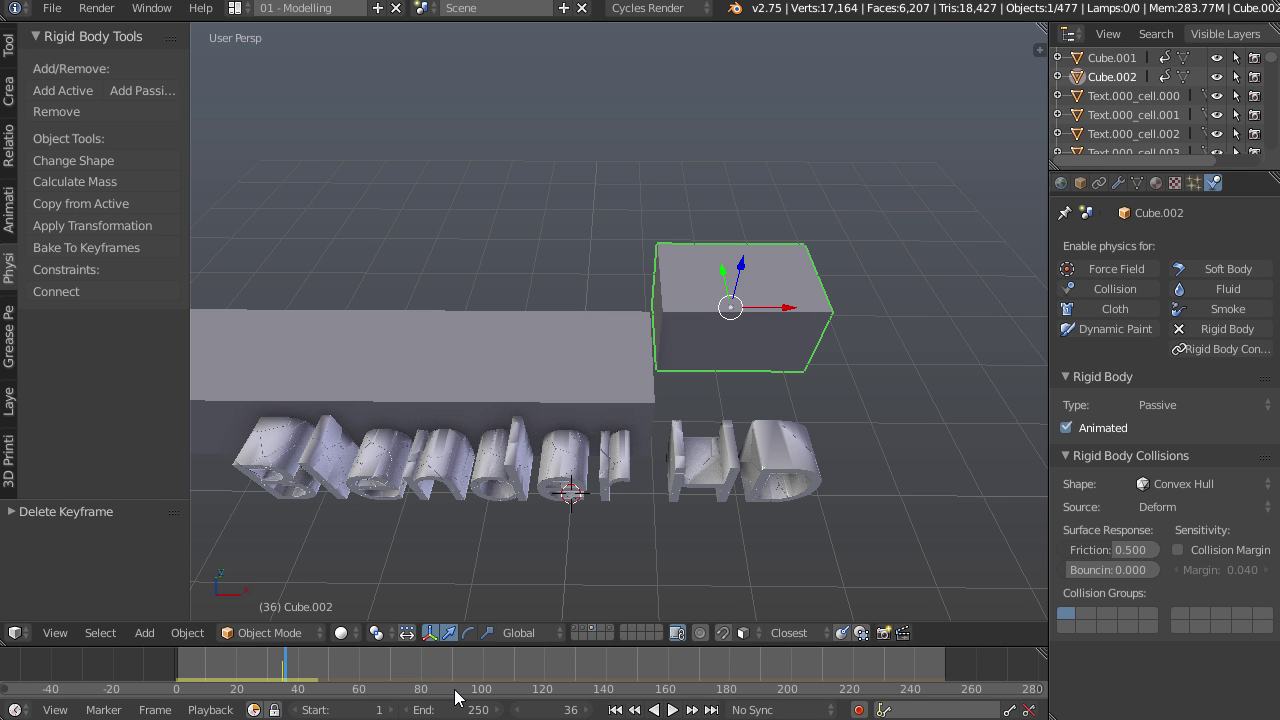
- At frame 45, move the small cube along Y up to the "HD" letters and insert a Location keyframe
left_click(549, 710)
key("Return")
middle_click_drag(864, 548, 740, 325)
key("g")
key("y")
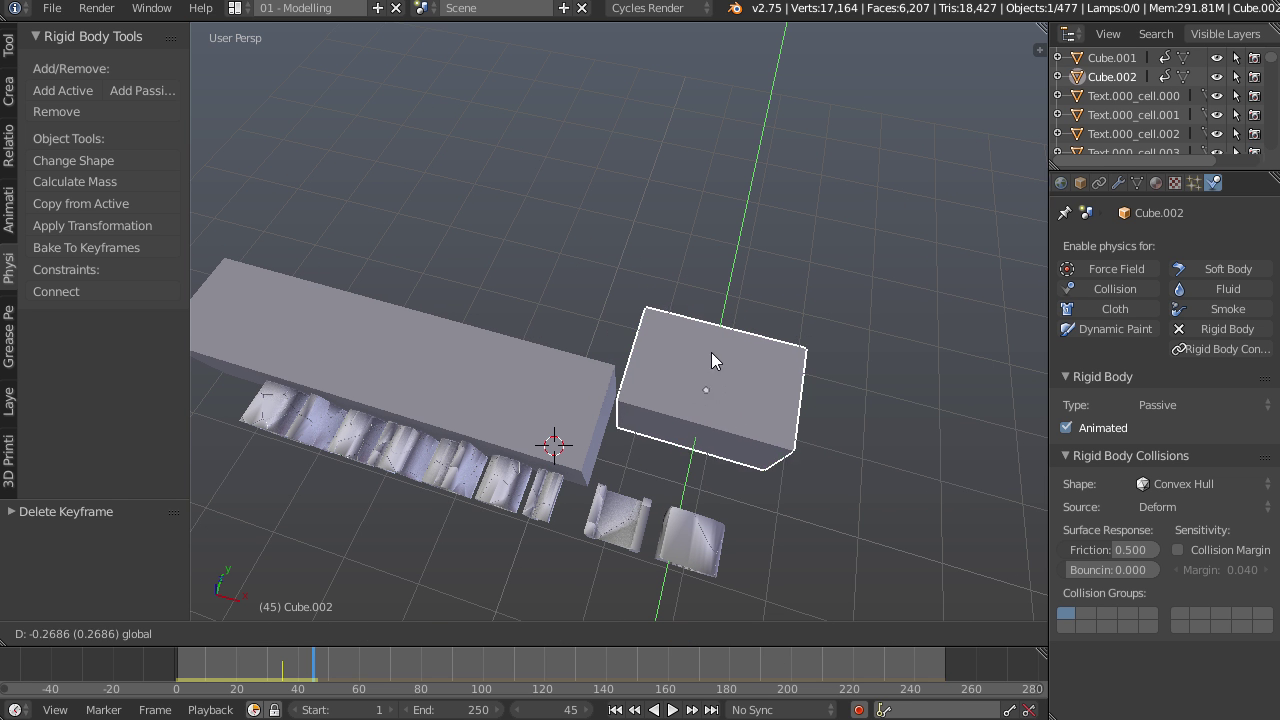
left_click(696, 408)
middle_click_drag(780, 391, 808, 430)
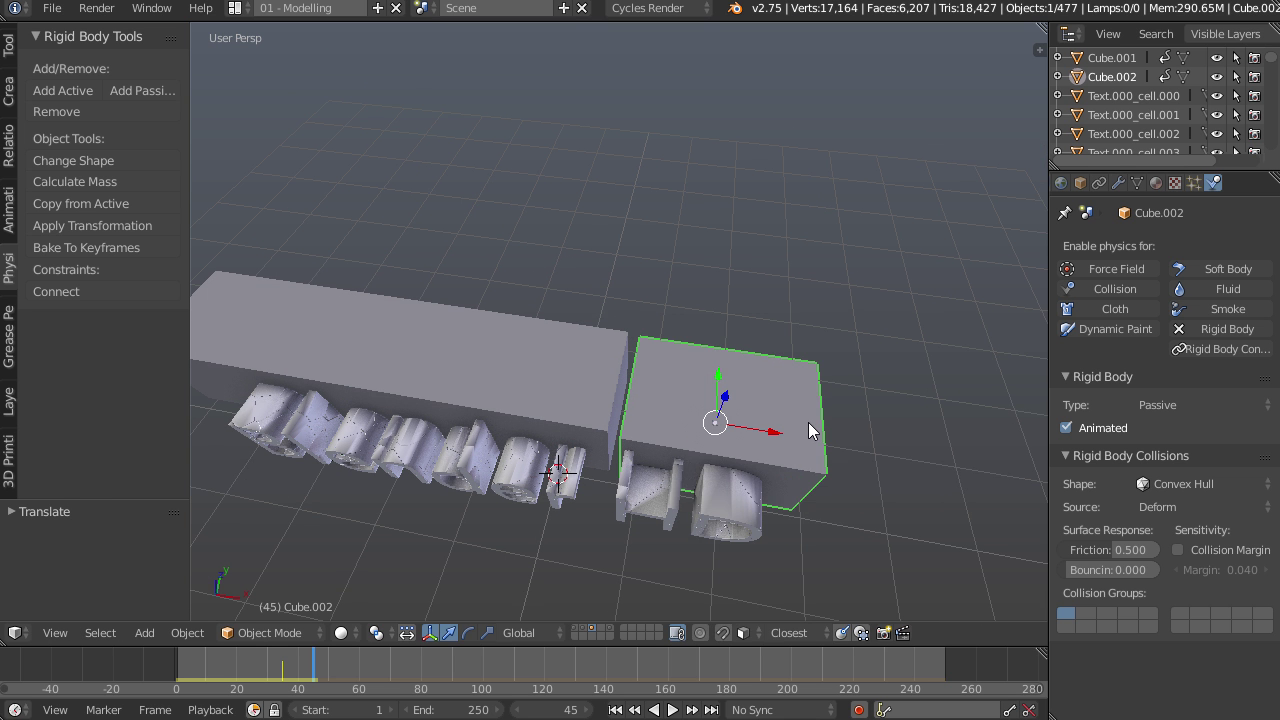
key("i")
left_click(795, 359)
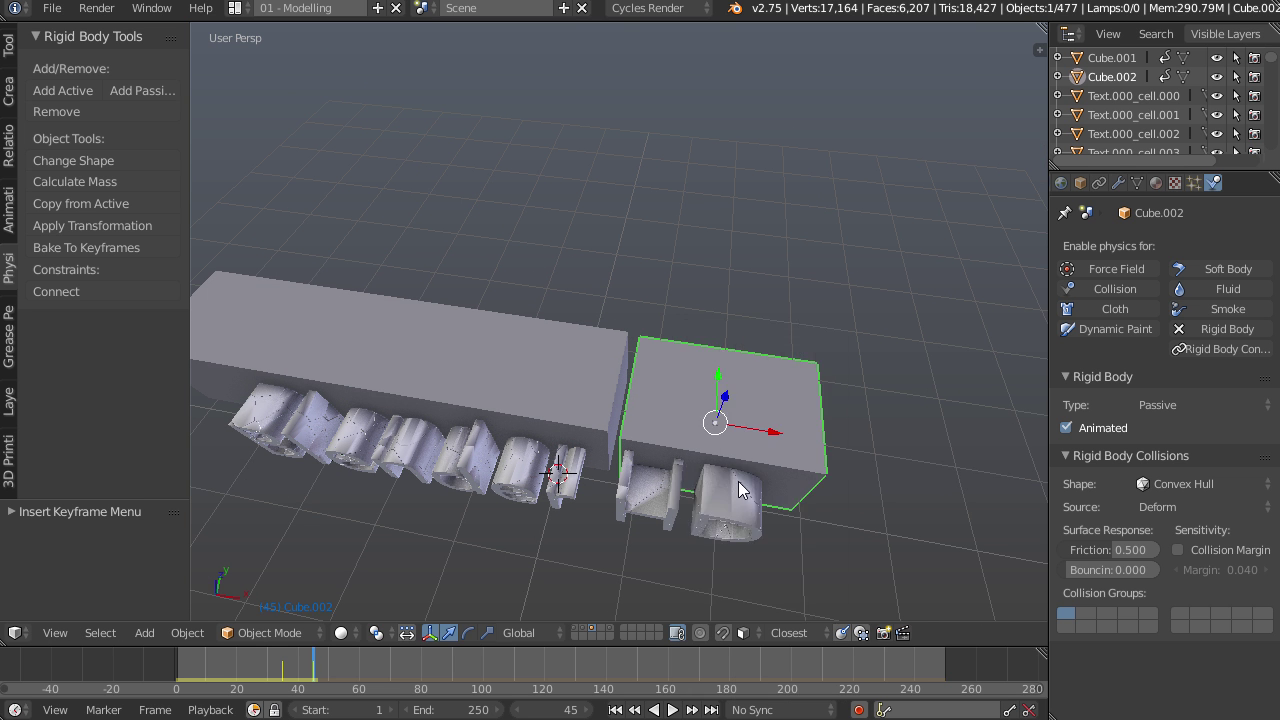
- Assign the small cube to the second rigid body collision group only
middle_click_drag(740, 464, 780, 500)
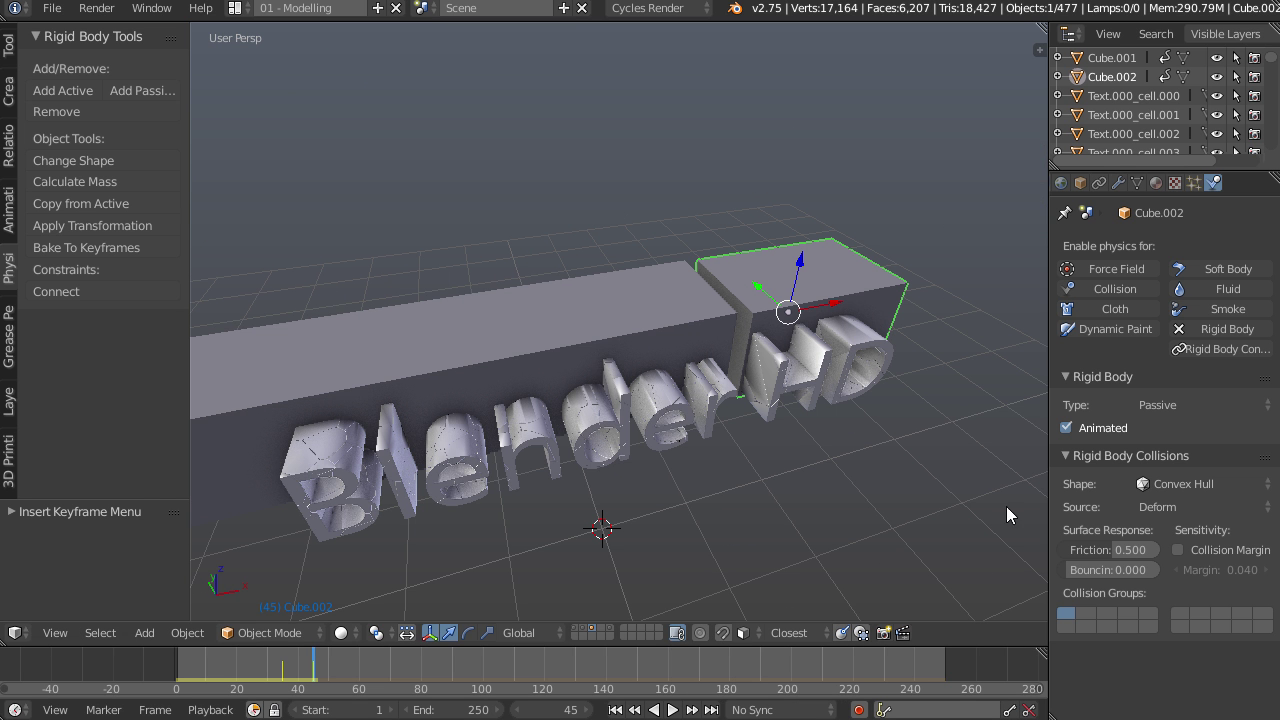
left_click(1086, 613)
middle_click_drag(717, 477, 696, 578)
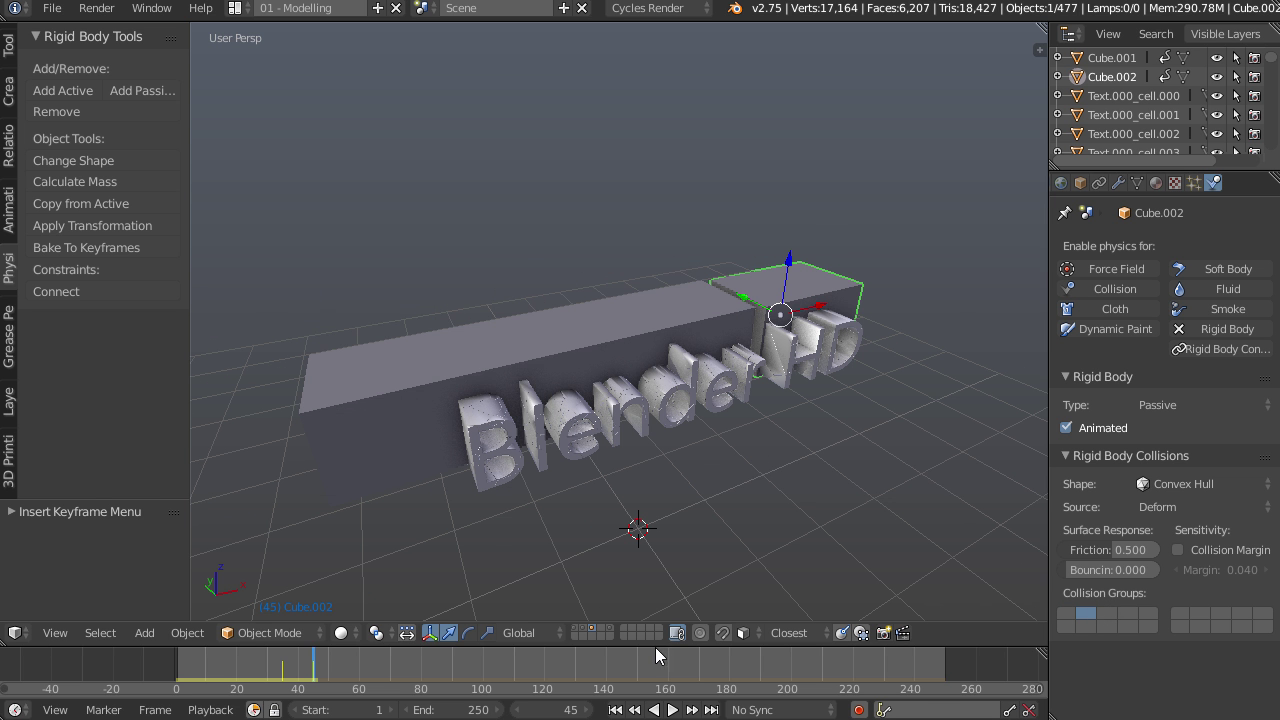
- Play the simulation from the first frame to check how both cubes strike the letters
left_click(615, 710)
left_click(673, 710)
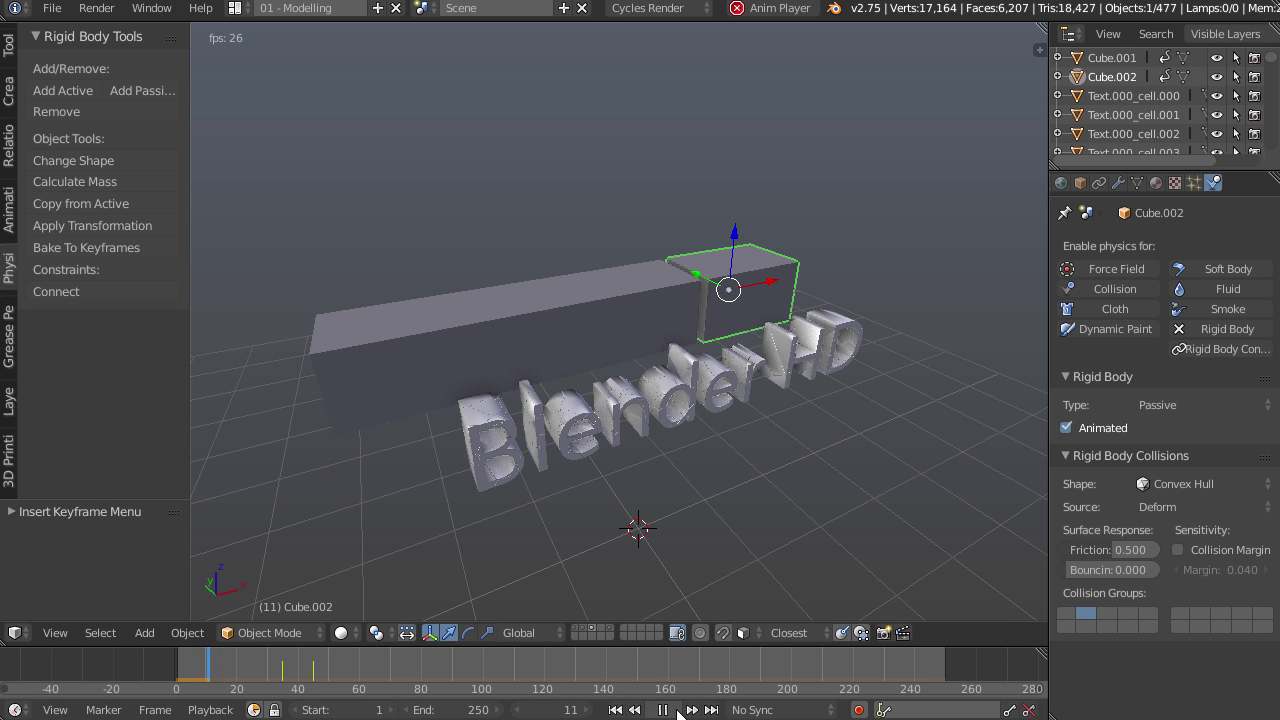
left_click(677, 711)
middle_click_drag(610, 560, 757, 512)
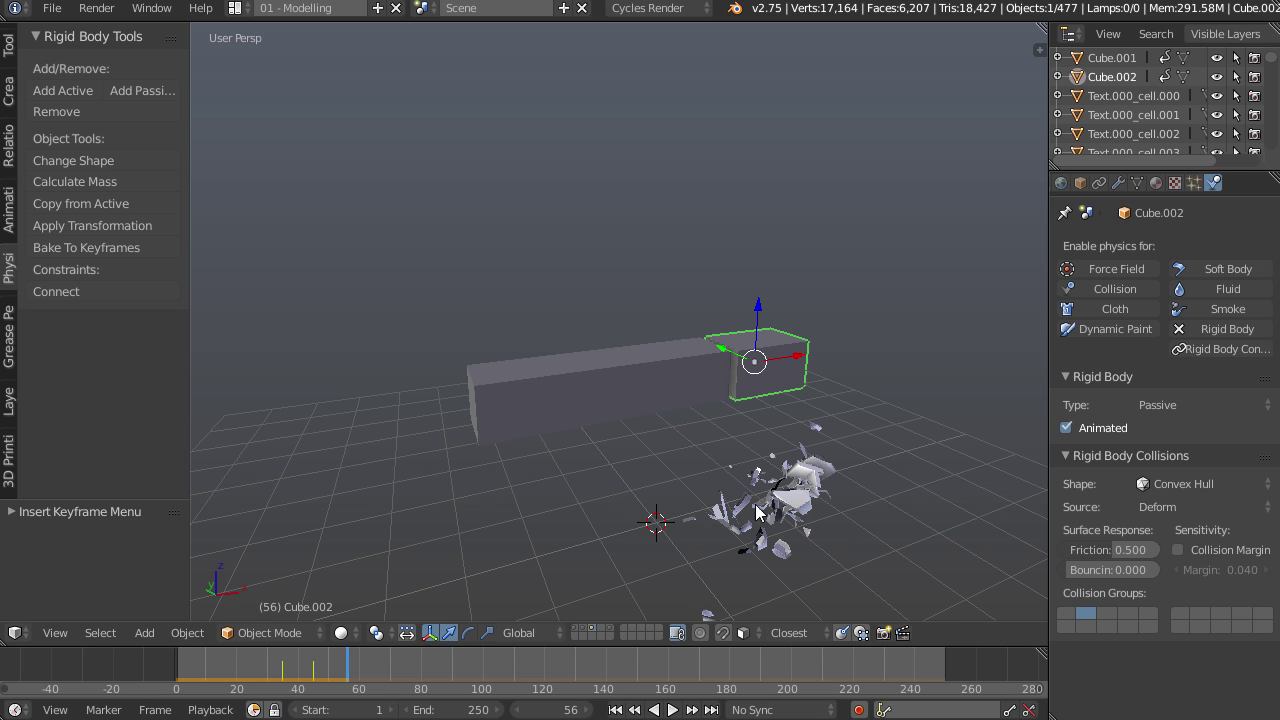
- Show the wall's layer together with the fragments and switch the viewport shading to Texture at the first frame
left_click(584, 632, "shift")
left_click(584, 632, "shift")
left_click(584, 632, "shift")
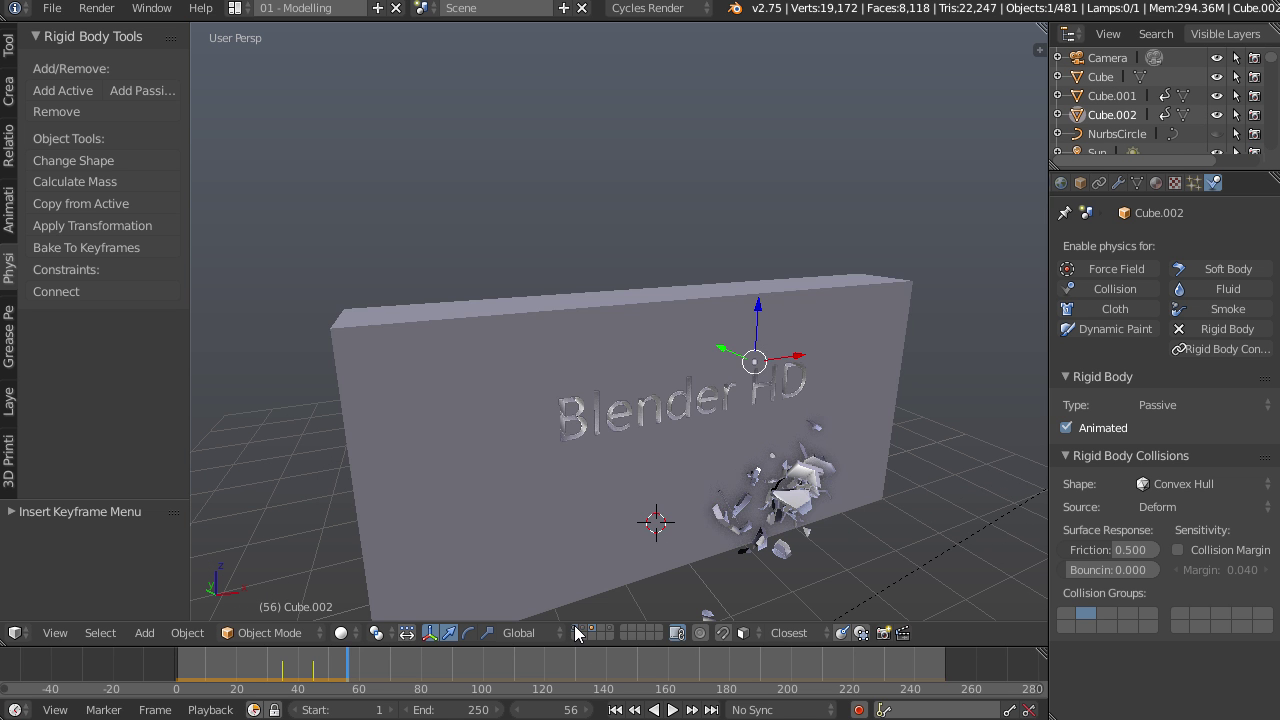
left_click(615, 709)
middle_click_drag(744, 541, 682, 552)
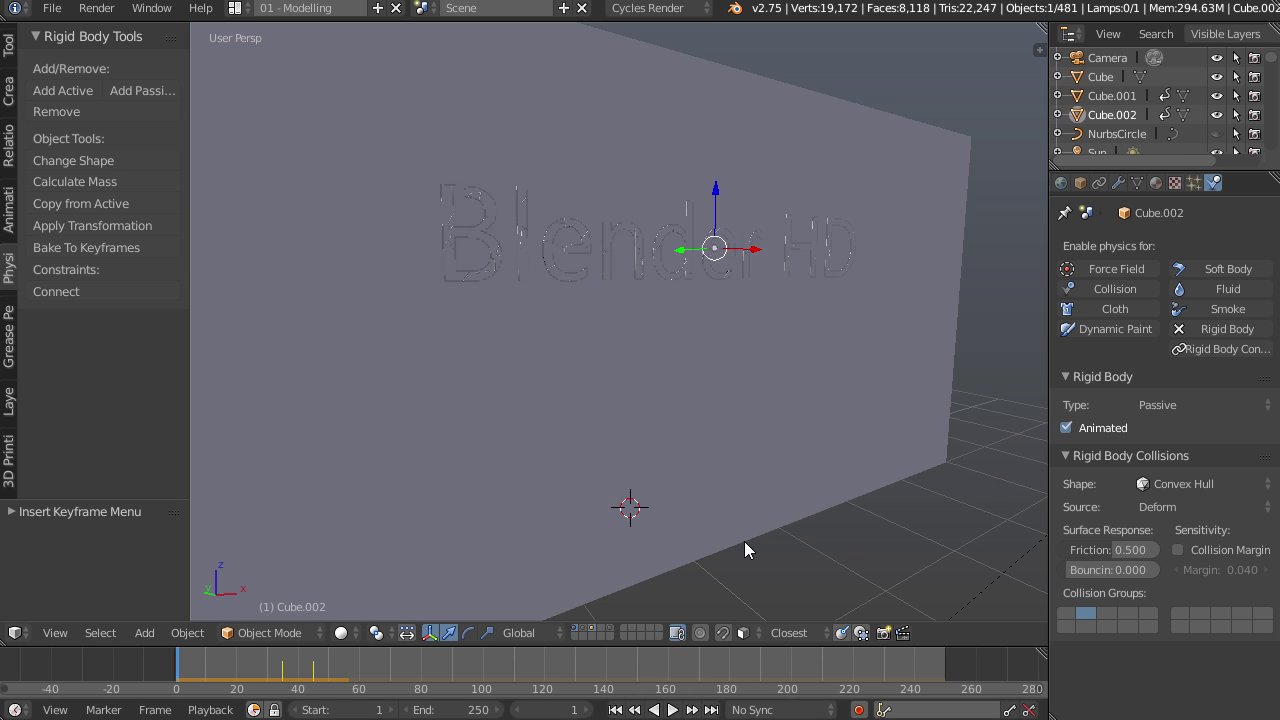
left_click(342, 632)
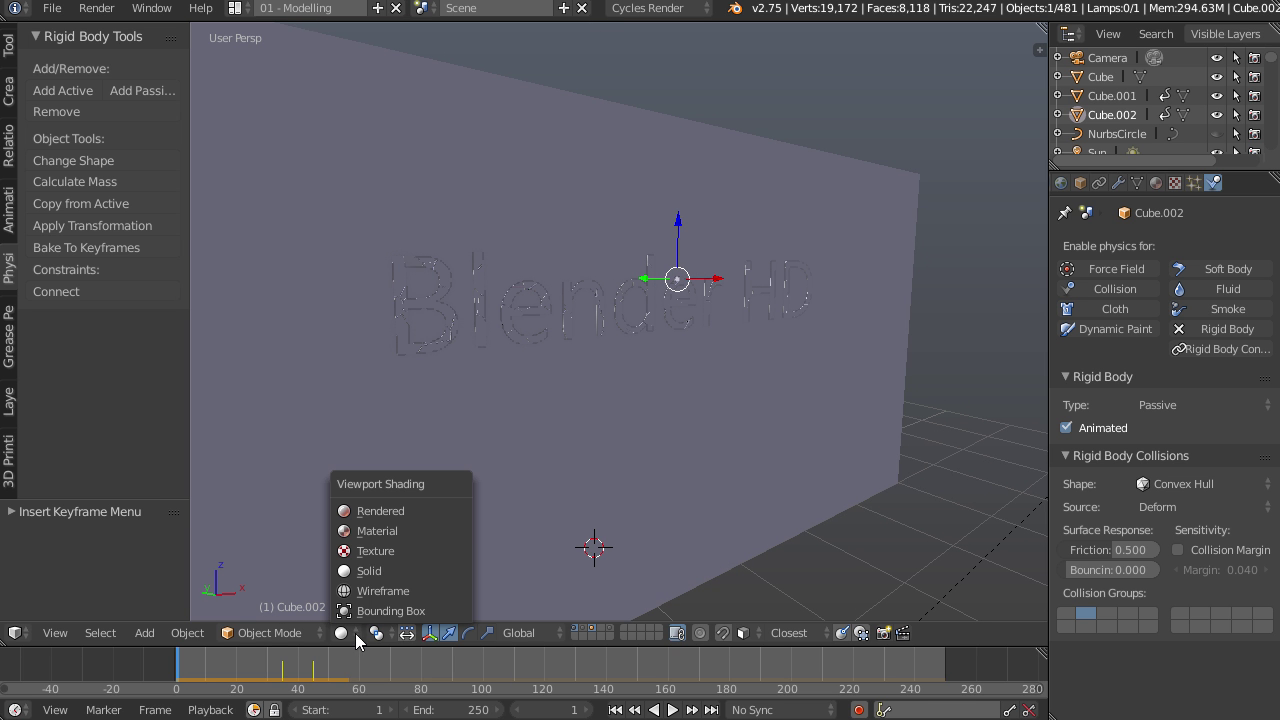
left_click(387, 551)
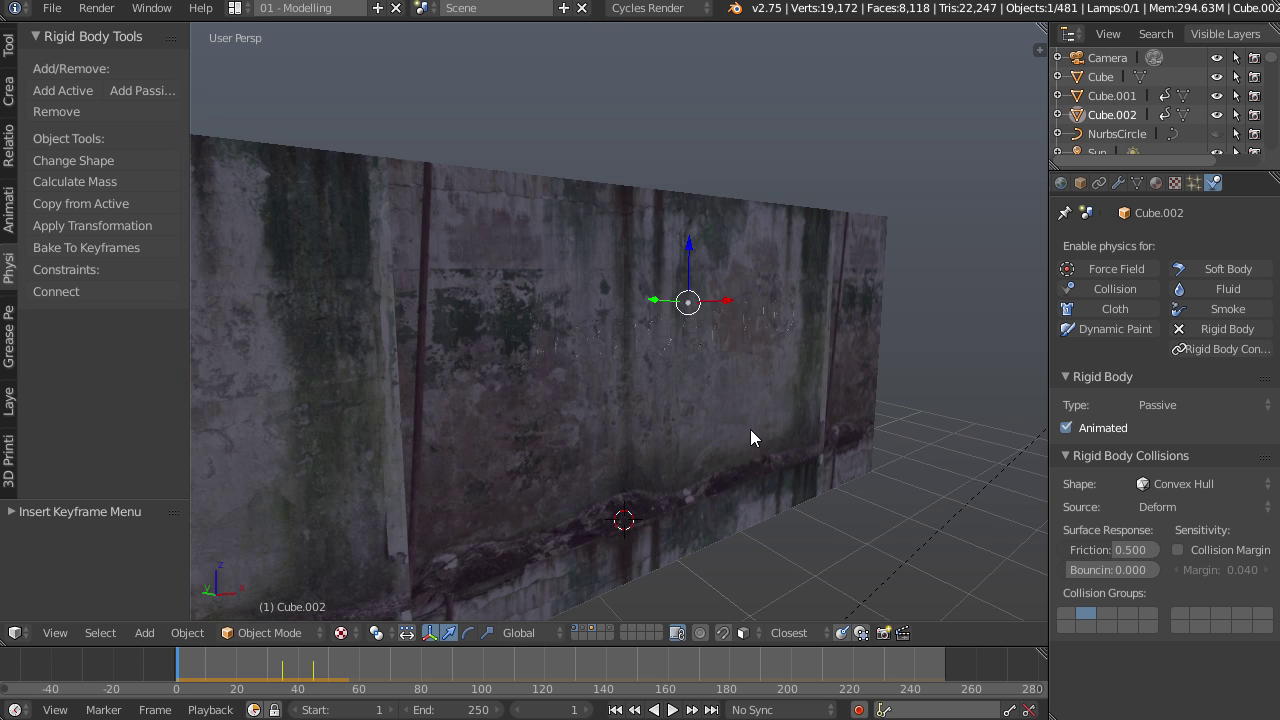
middle_click_drag(744, 420, 780, 617)
- Play the animation with the textured wall and inspect the letter cavities left by the fragments
left_click(672, 709)
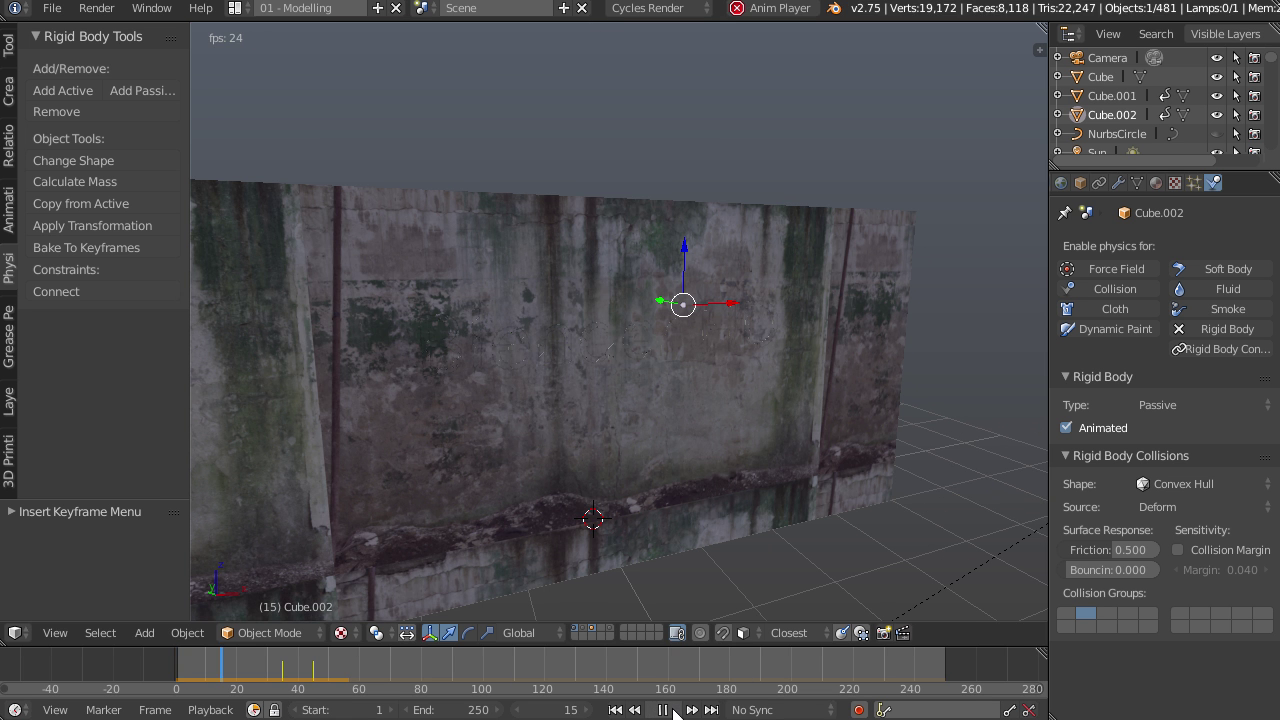
left_click(672, 709)
middle_click_drag(740, 380, 635, 375)
scroll(628, 365, "up", 4)
middle_click_drag(621, 354, 600, 350)
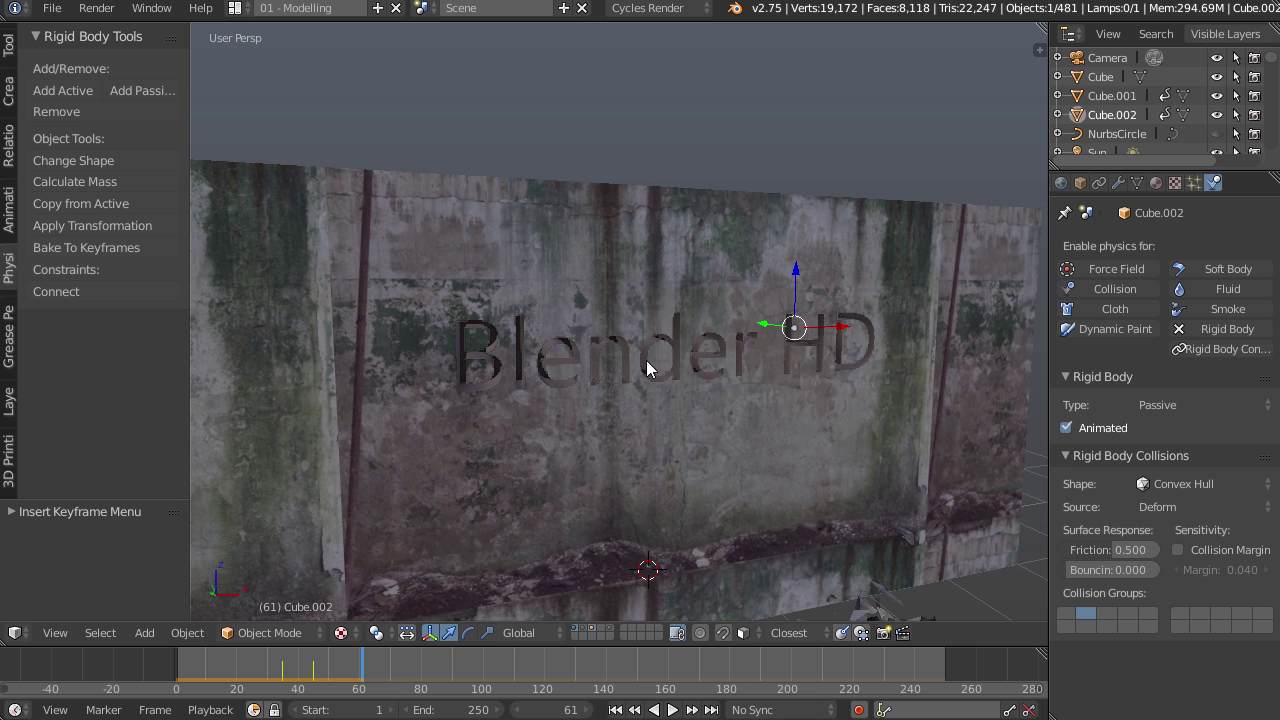
- Add a plane and rotate it 90 degrees about the X axis so it stands upright
key("shift+a")
mouse_move(600, 345)
left_click(705, 354)
scroll(710, 371, "down", 5)
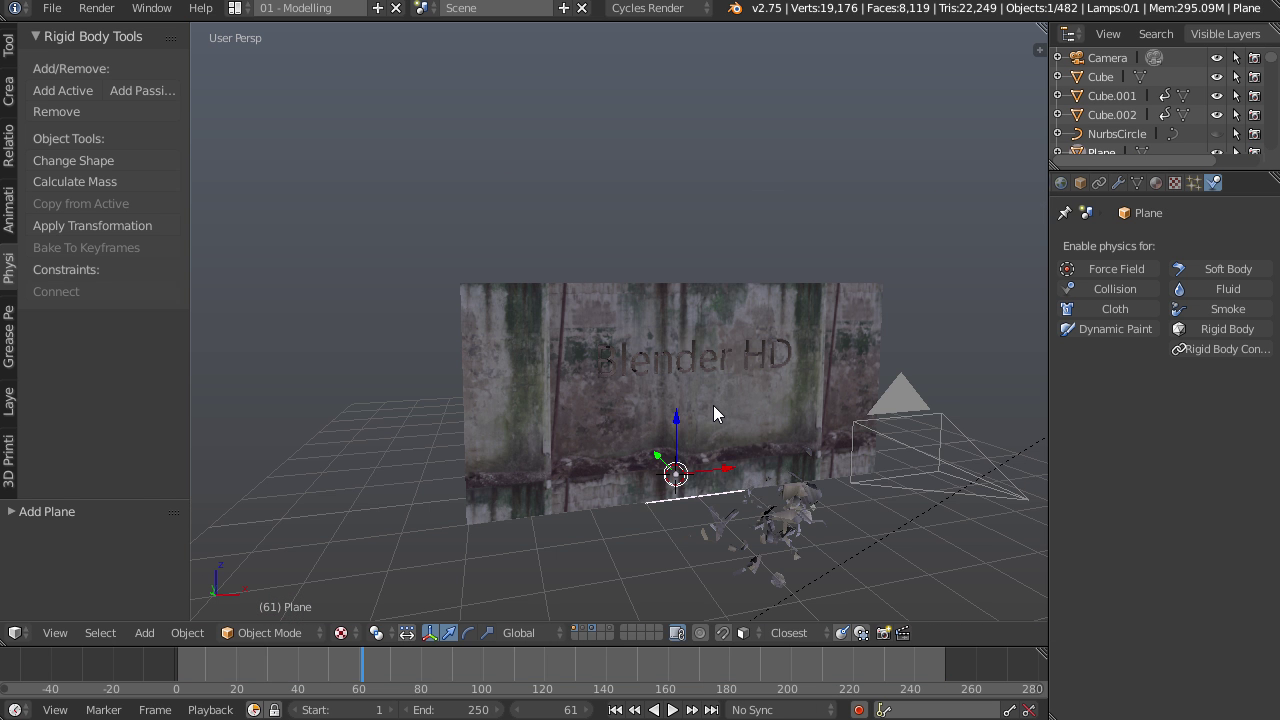
type("rx90")
key("Return")
scroll(710, 405, "up", 3)
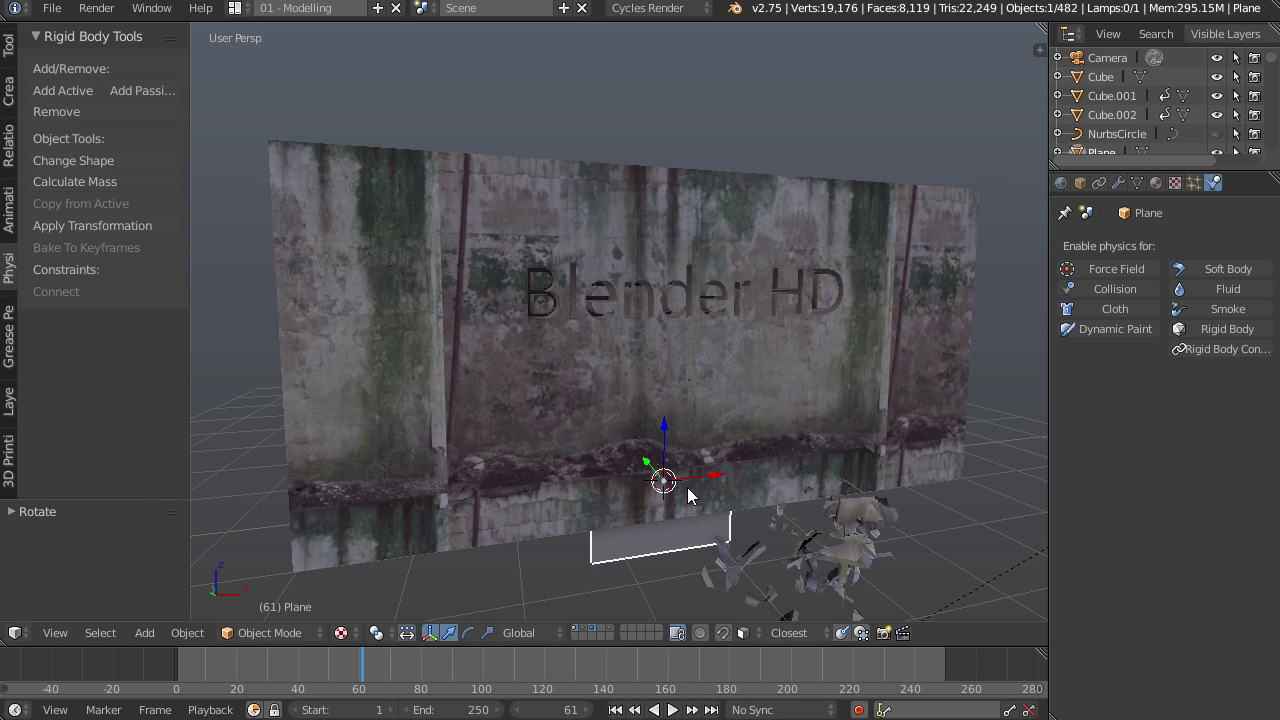
- Raise the plane along Z to the height of the lettering and shift it along Y behind the letters
key("g")
left_click(675, 403)
key("g")
key("y")
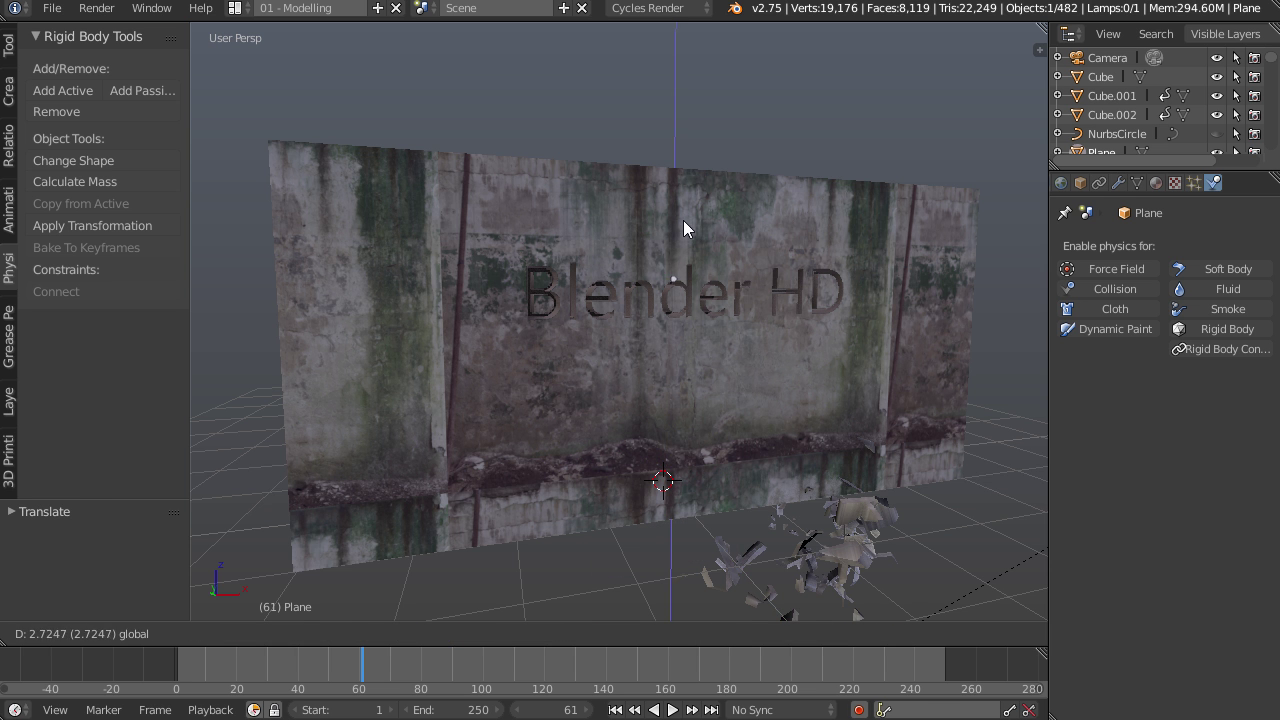
left_click(690, 296)
middle_click_drag(690, 296, 727, 334)
- Scale up the plane and lower it so it backs the whole "Blender HD" lettering within the wall's outline
key("s")
left_click(880, 400)
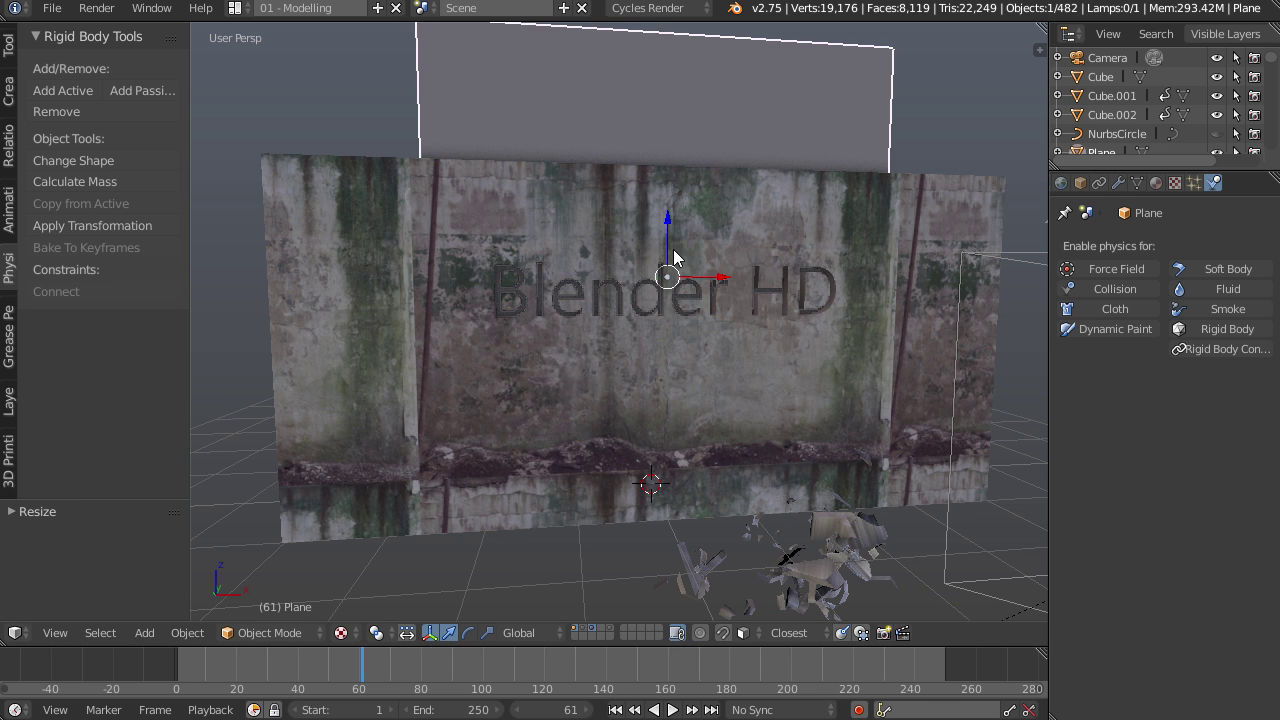
key("g")
left_click(680, 262)
key("s")
left_click(830, 342)
- Move the plane along Y into the wall so it closes off the openings behind the letters
middle_click_drag(821, 341, 585, 374)
key("g")
key("y")
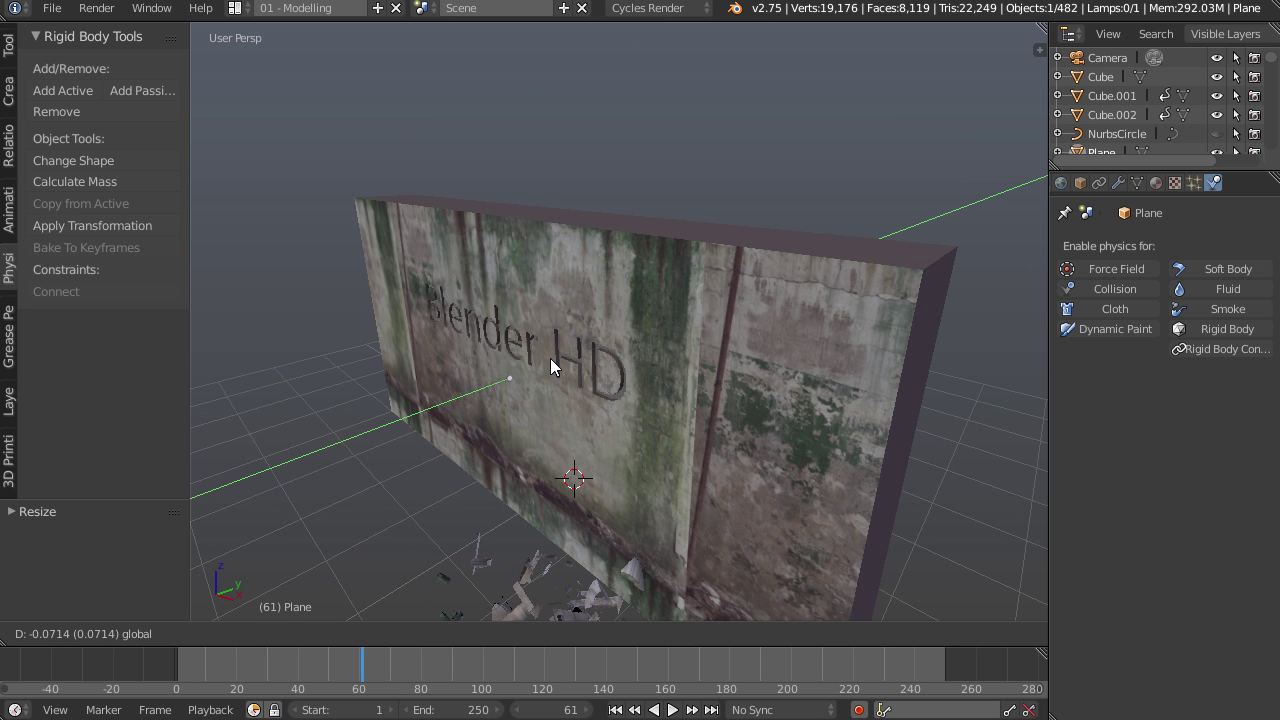
left_click(555, 358)
middle_click_drag(555, 358, 746, 366)
scroll(728, 354, "up", 3)
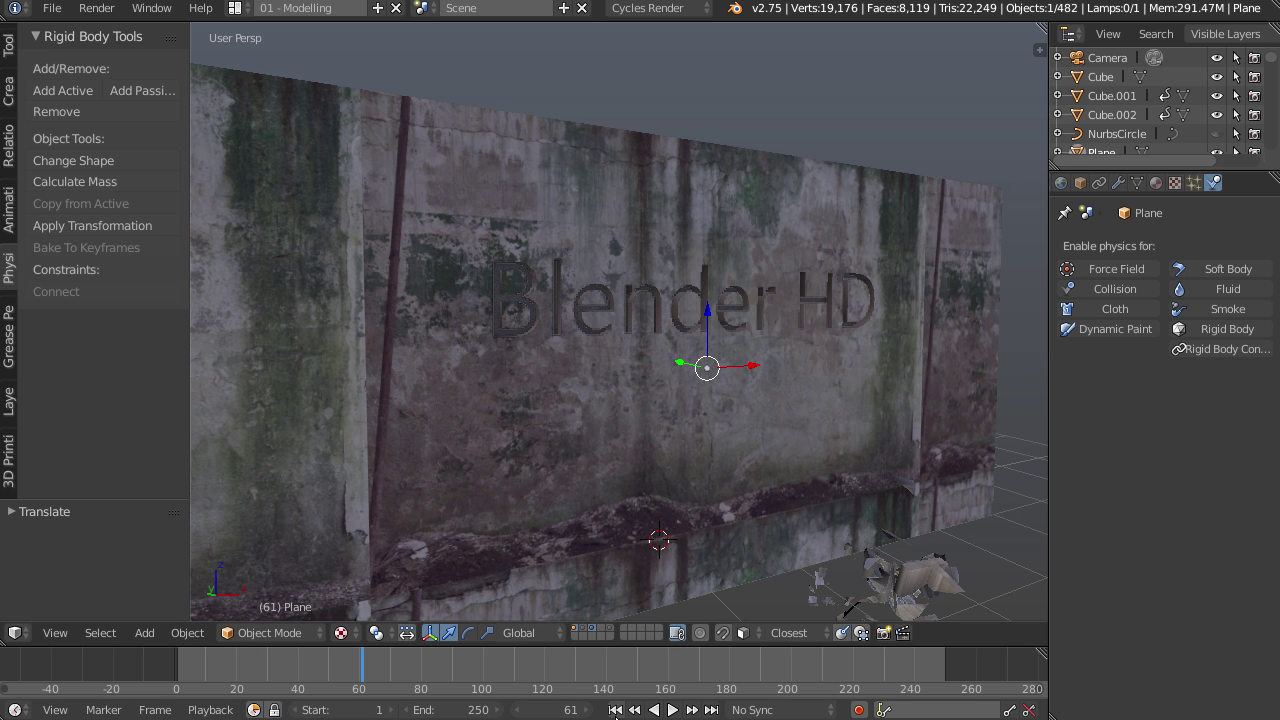
- Play the simulation from the first frame and examine the carved letters with the backing plane in place
left_click(615, 709)
scroll(696, 436, "down", 3)
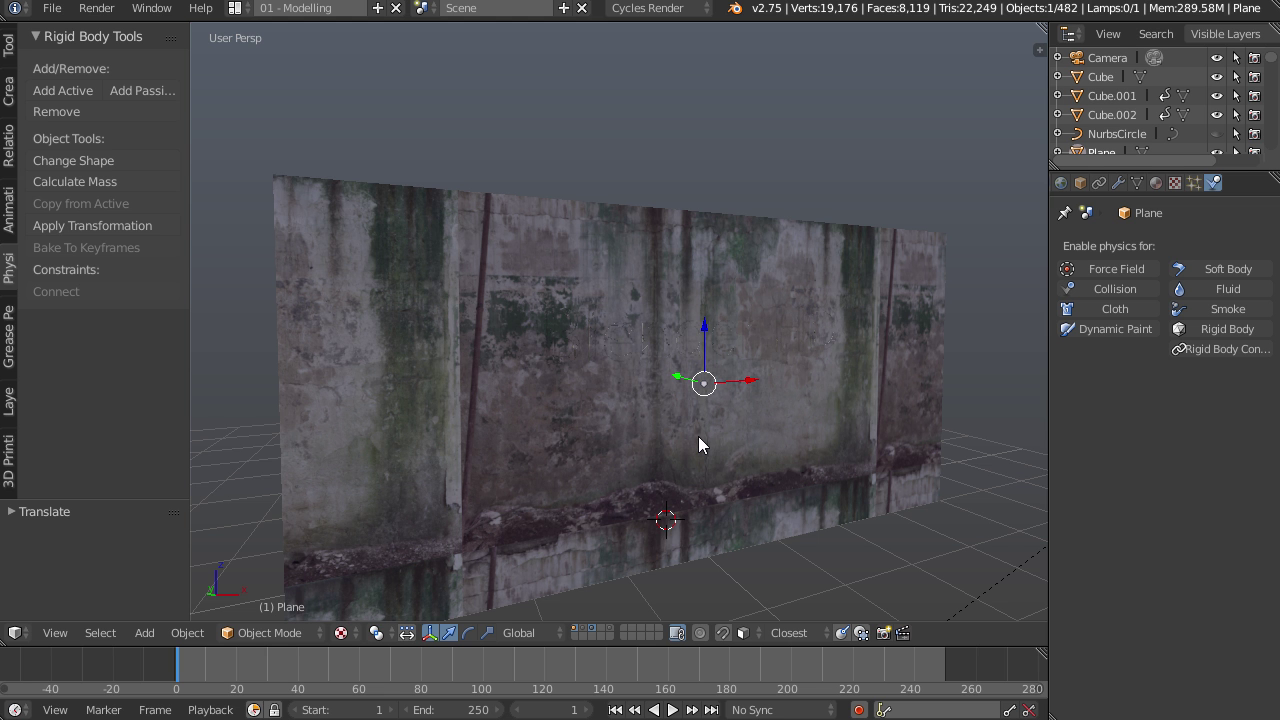
left_click(676, 710)
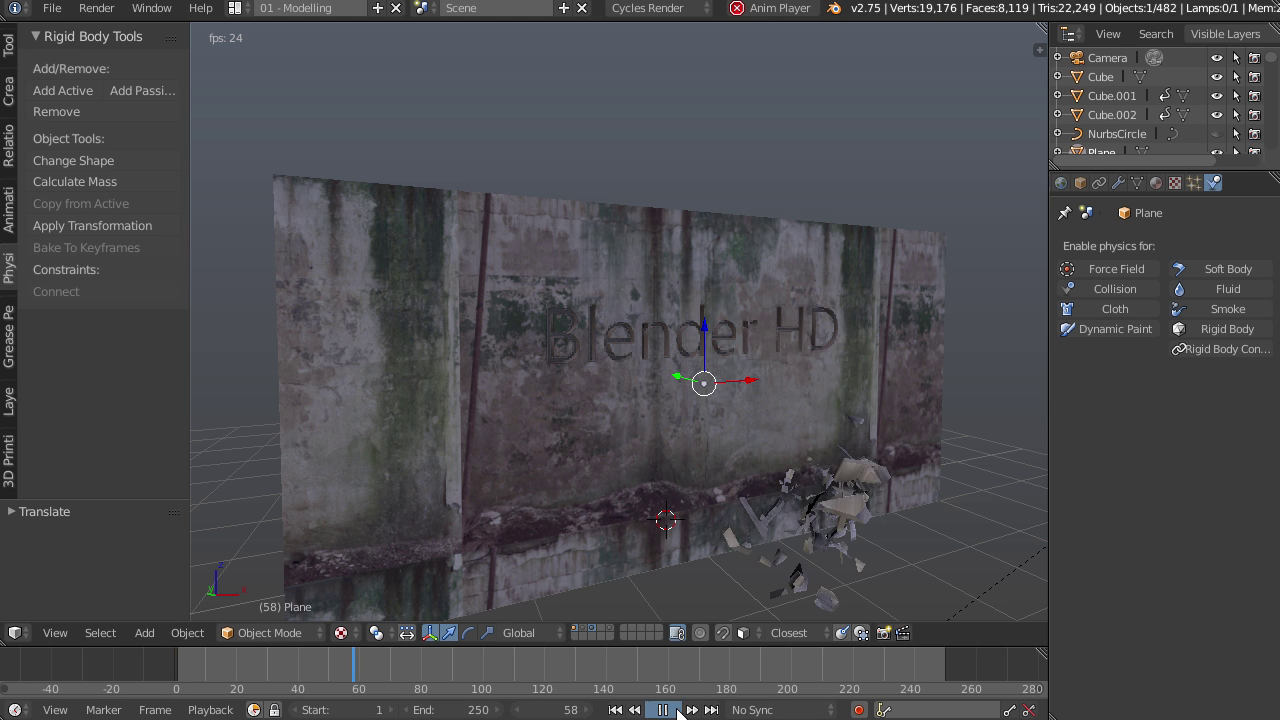
left_click(678, 710)
middle_click_drag(809, 491, 675, 429)
scroll(689, 438, "up", 4)
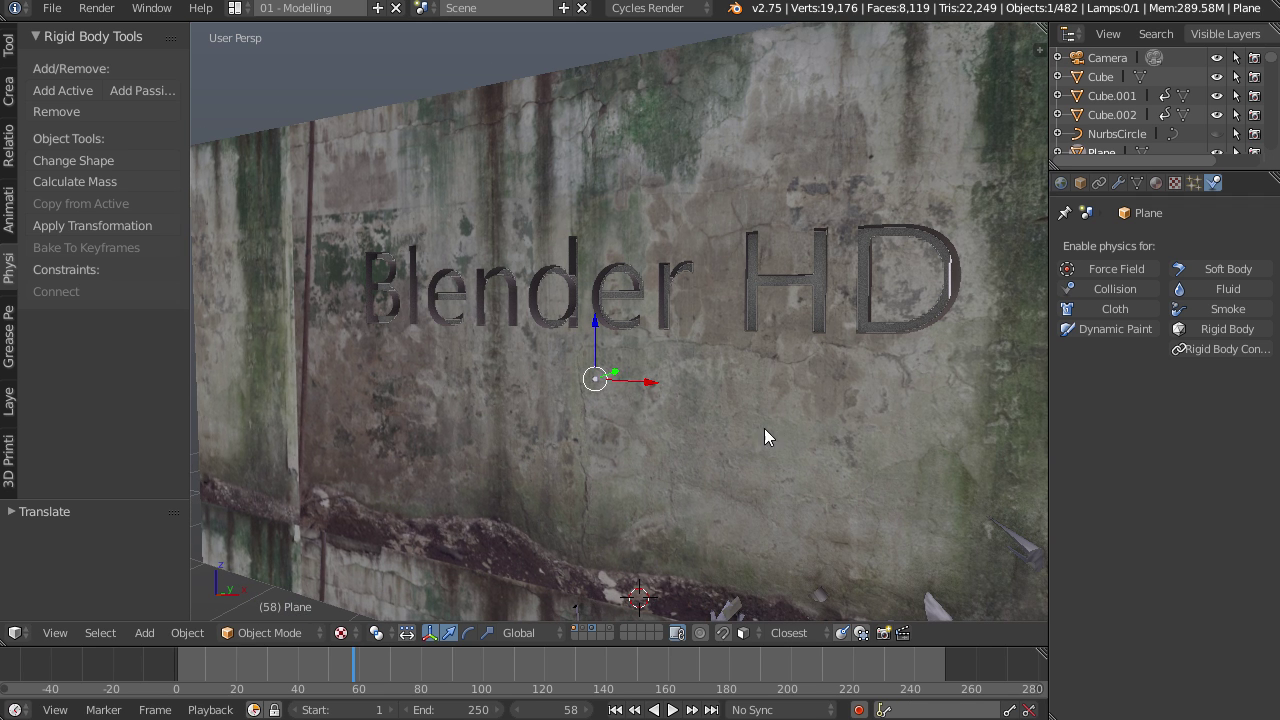
- Deselect all objects in the scene
key("s")
key("Escape")
key("a")
middle_click_drag(801, 388, 844, 392)
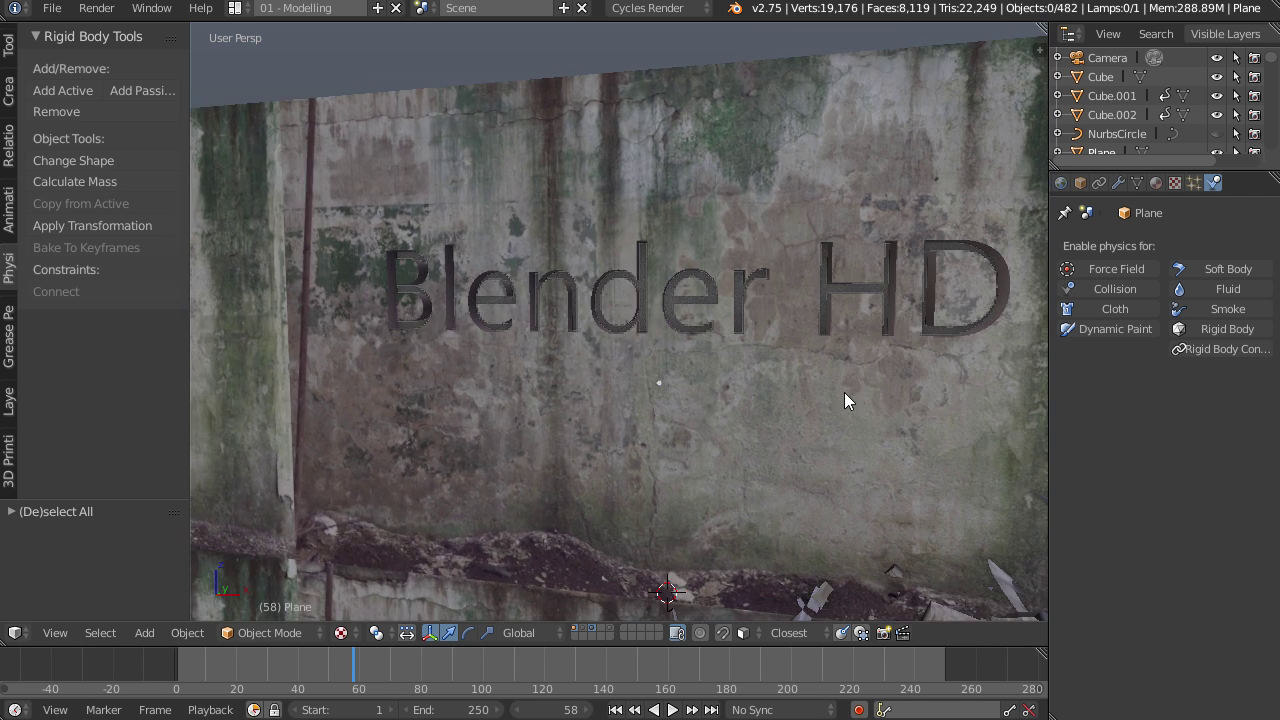